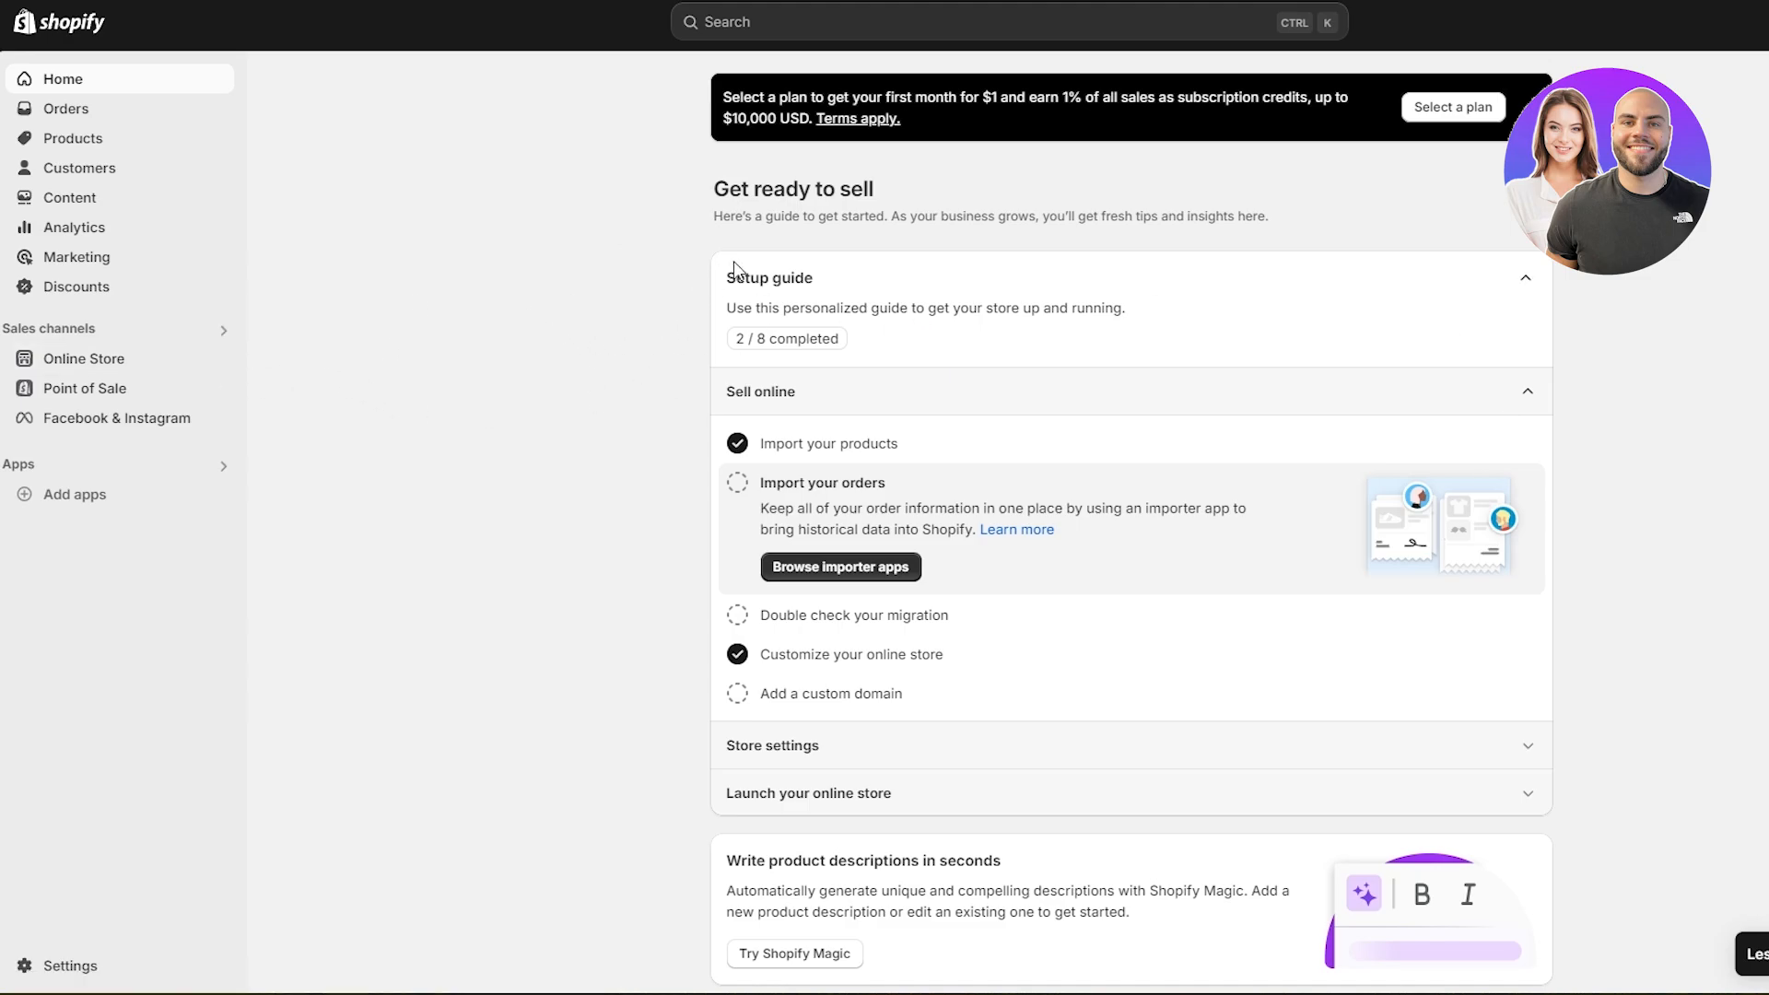
- Open the online store's themes, review its password protection settings and return to the themes overview
click(81, 359)
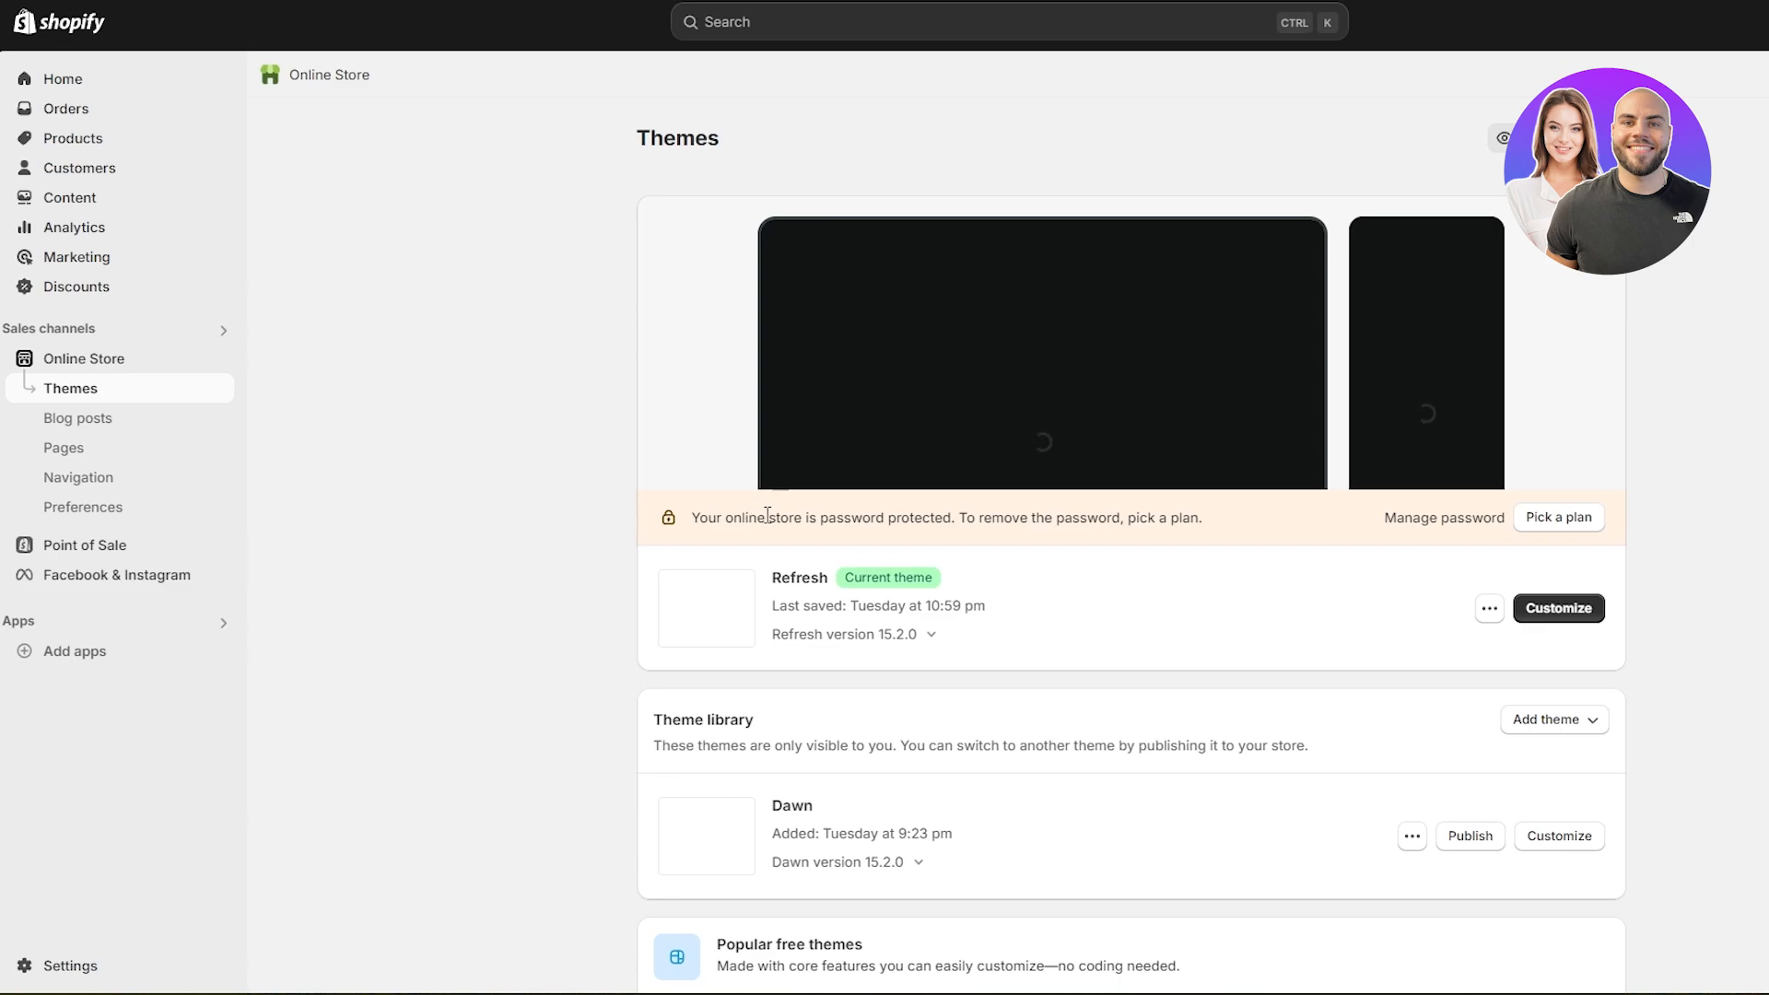
drag(748, 516, 1193, 525)
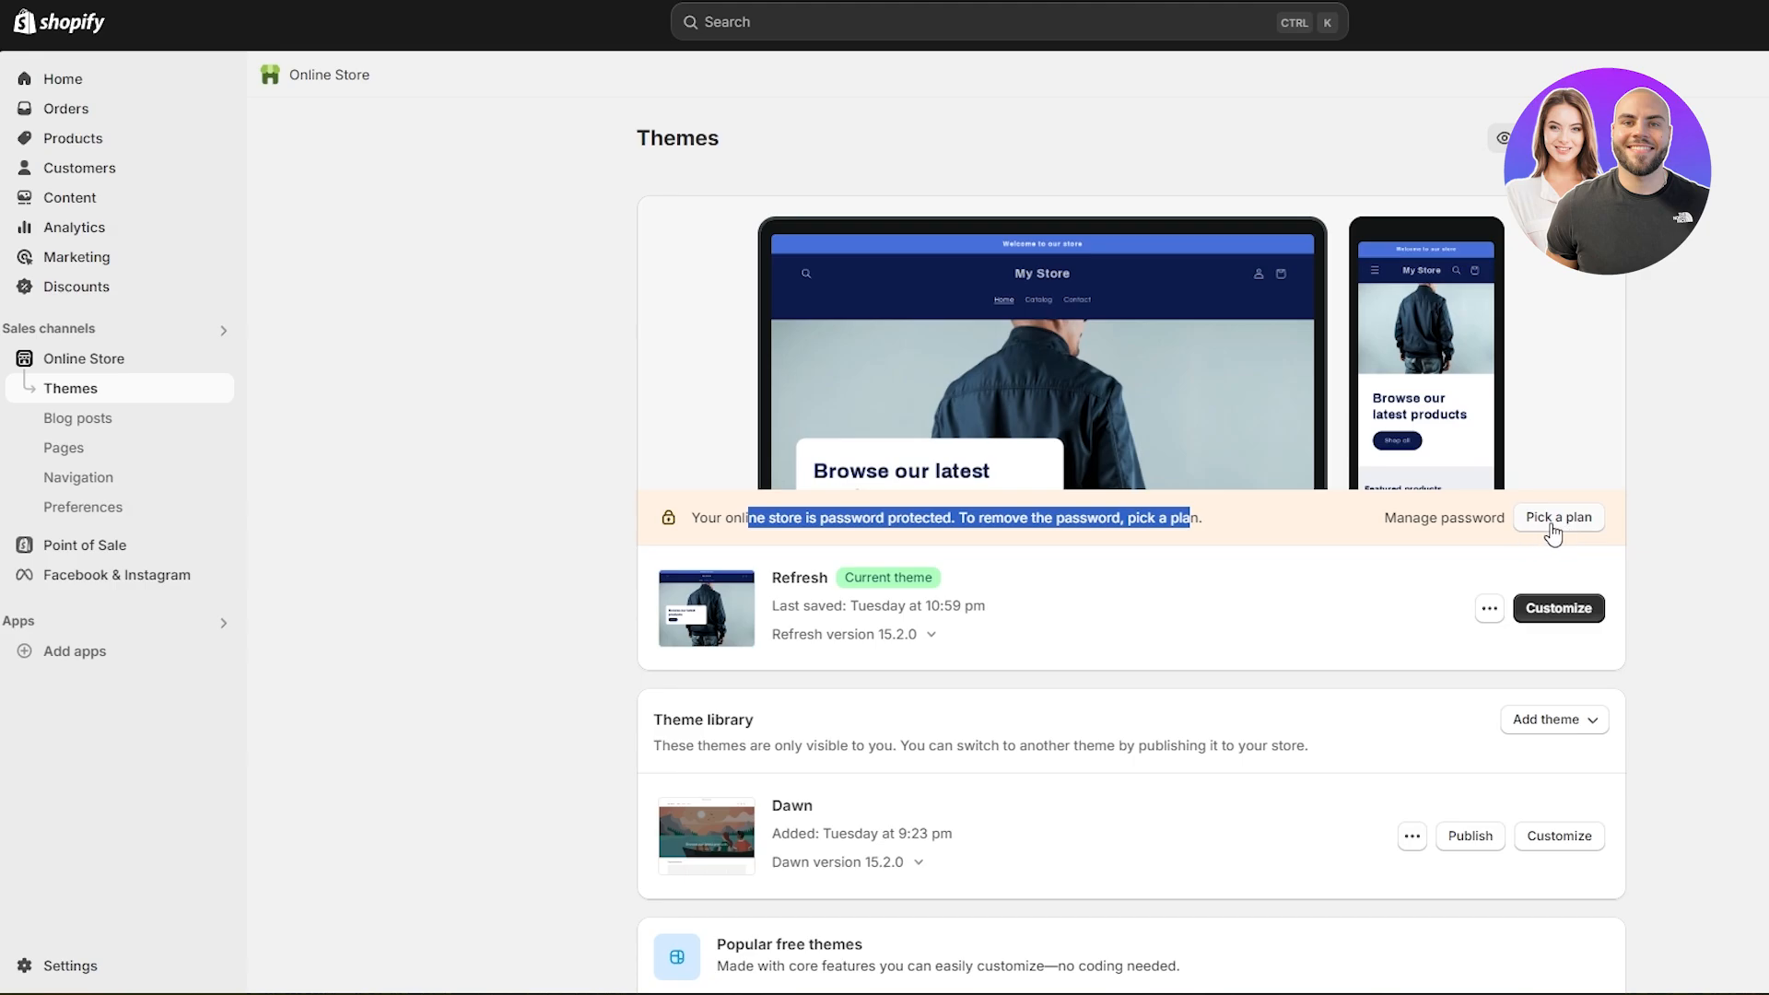
click(1439, 527)
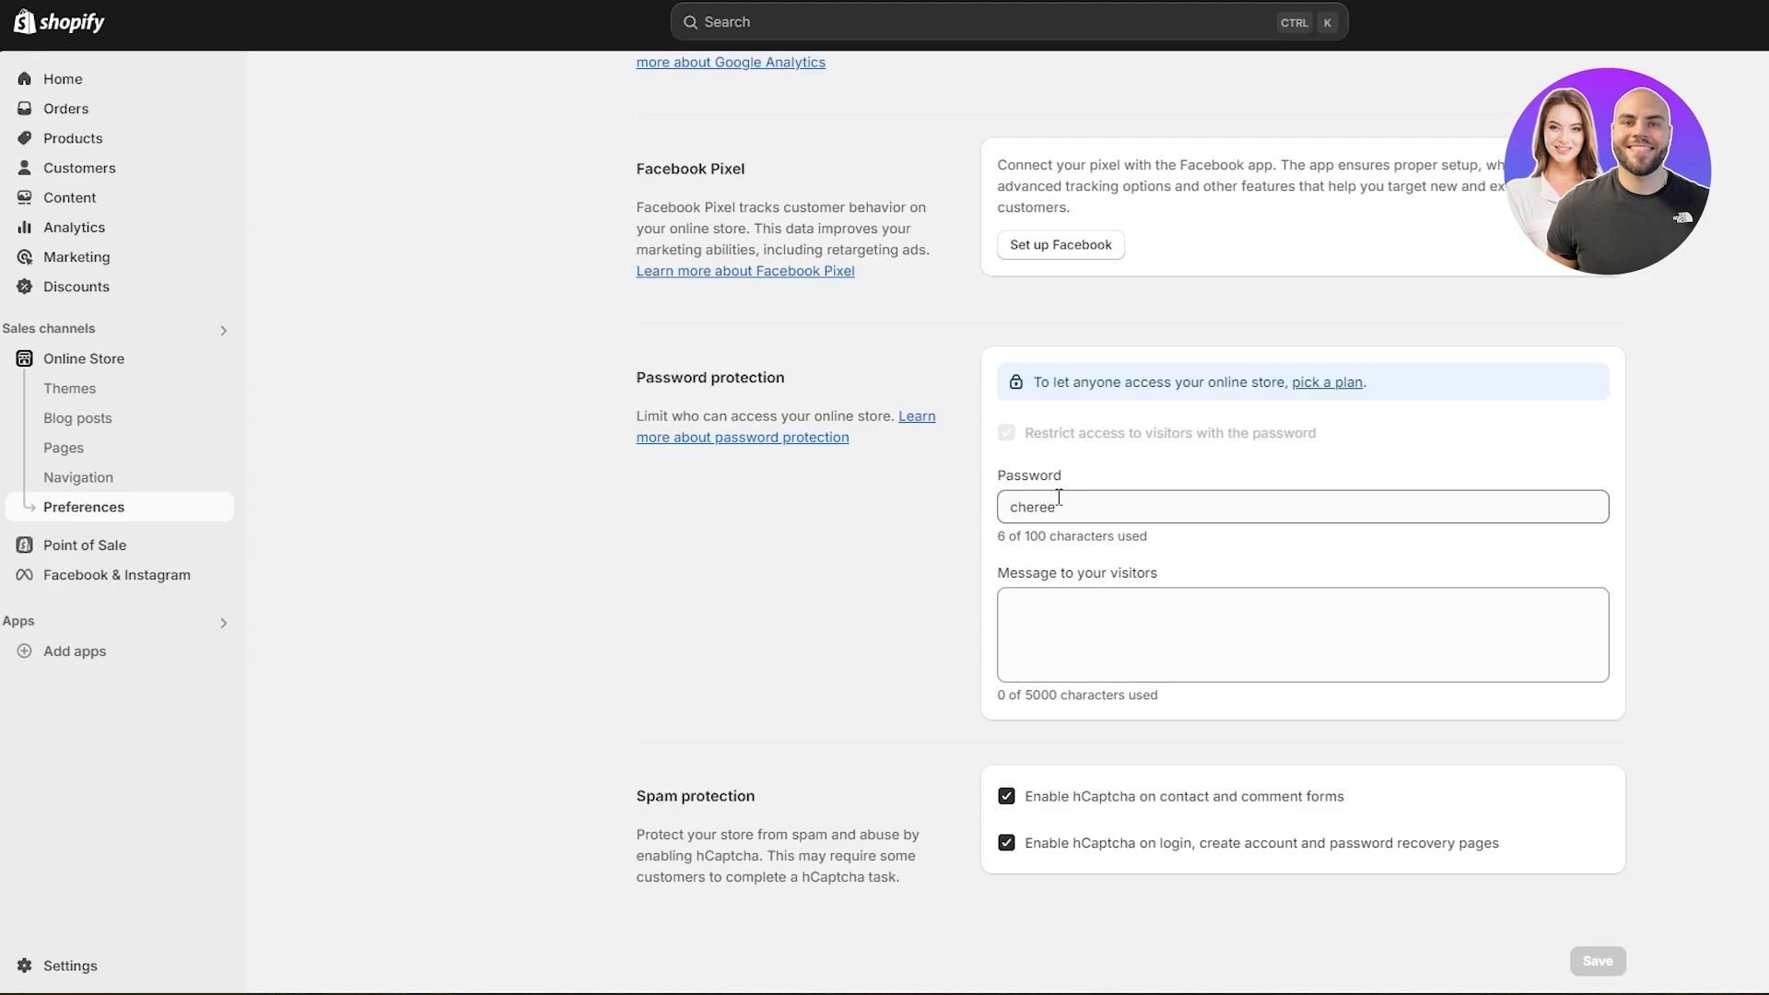
scroll(1058, 502, up, 9)
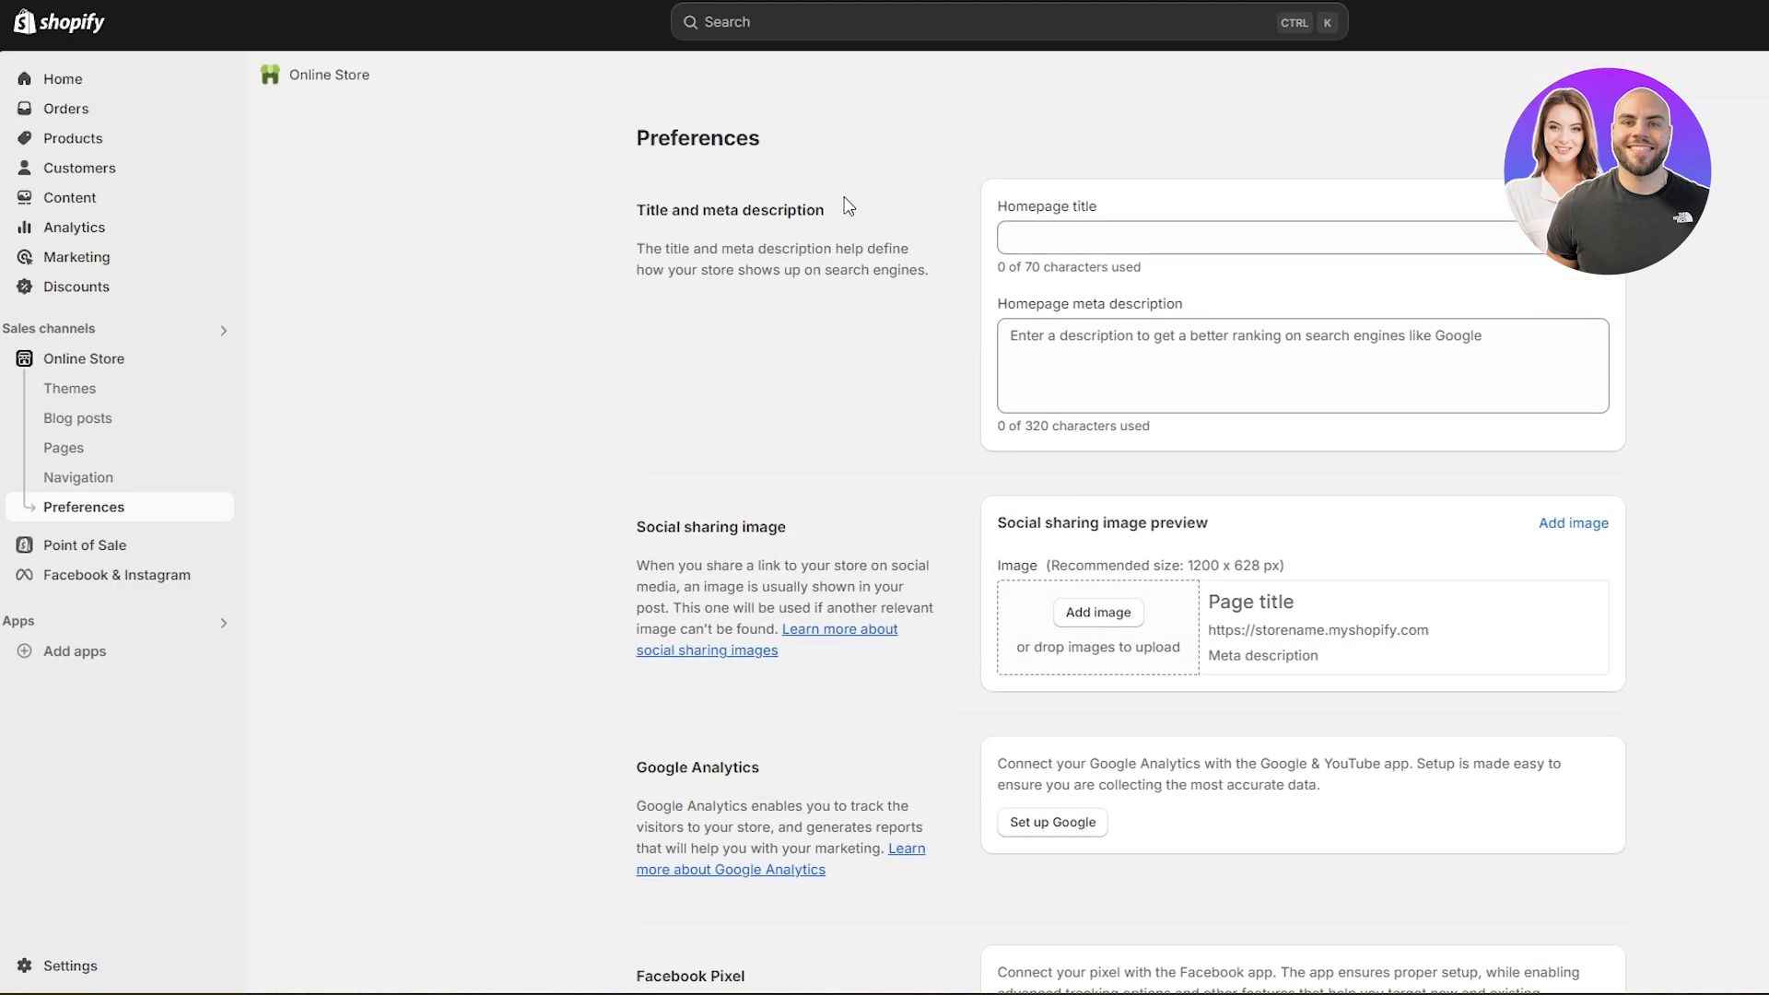
key(alt+Left)
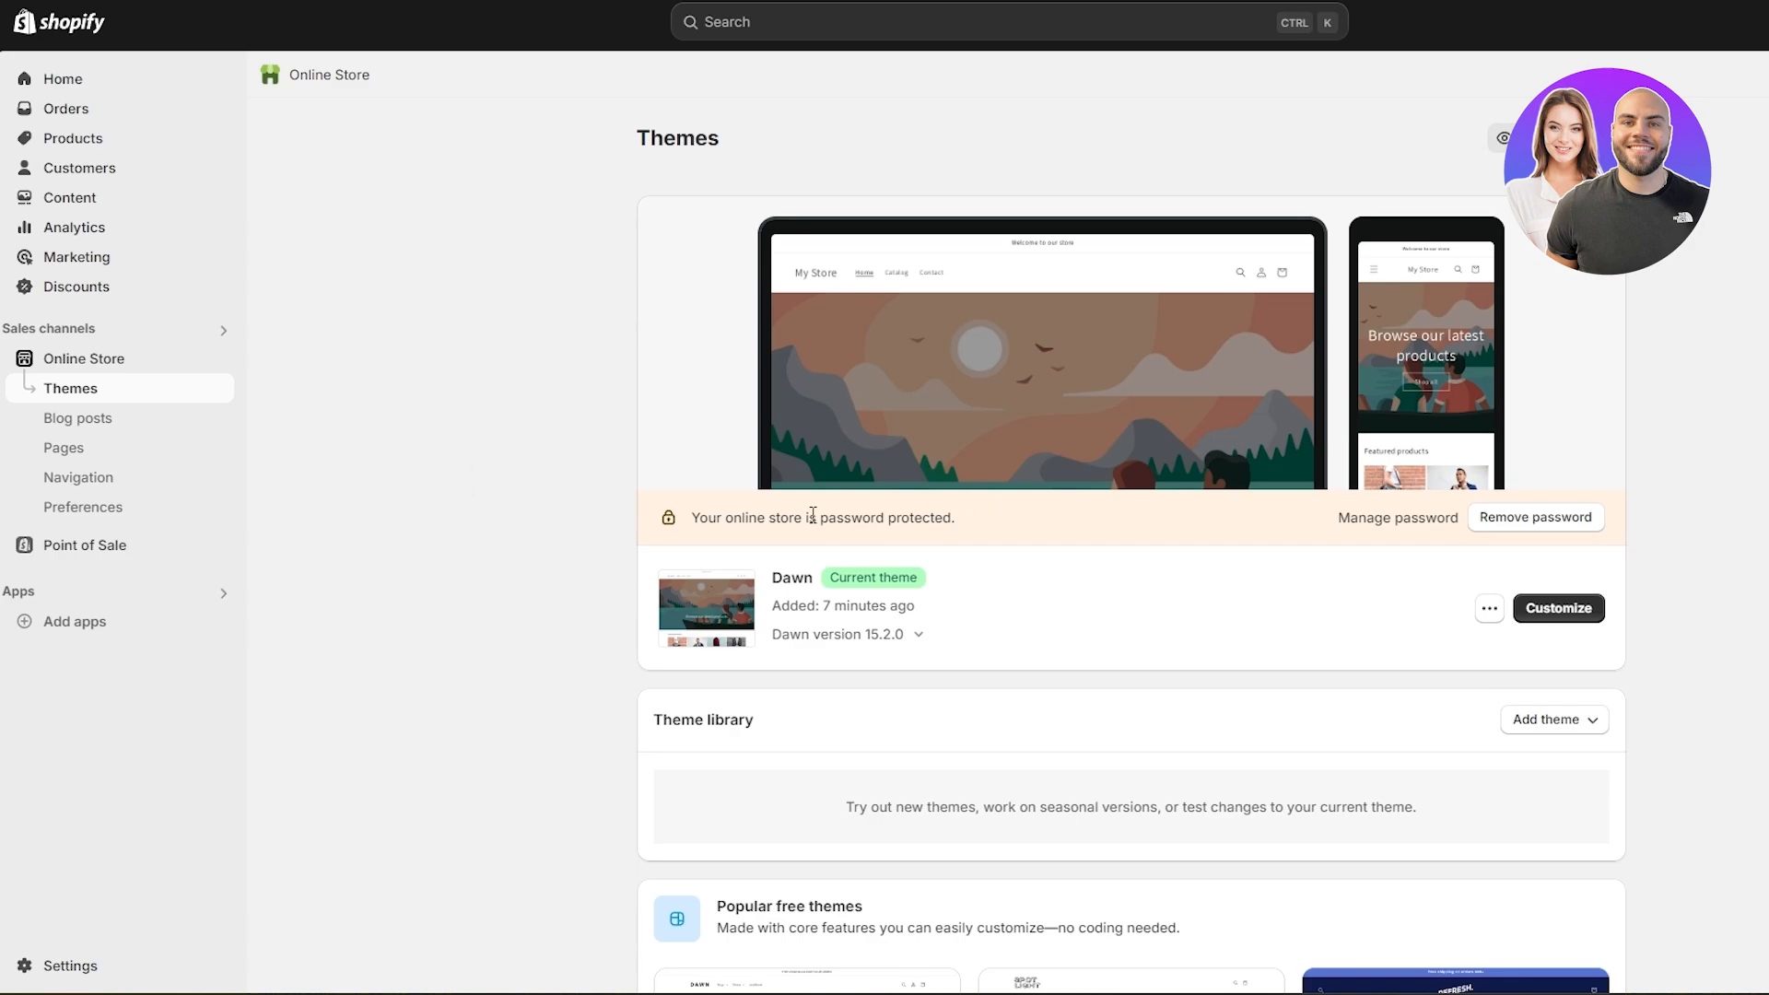
- Remove the online store's password protection and view the live store
drag(744, 516, 870, 517)
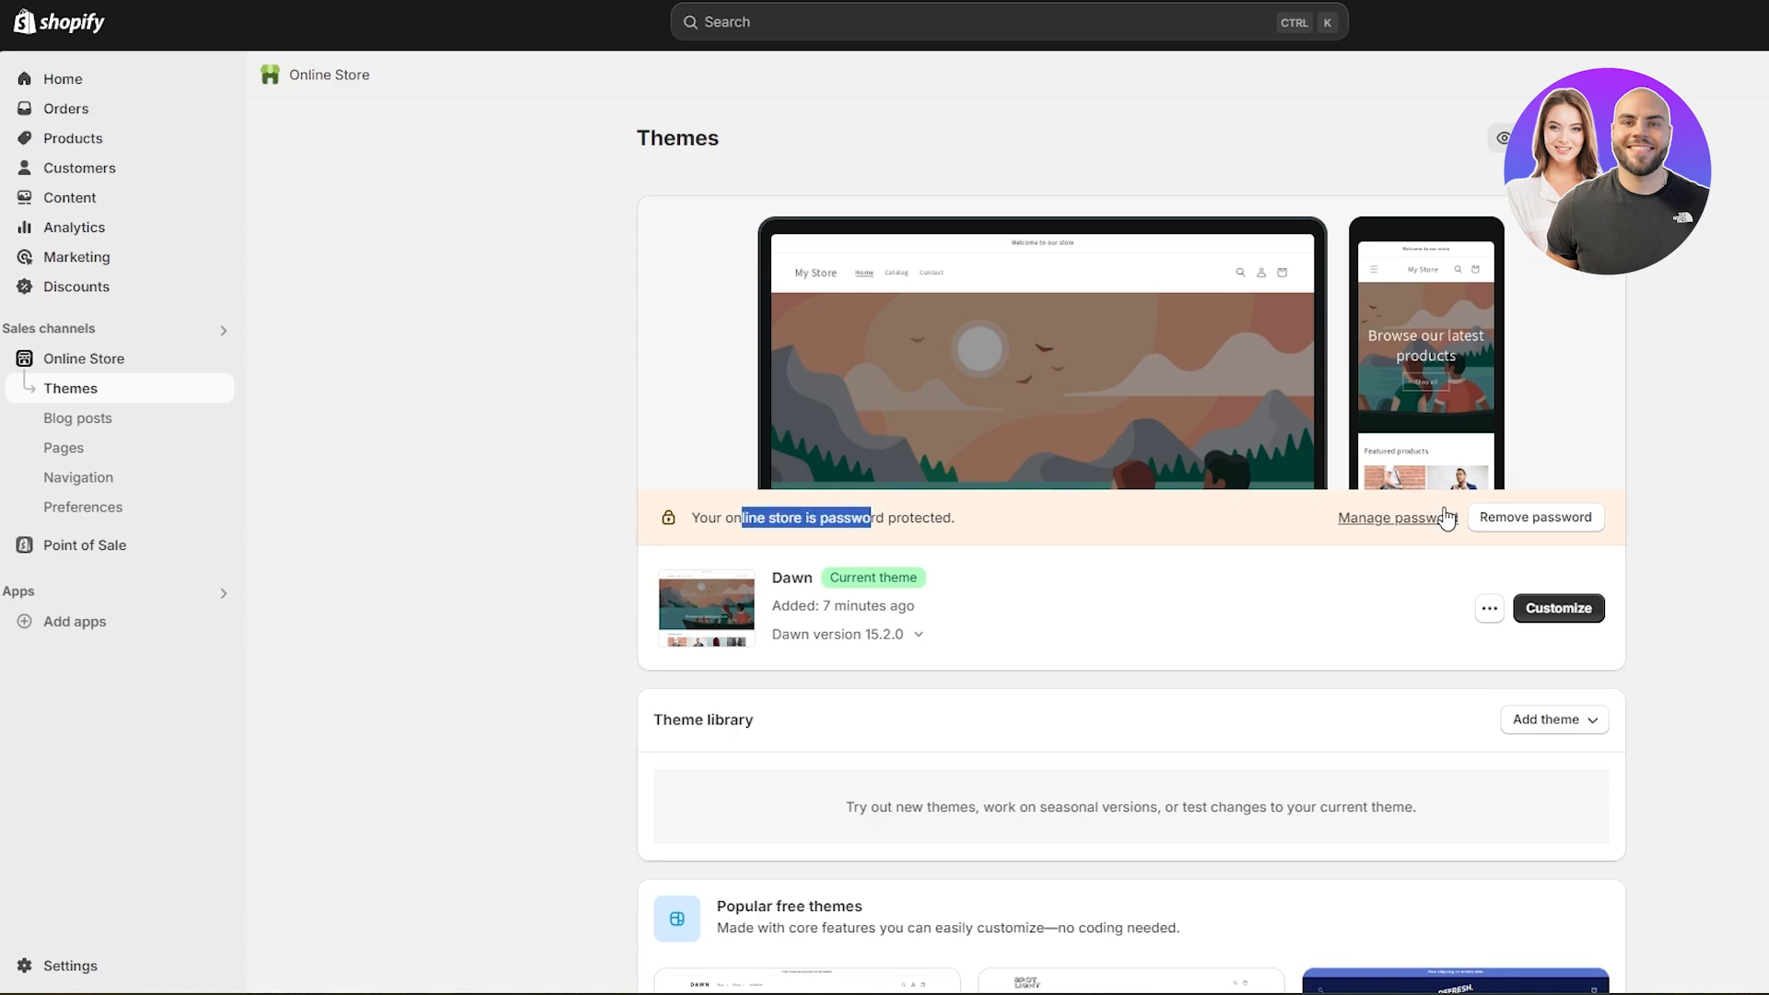
click(1536, 530)
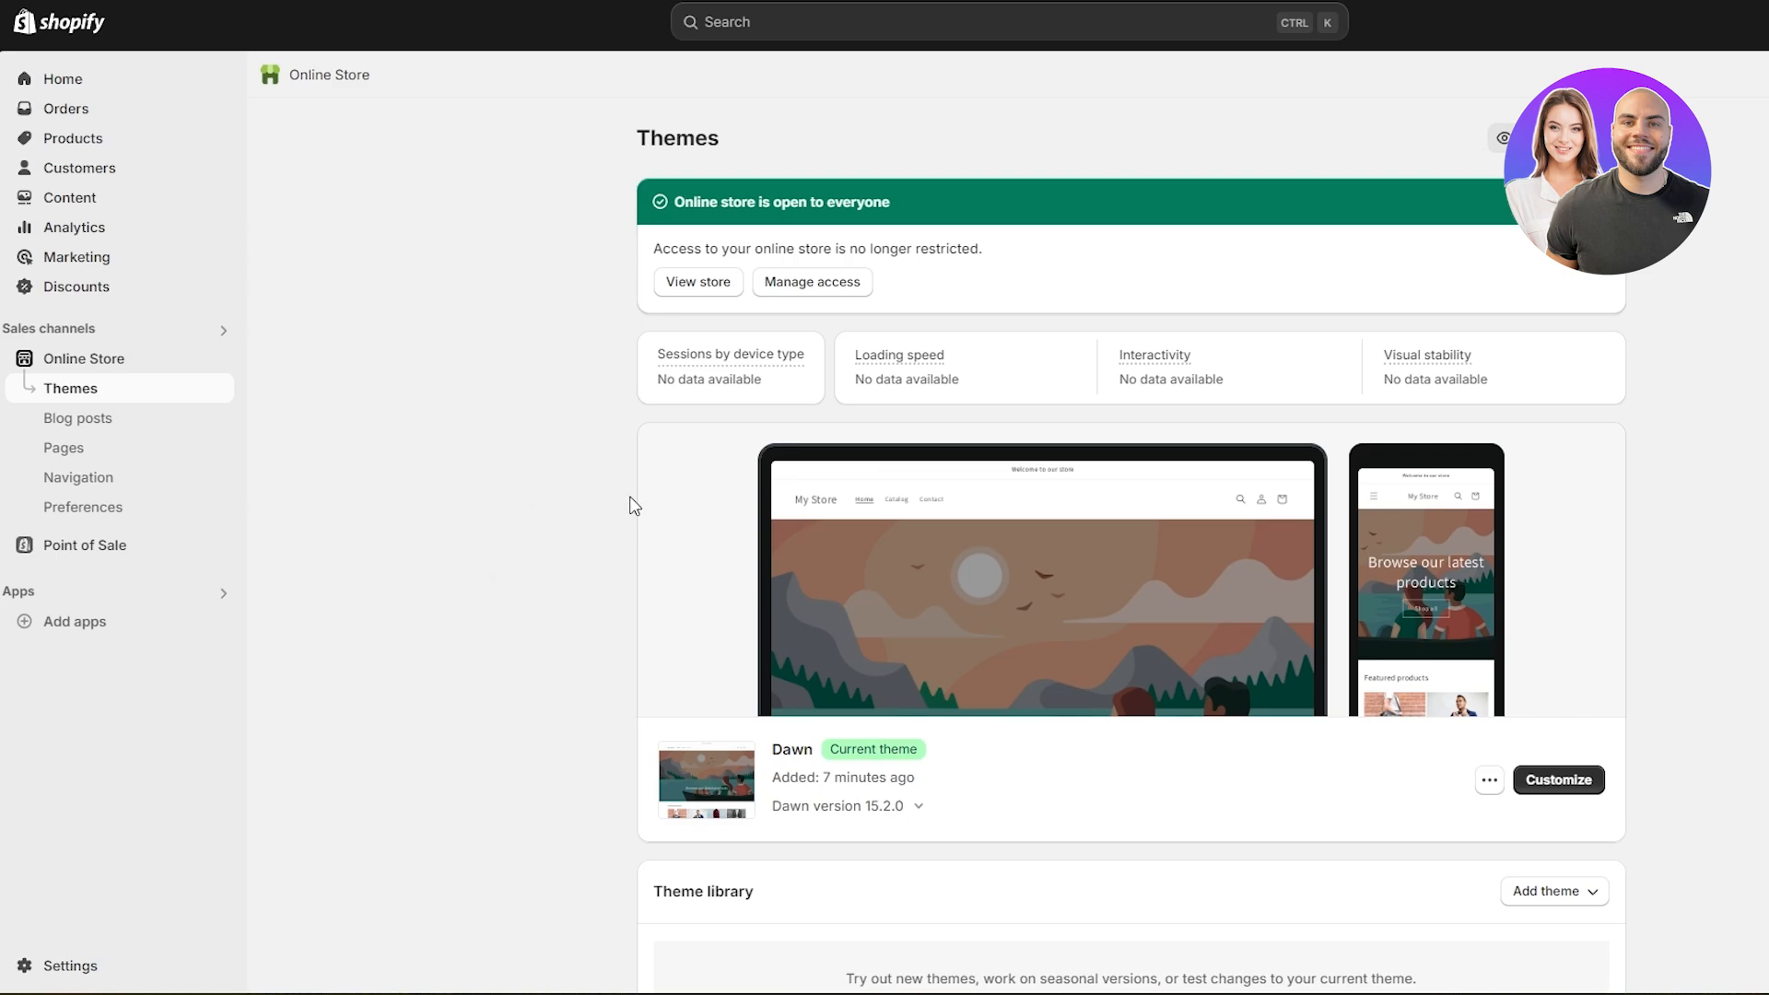
drag(686, 195, 853, 201)
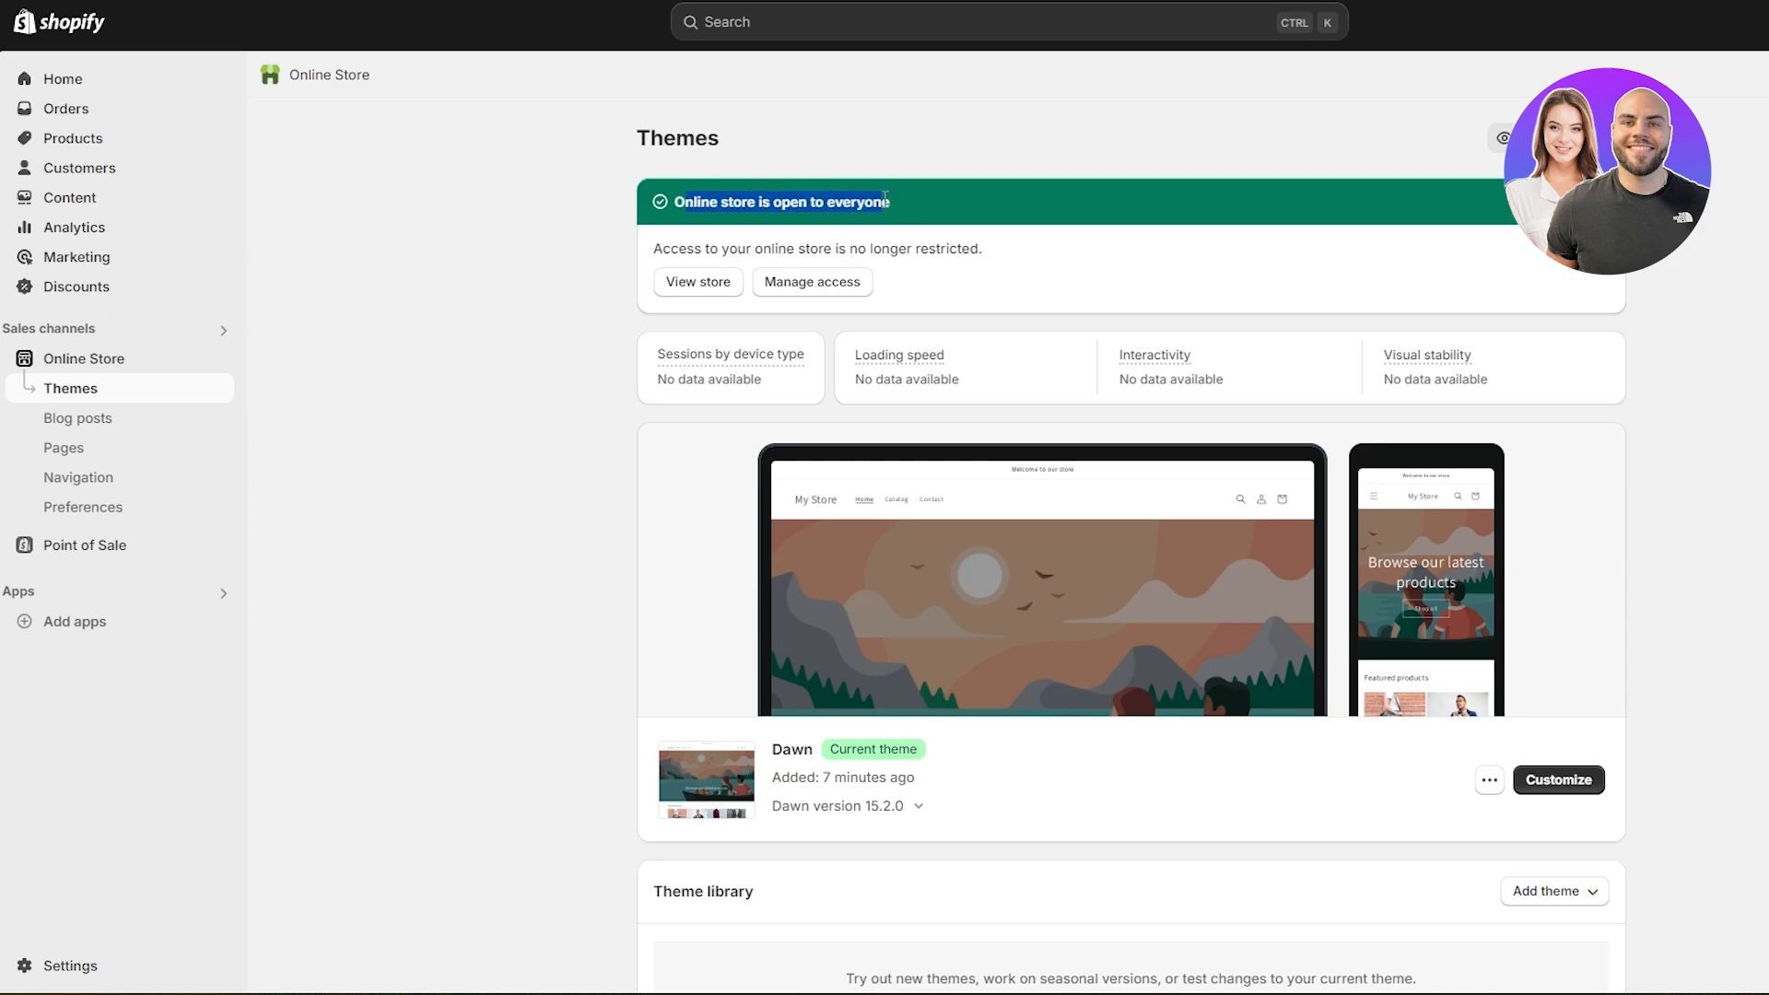
click(581, 296)
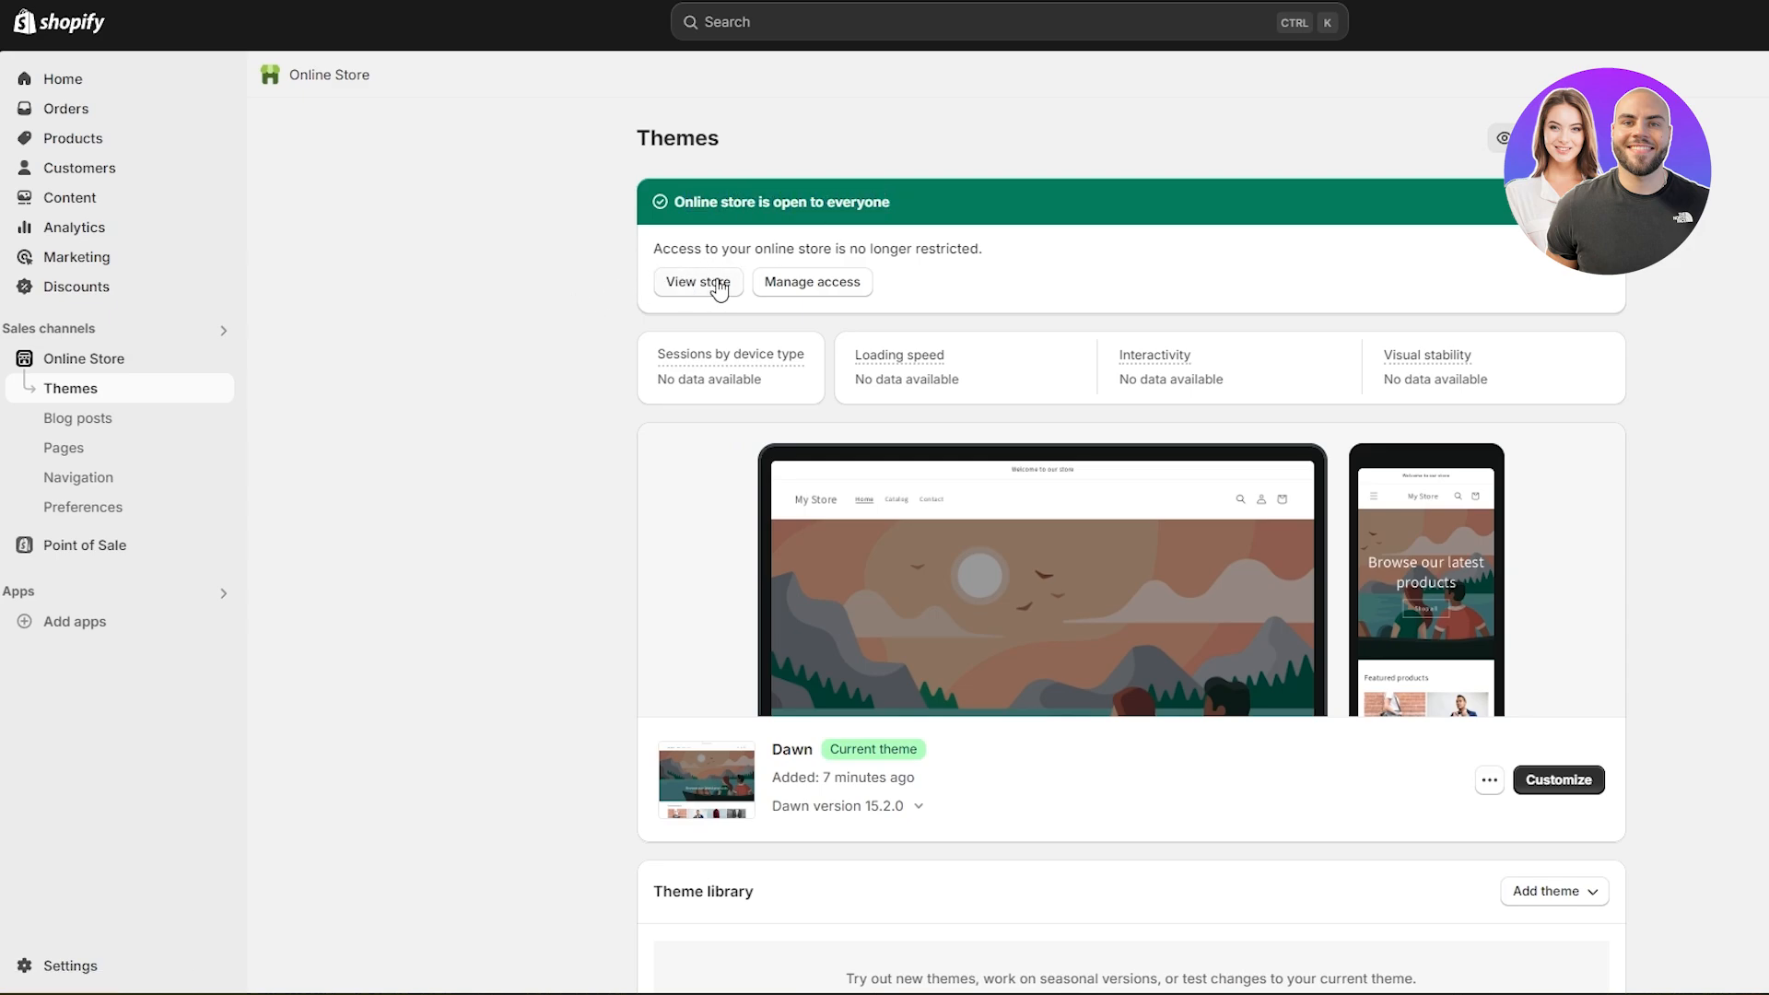
click(718, 285)
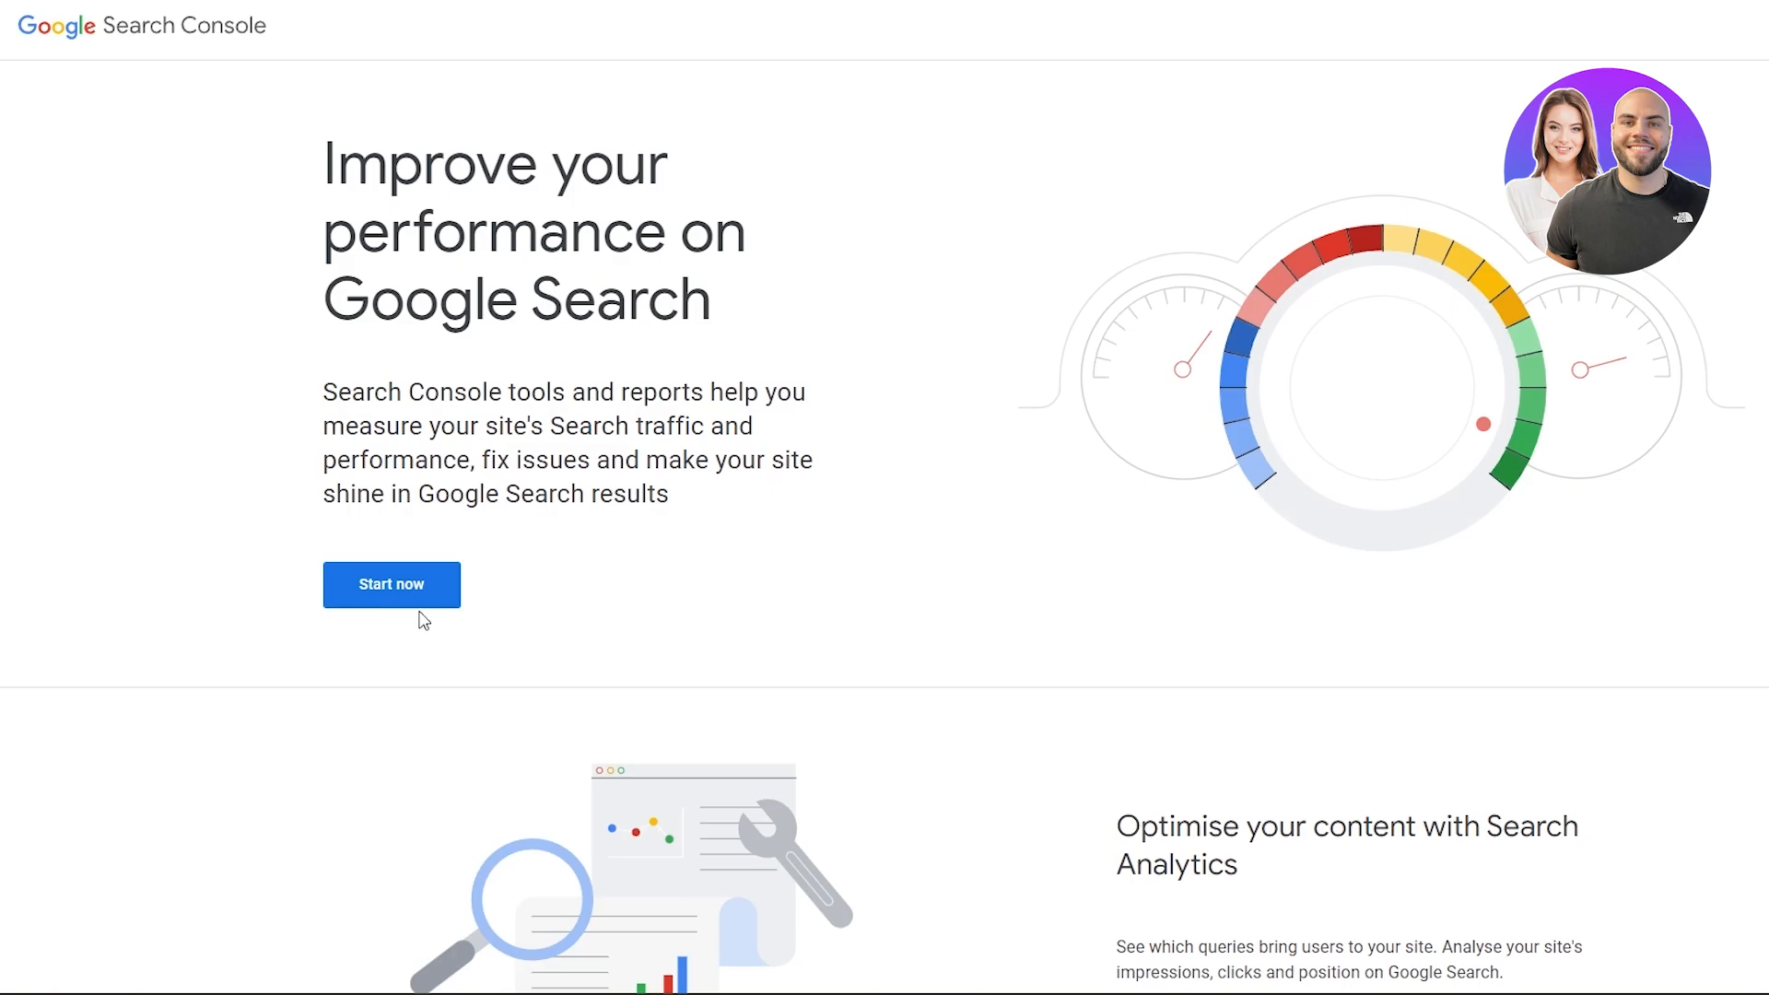
scroll(423, 604, down, 5)
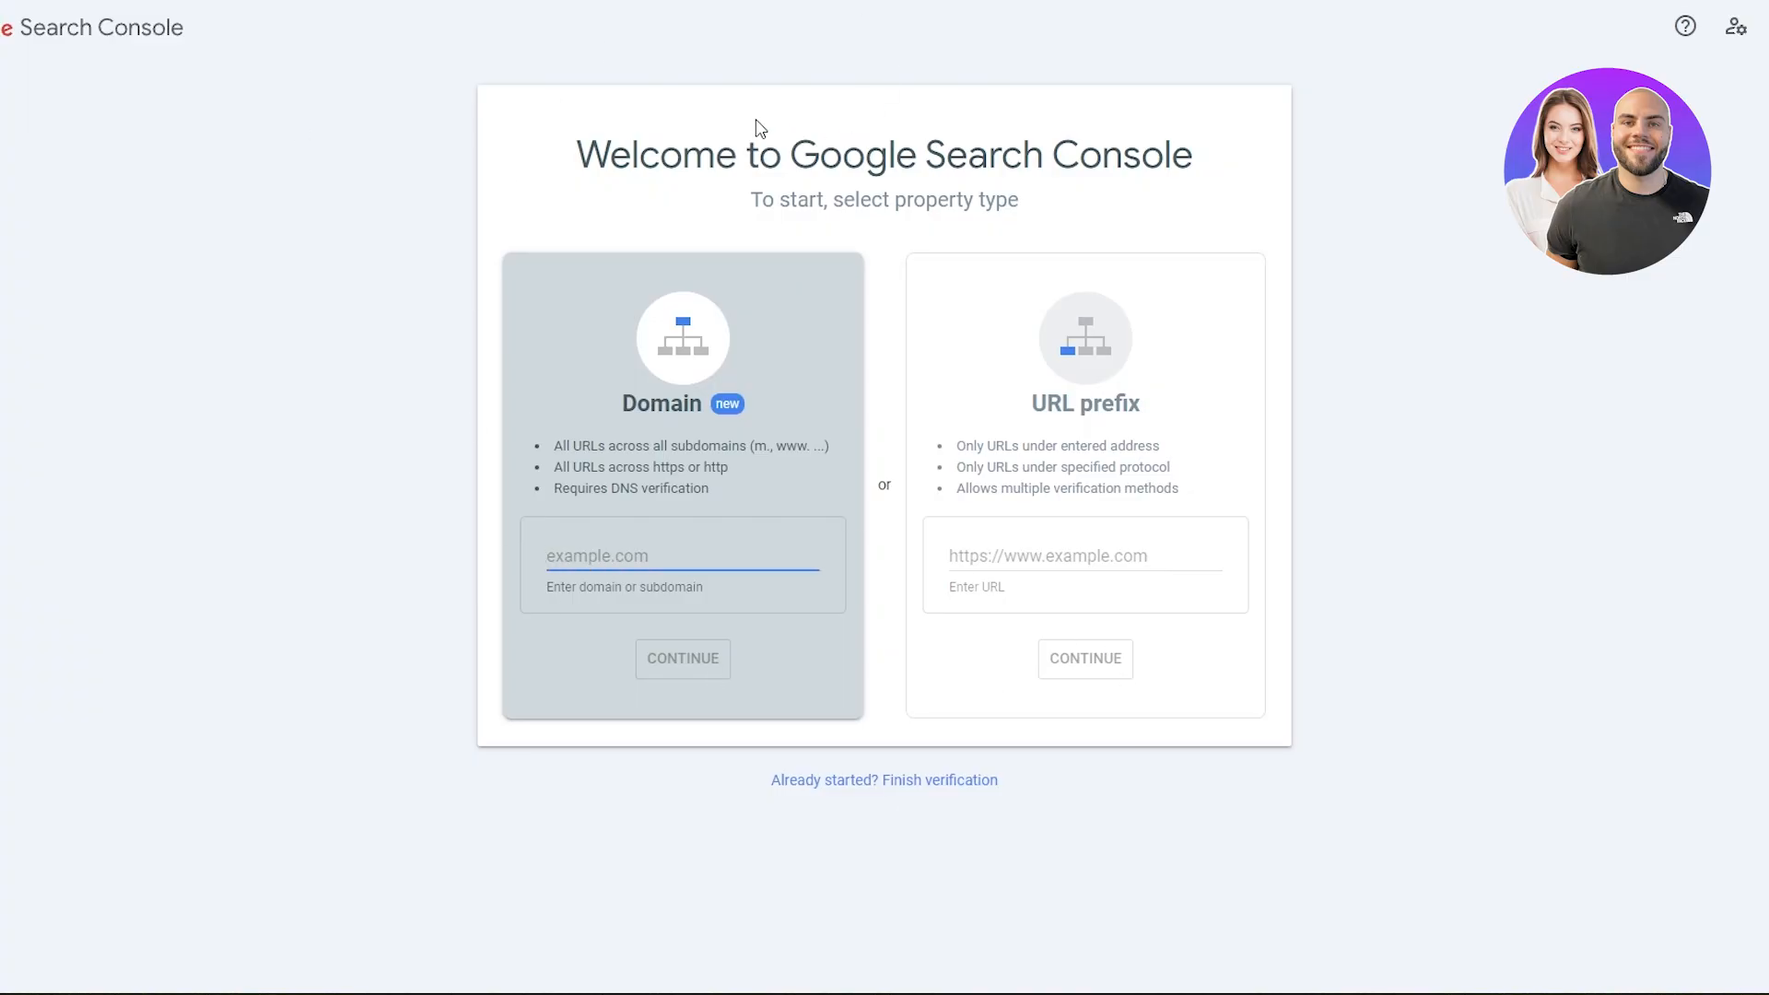
drag(597, 147, 1172, 155)
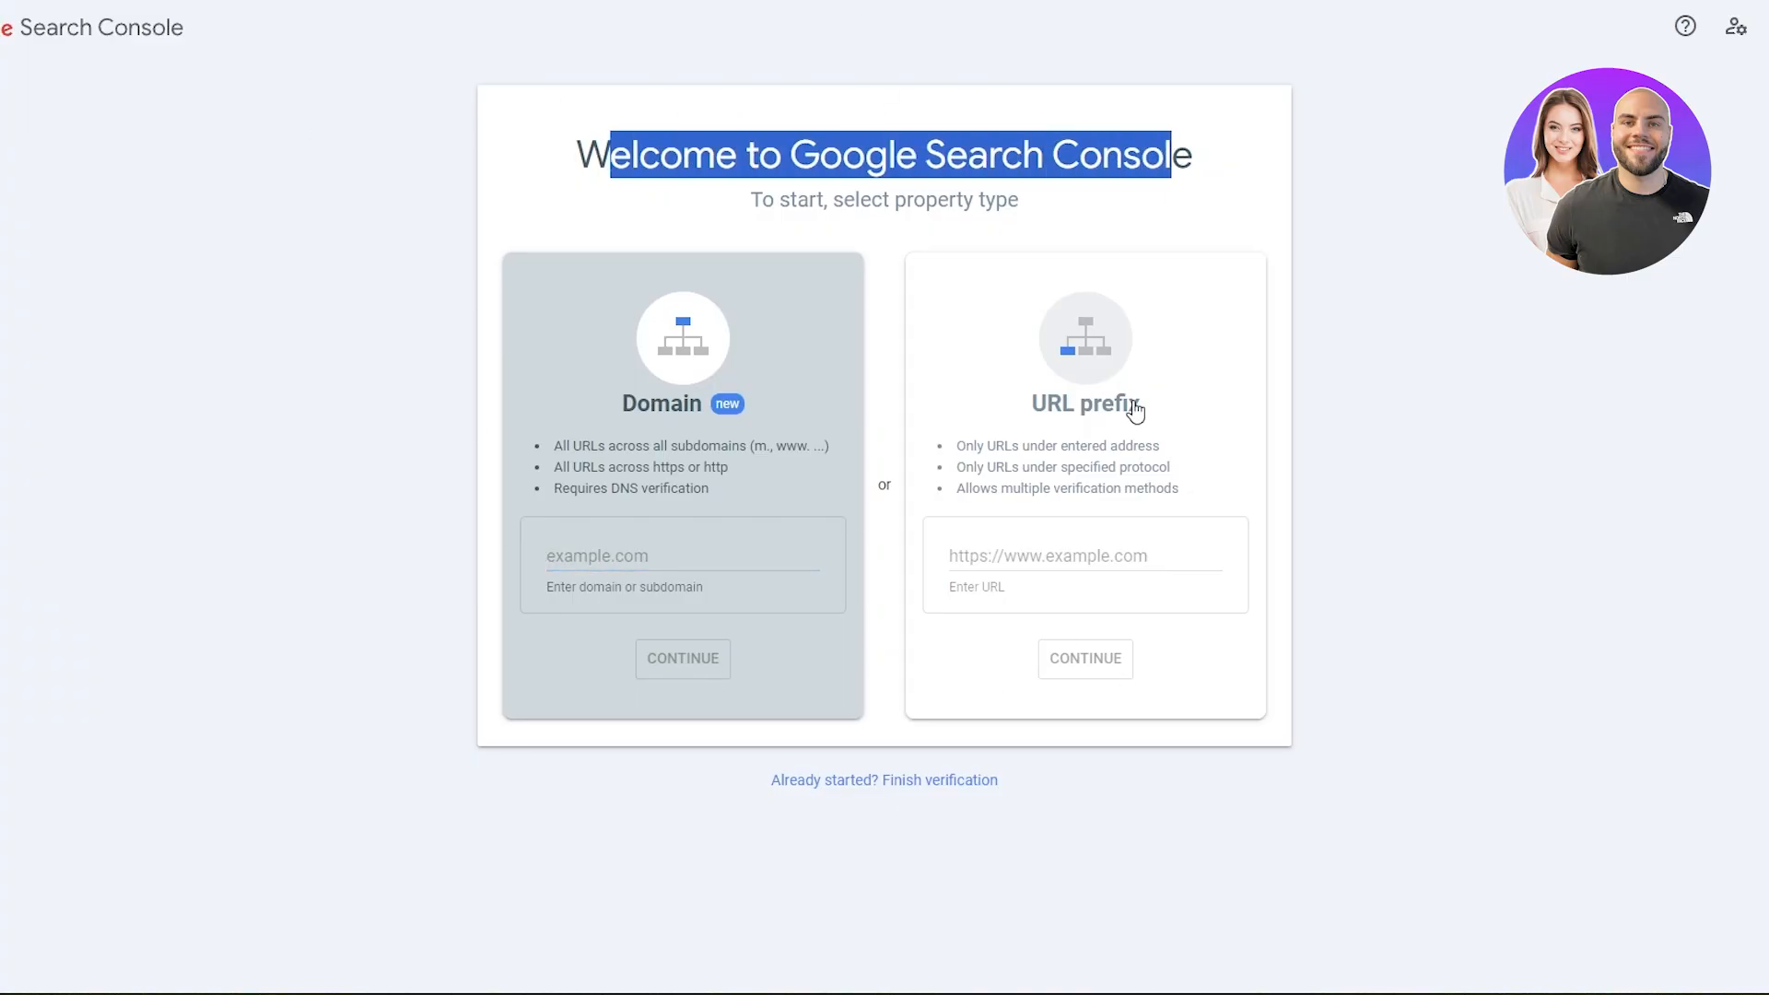
click(1067, 545)
text(https://57eb27-bf.myshopify.com/)
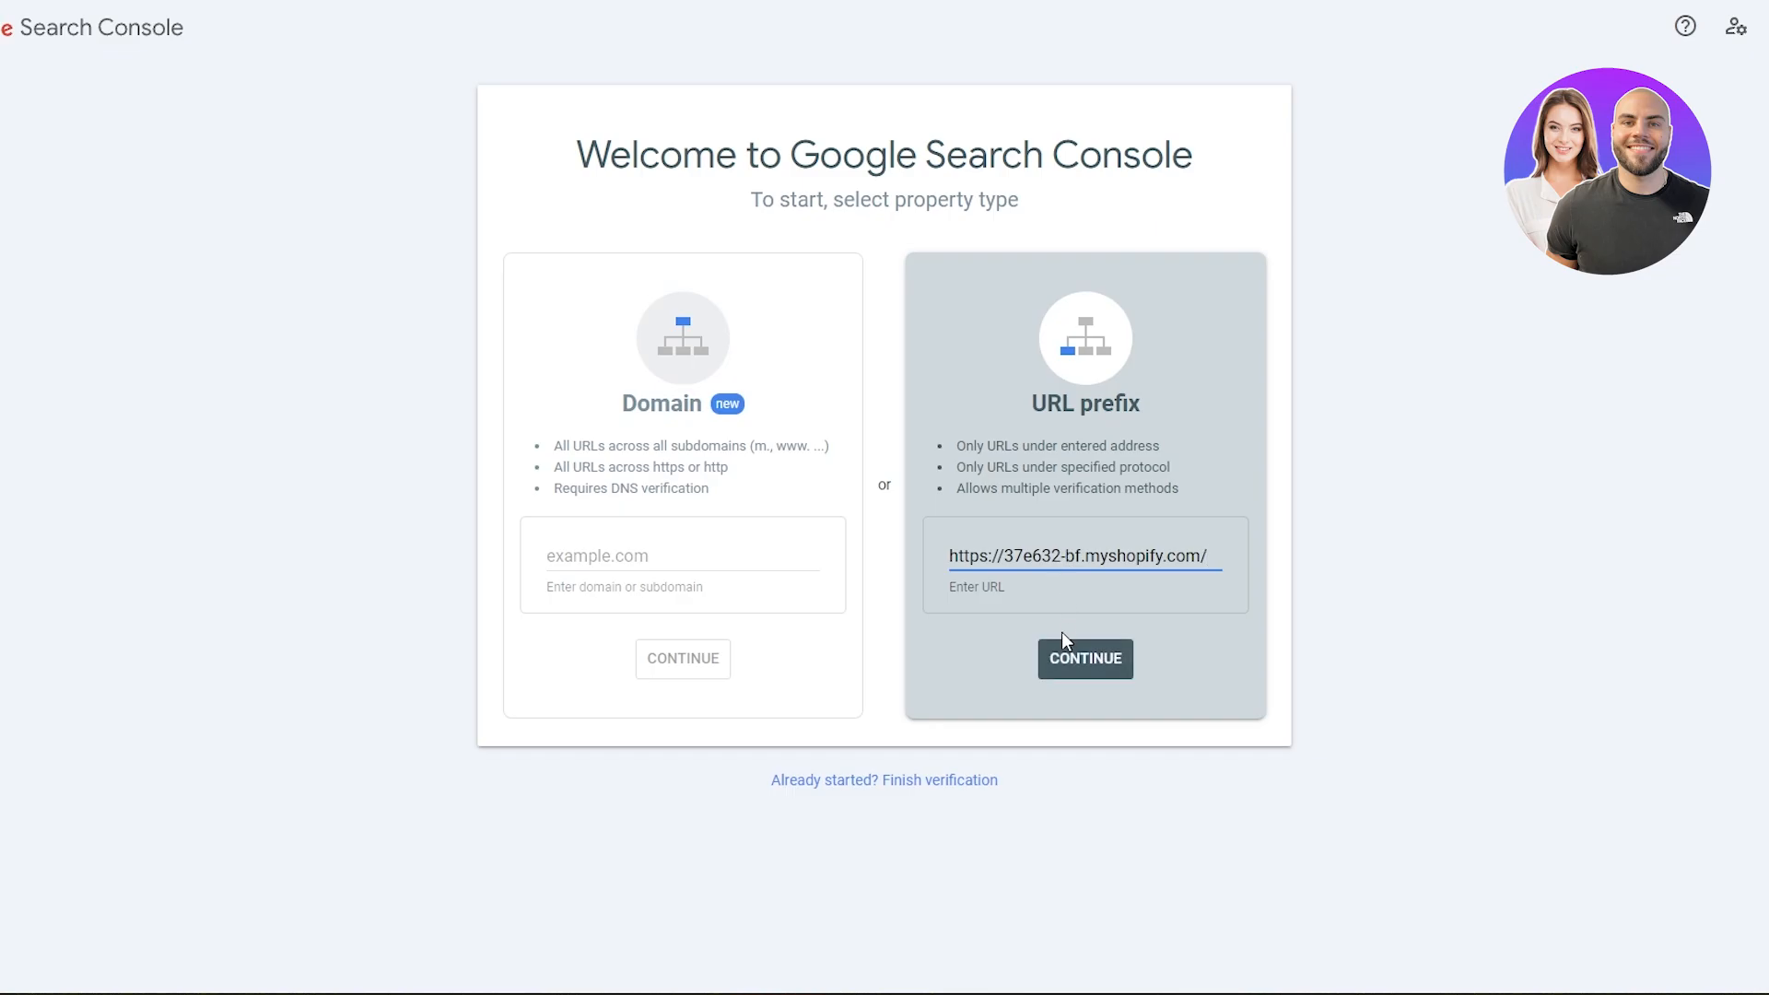
click(1078, 661)
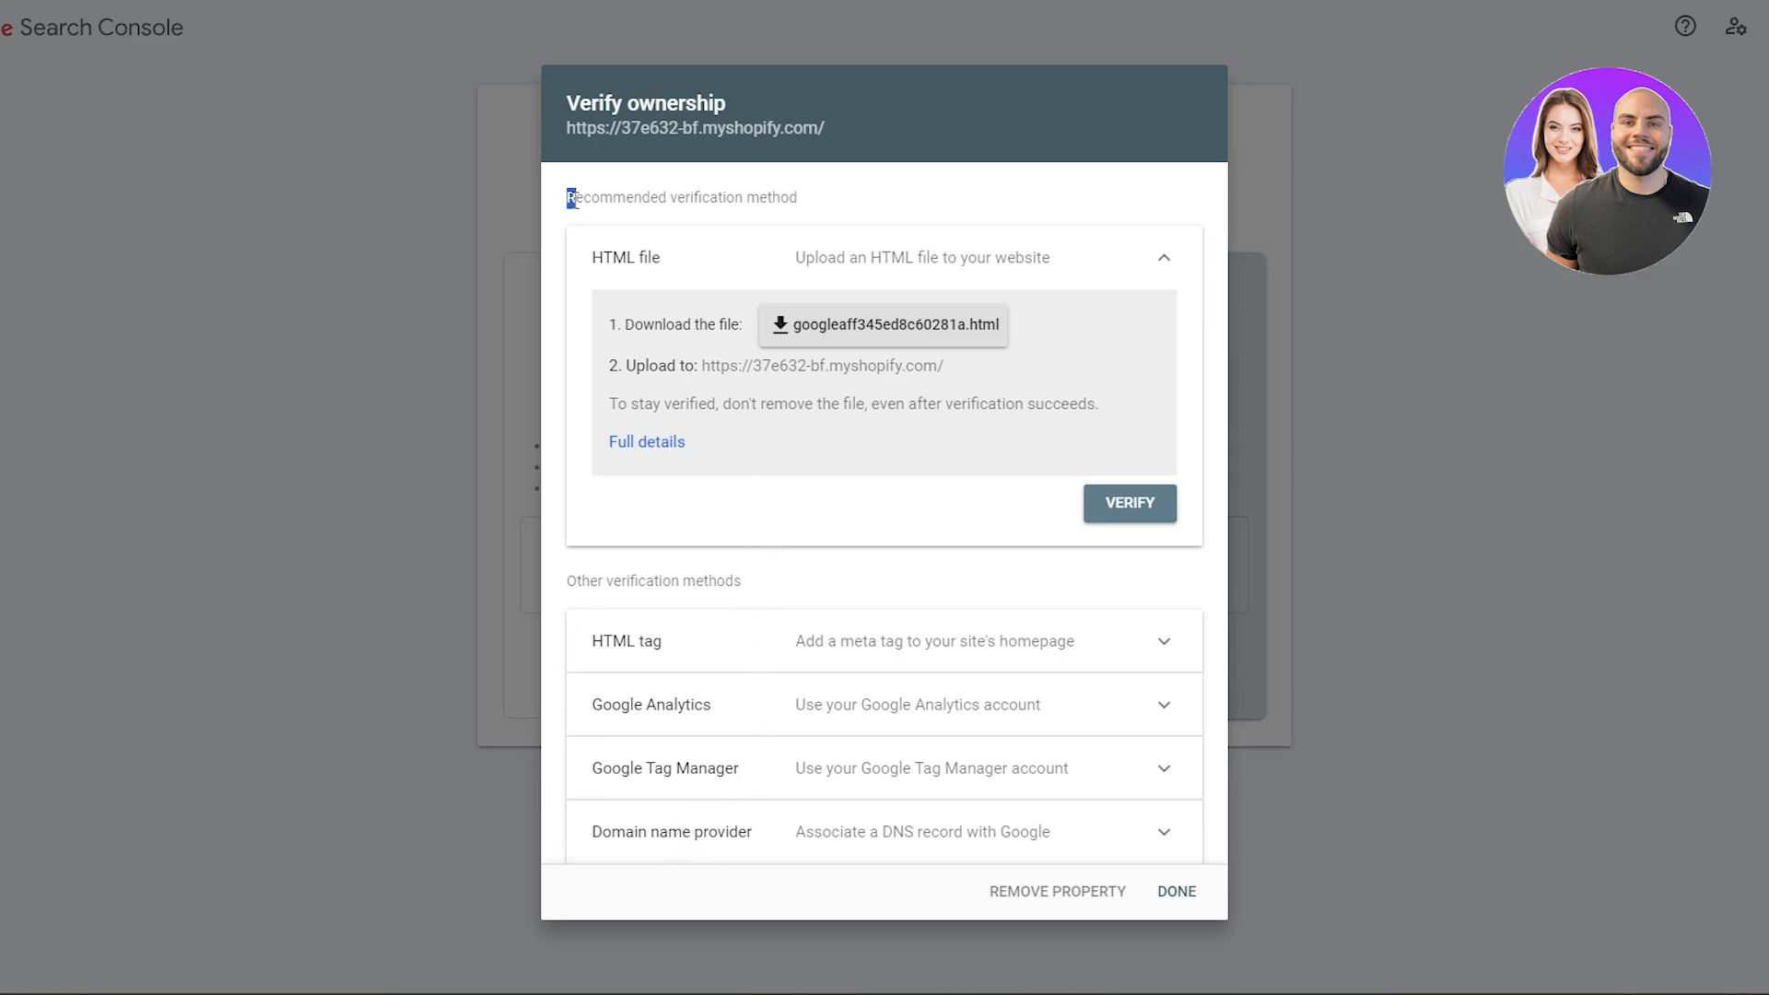
- Review the instructions of the recommended HTML file verification method and download its verification file
drag(576, 197, 855, 199)
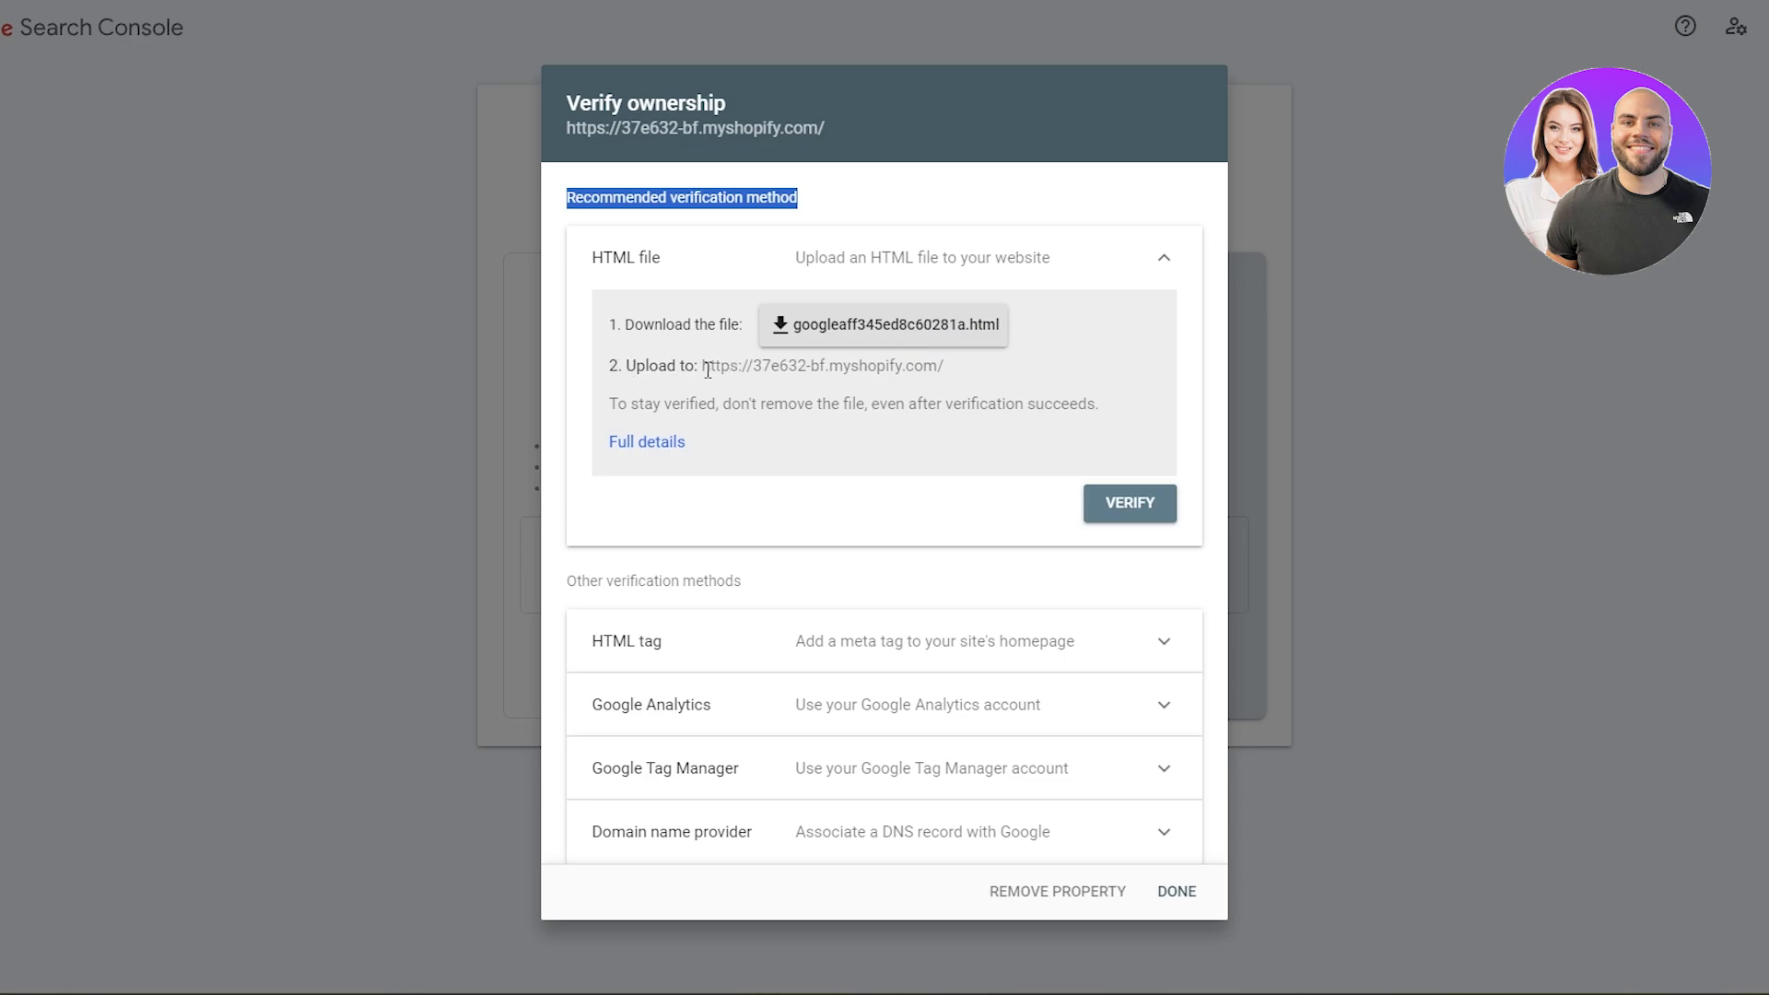
drag(704, 366, 963, 387)
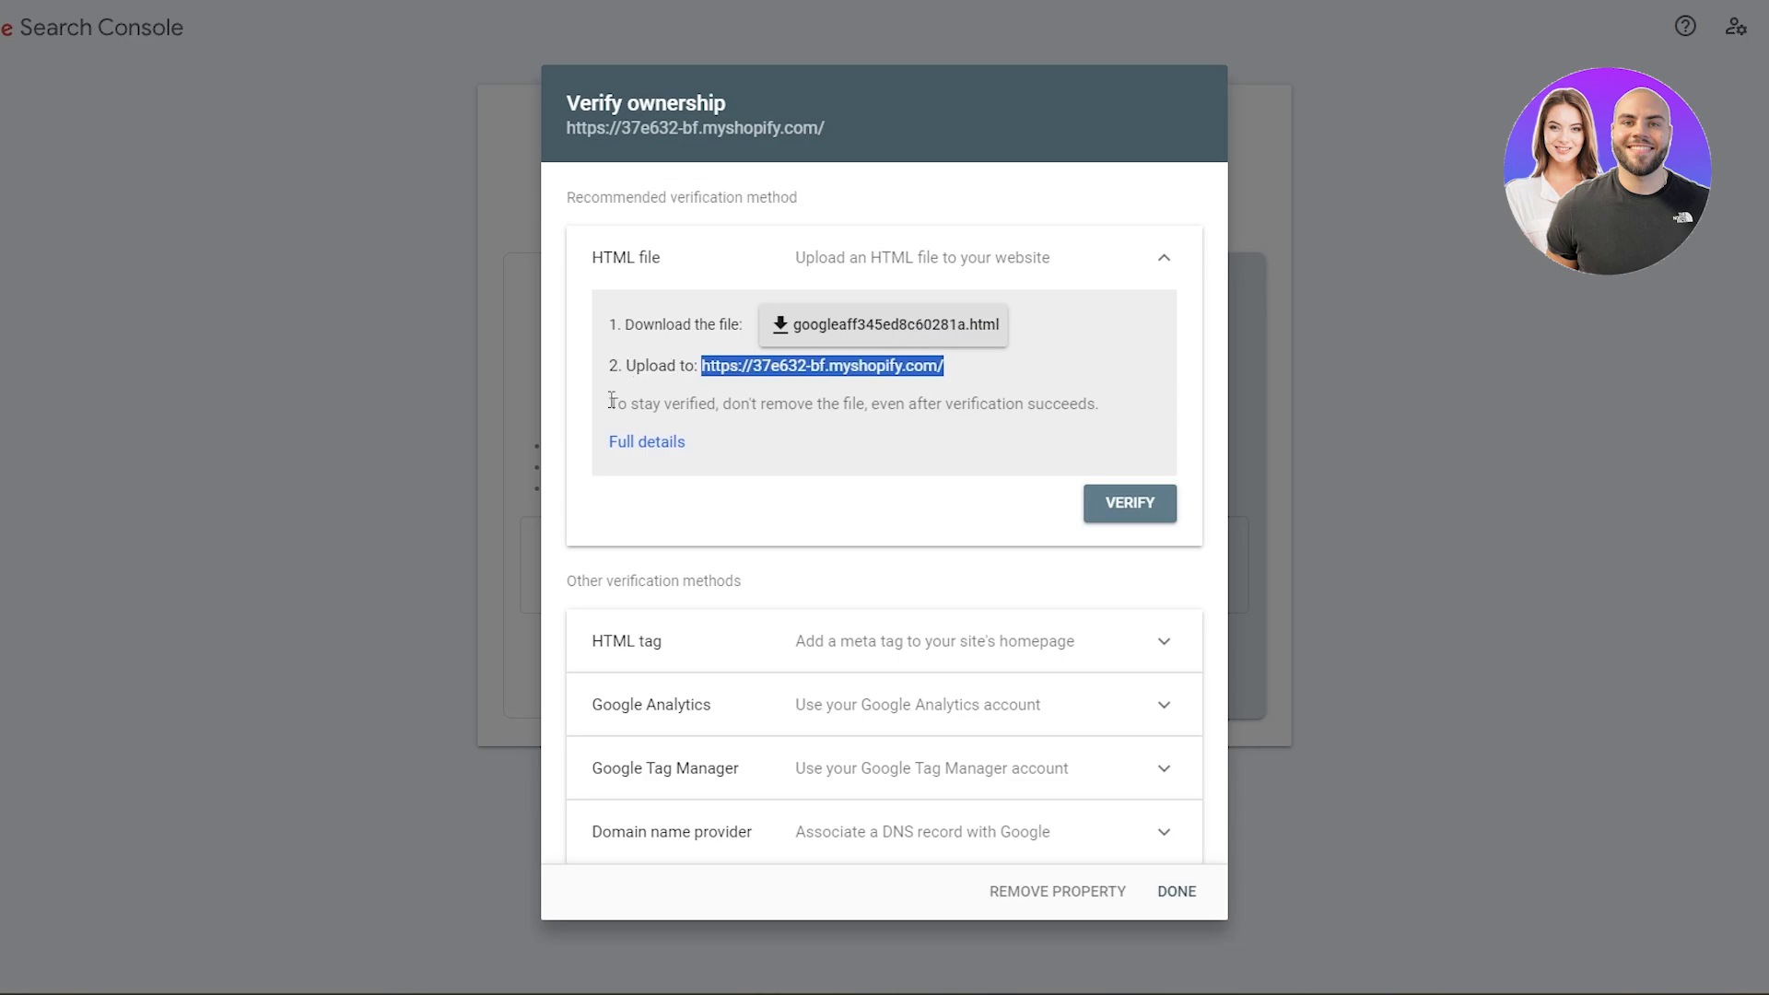
drag(612, 402, 1104, 415)
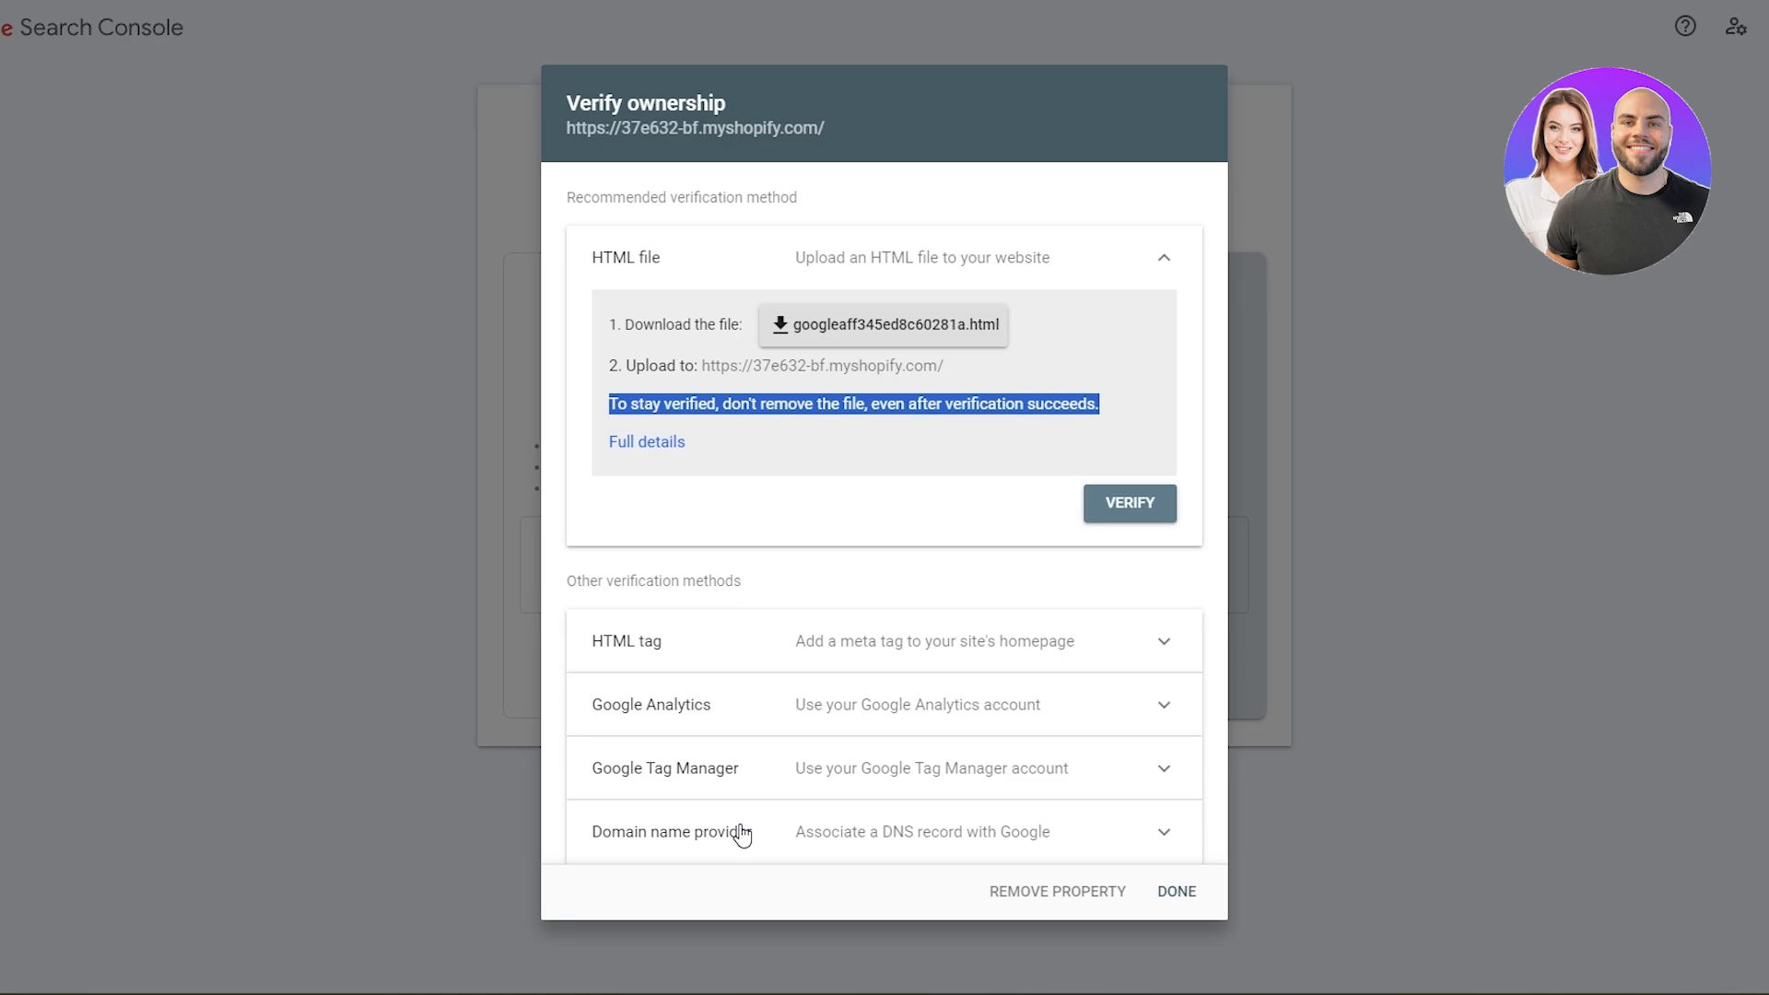
click(924, 337)
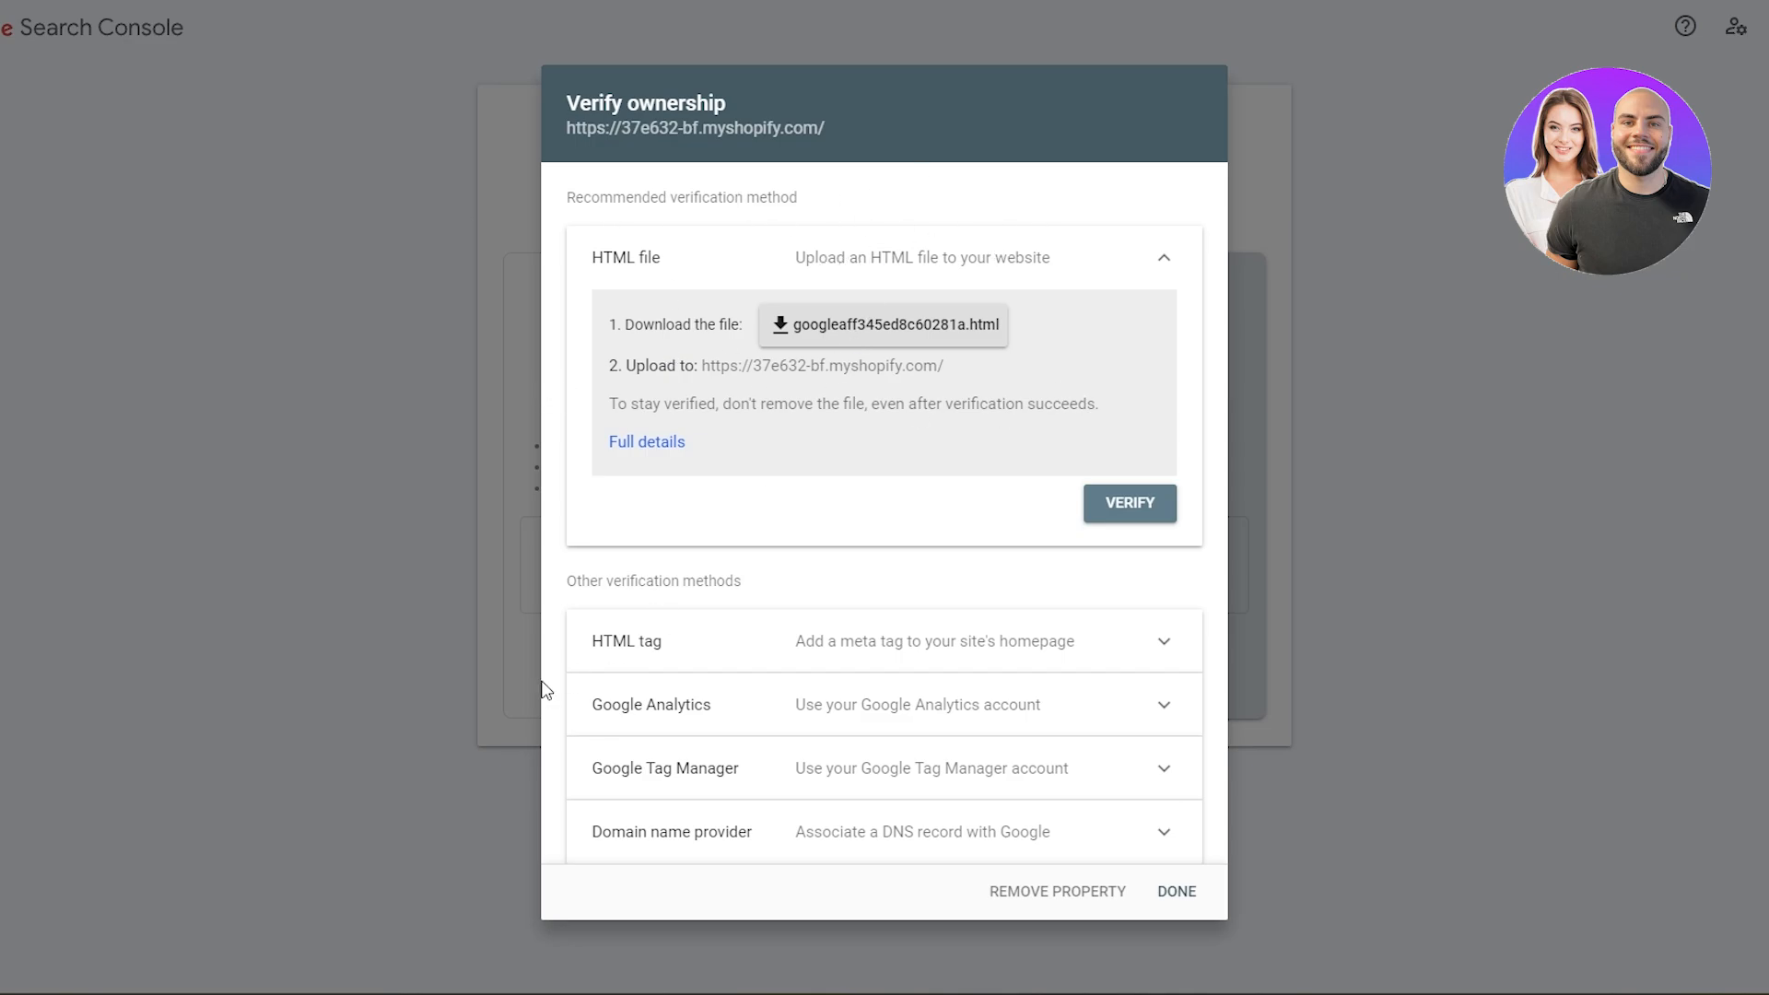
- Expand the HTML tag verification method and look through the other ownership verification methods
click(658, 649)
scroll(886, 648, down, 3)
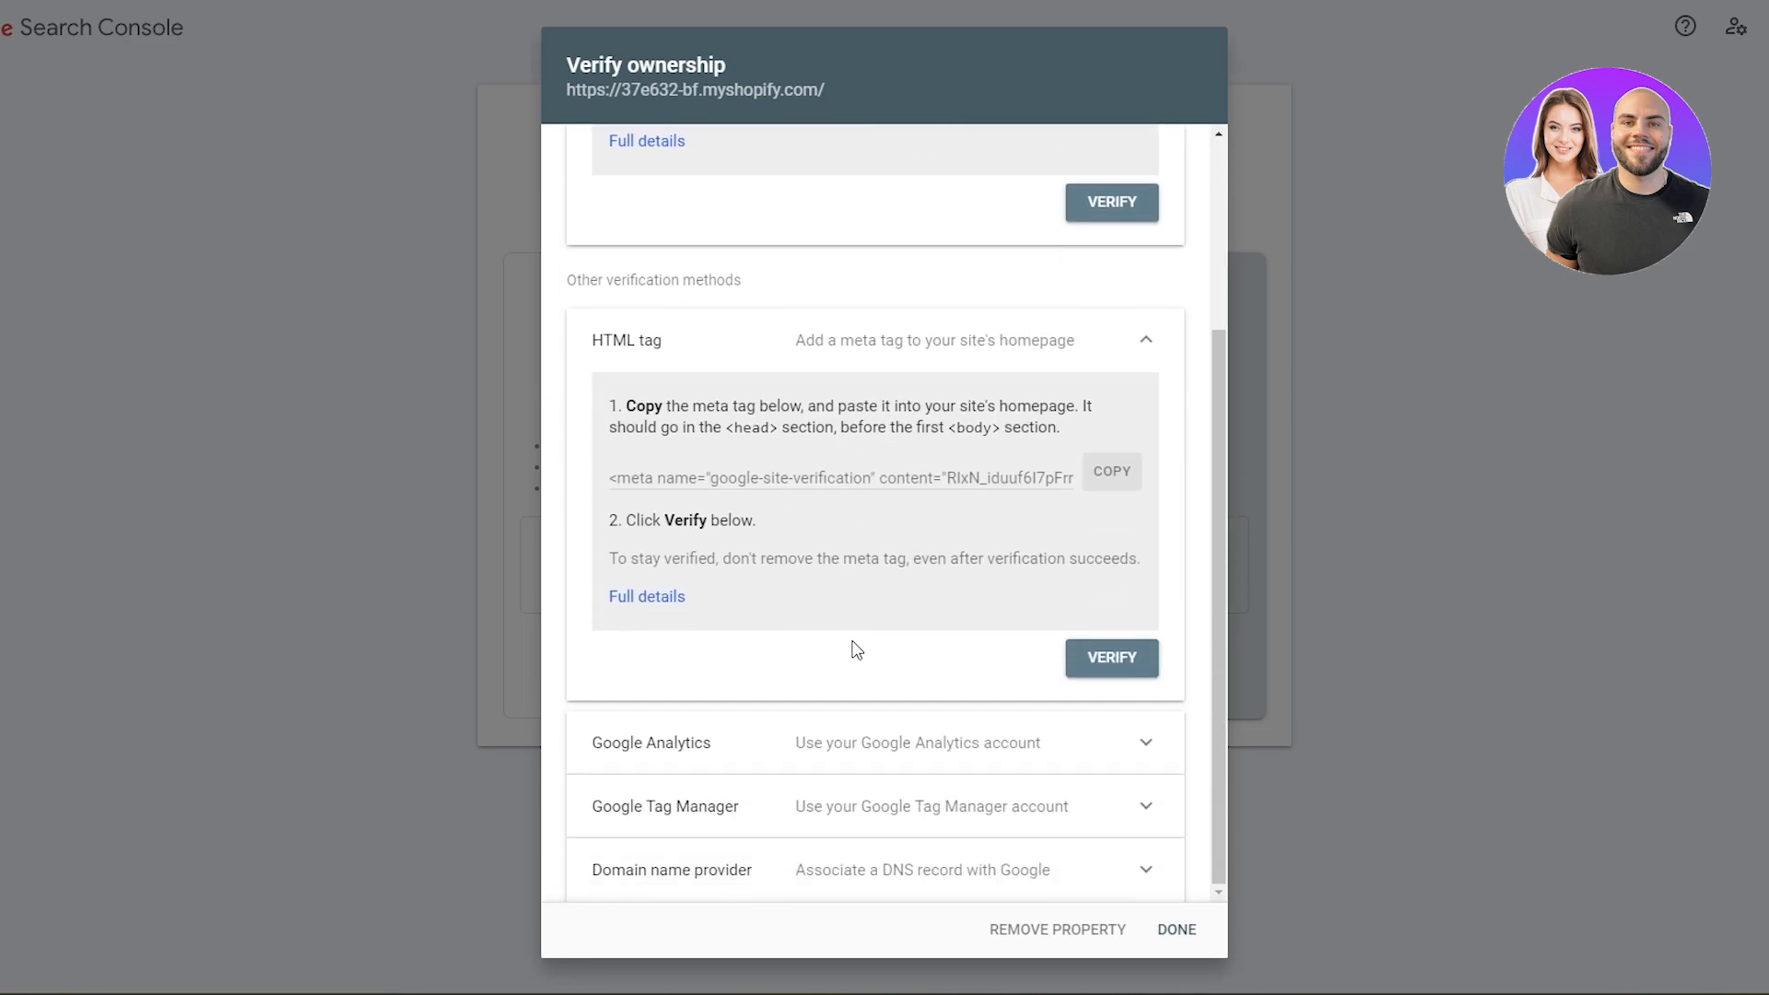
scroll(858, 486, up, 3)
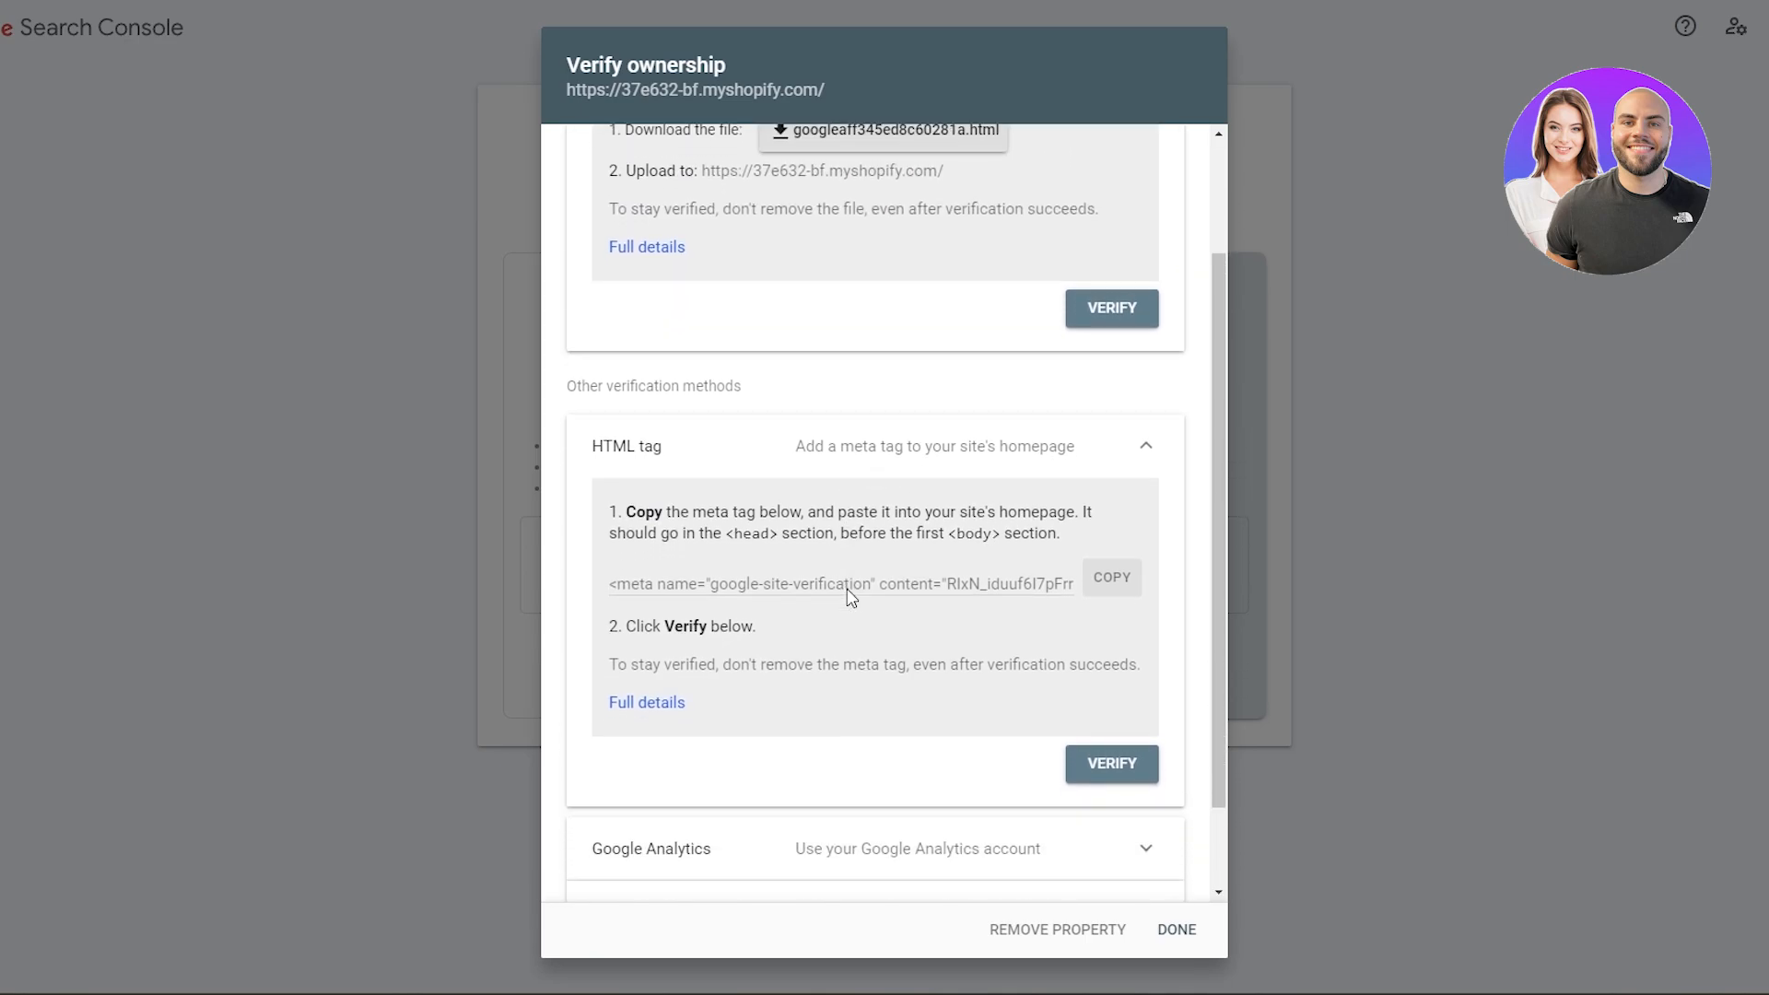
scroll(722, 620, down, 3)
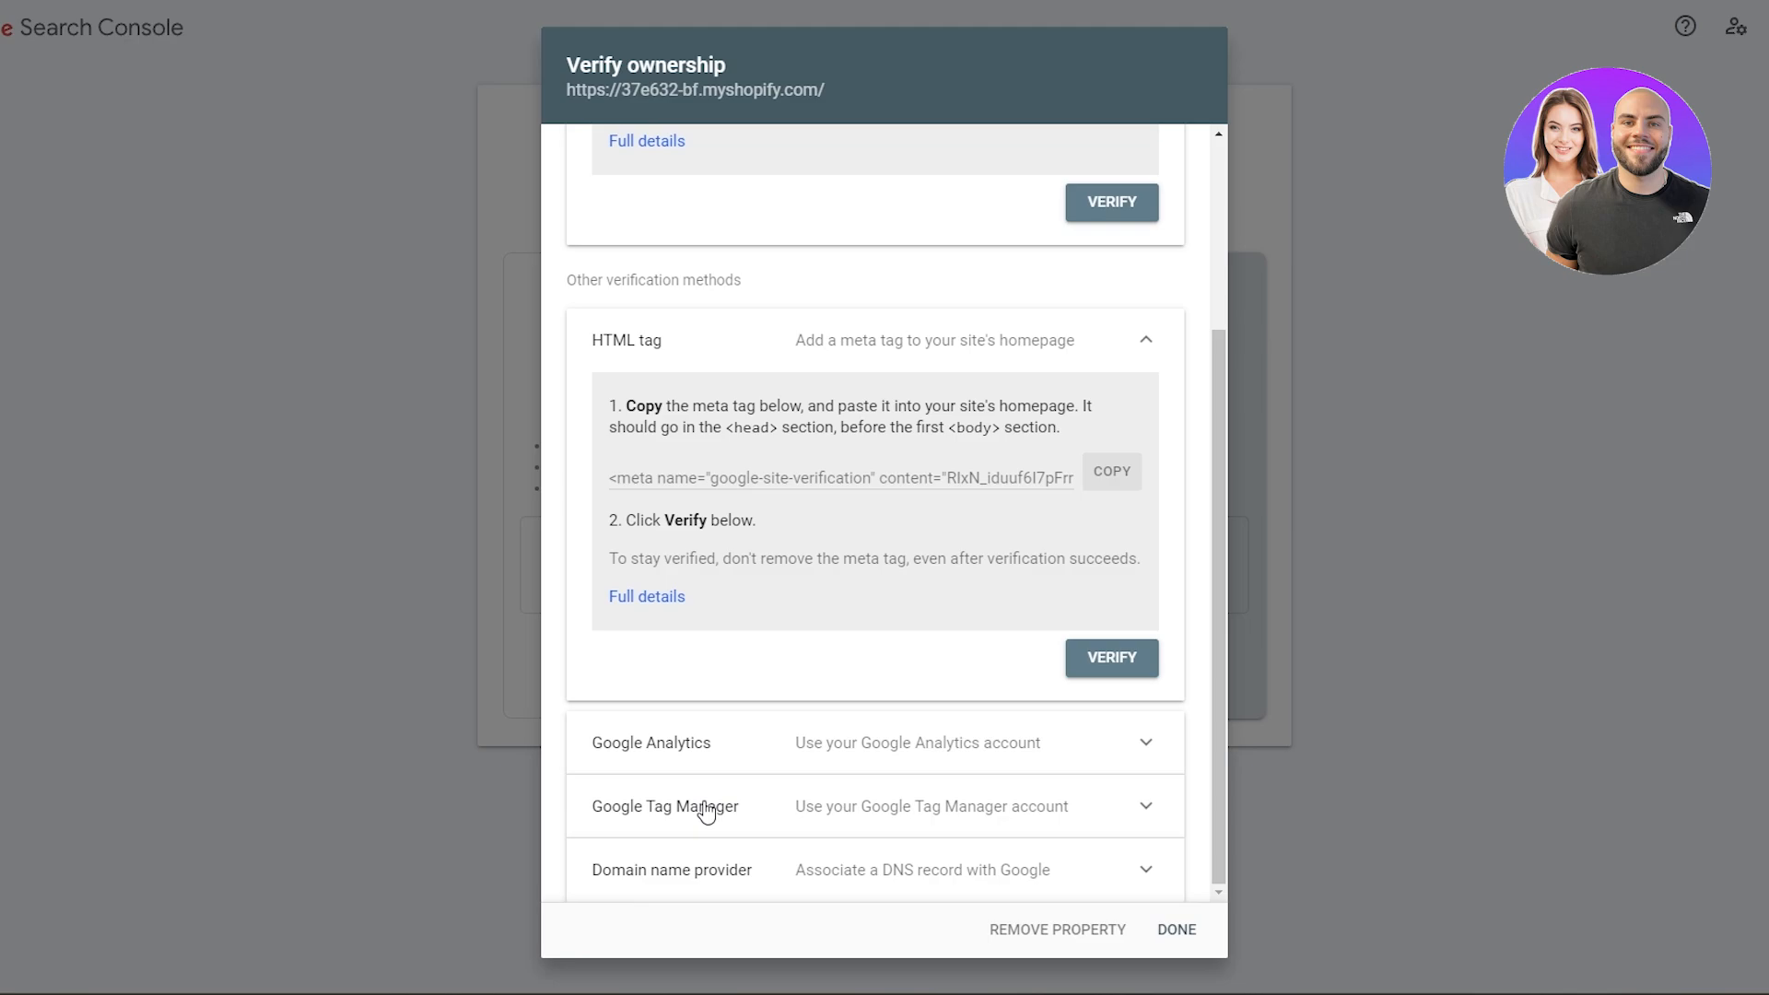
scroll(780, 822, up, 2)
scroll(779, 822, up, 2)
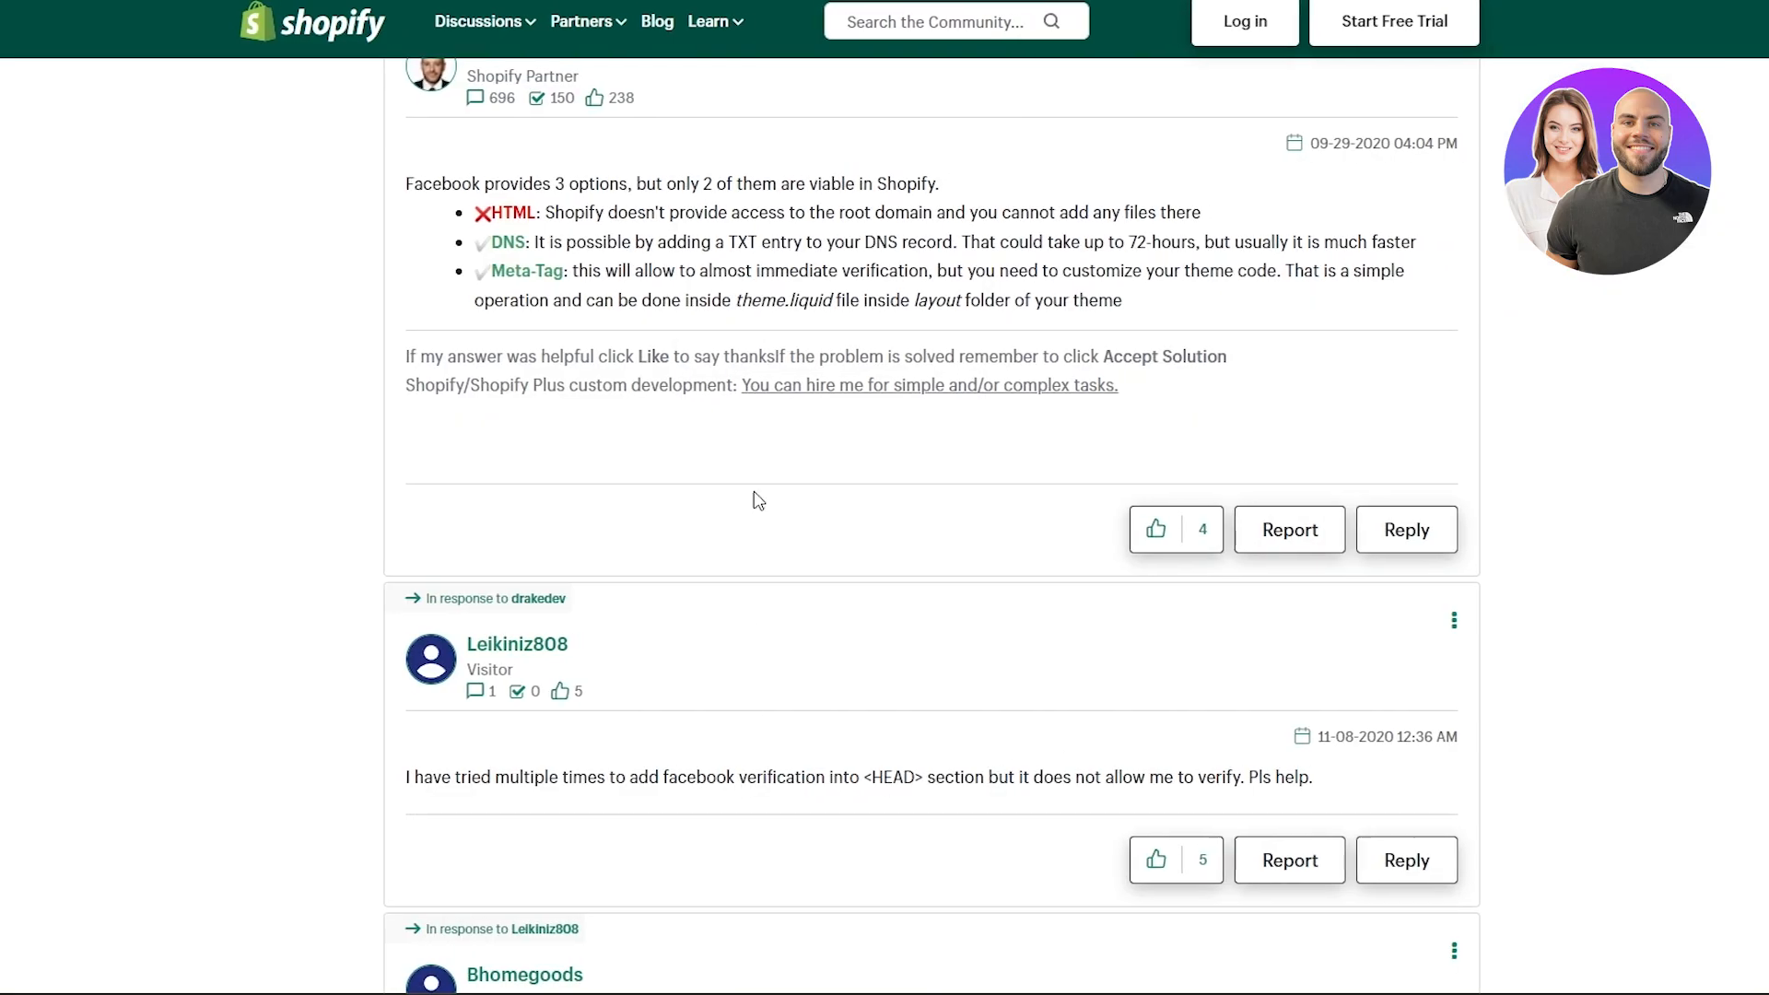
- Read the Shopify Community reply on whether HTML, DNS and Meta-Tag verification are viable in Shopify
drag(350, 398, 691, 395)
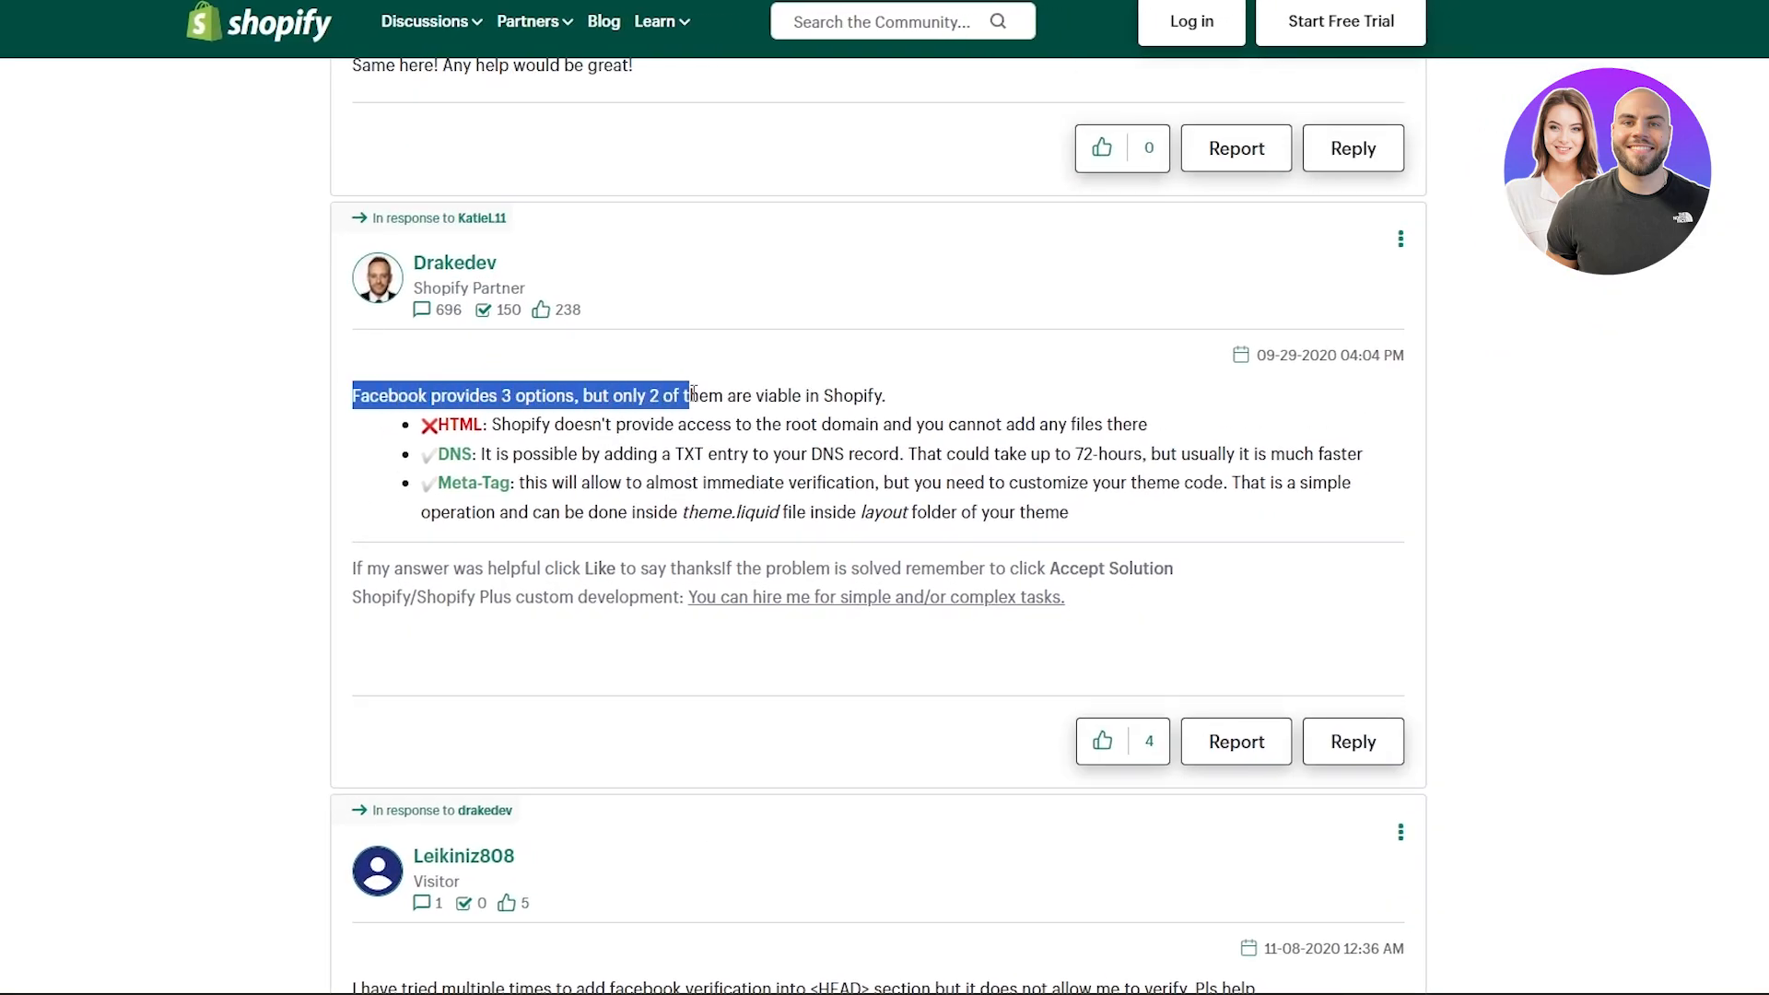
click(596, 398)
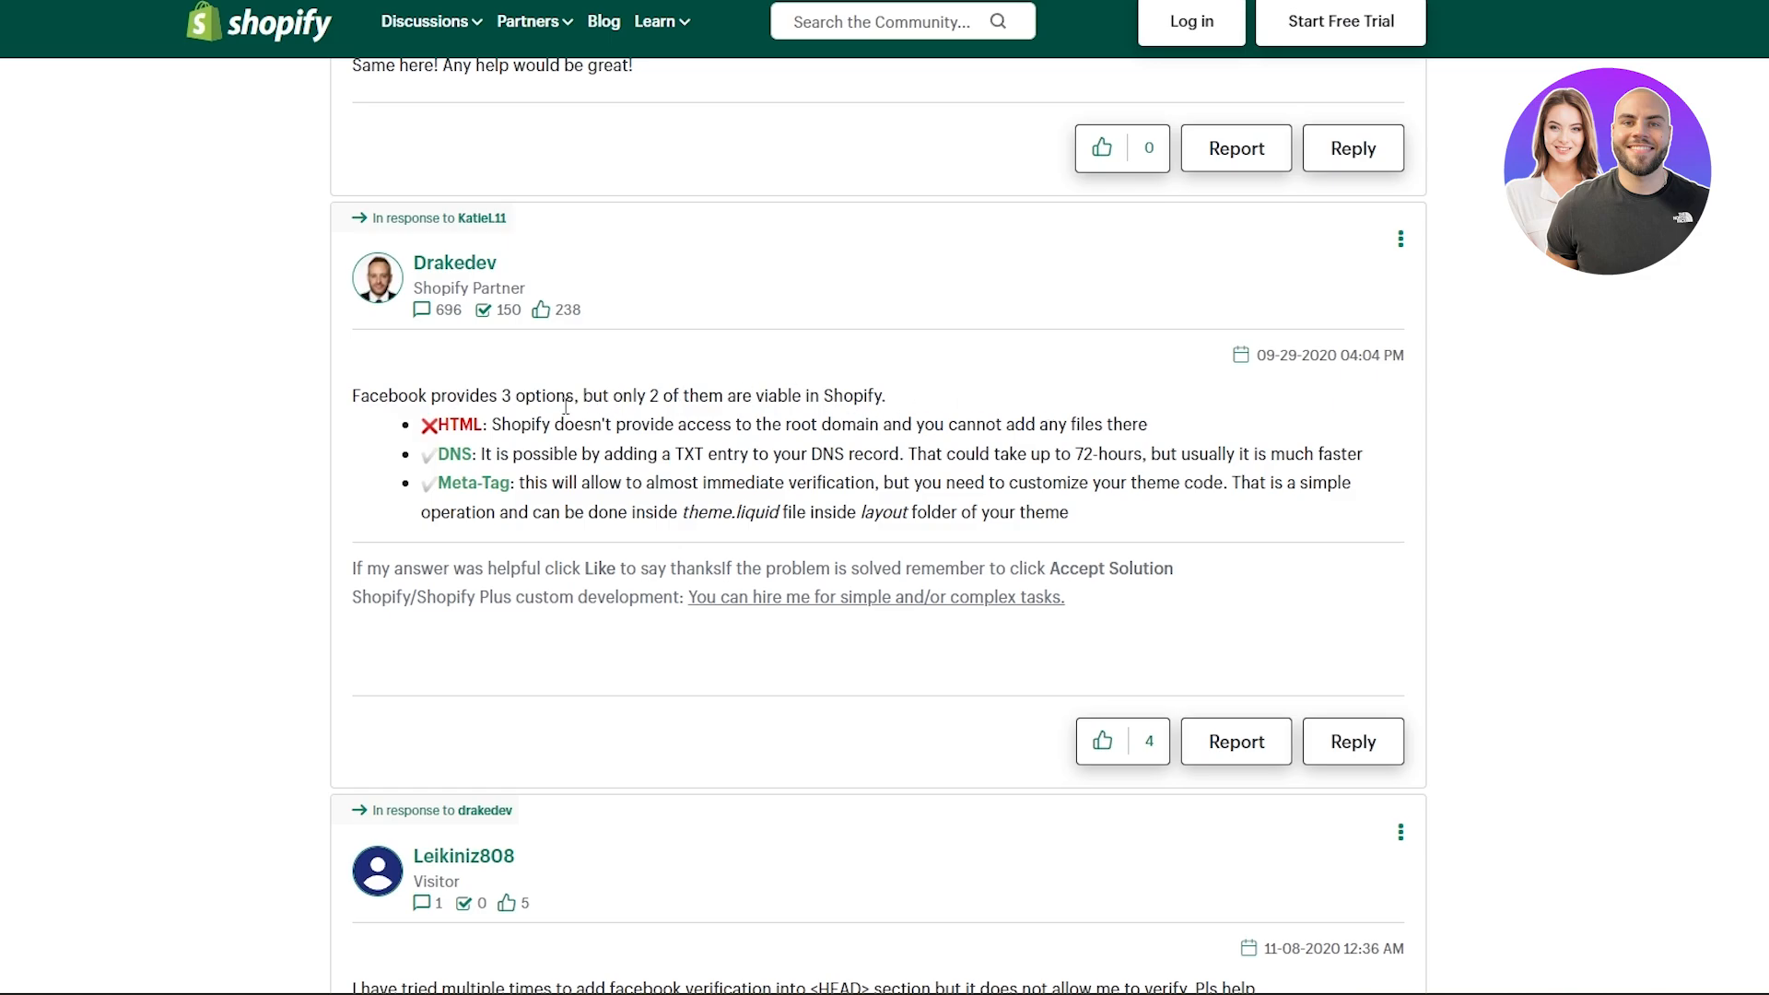
drag(500, 425, 1123, 424)
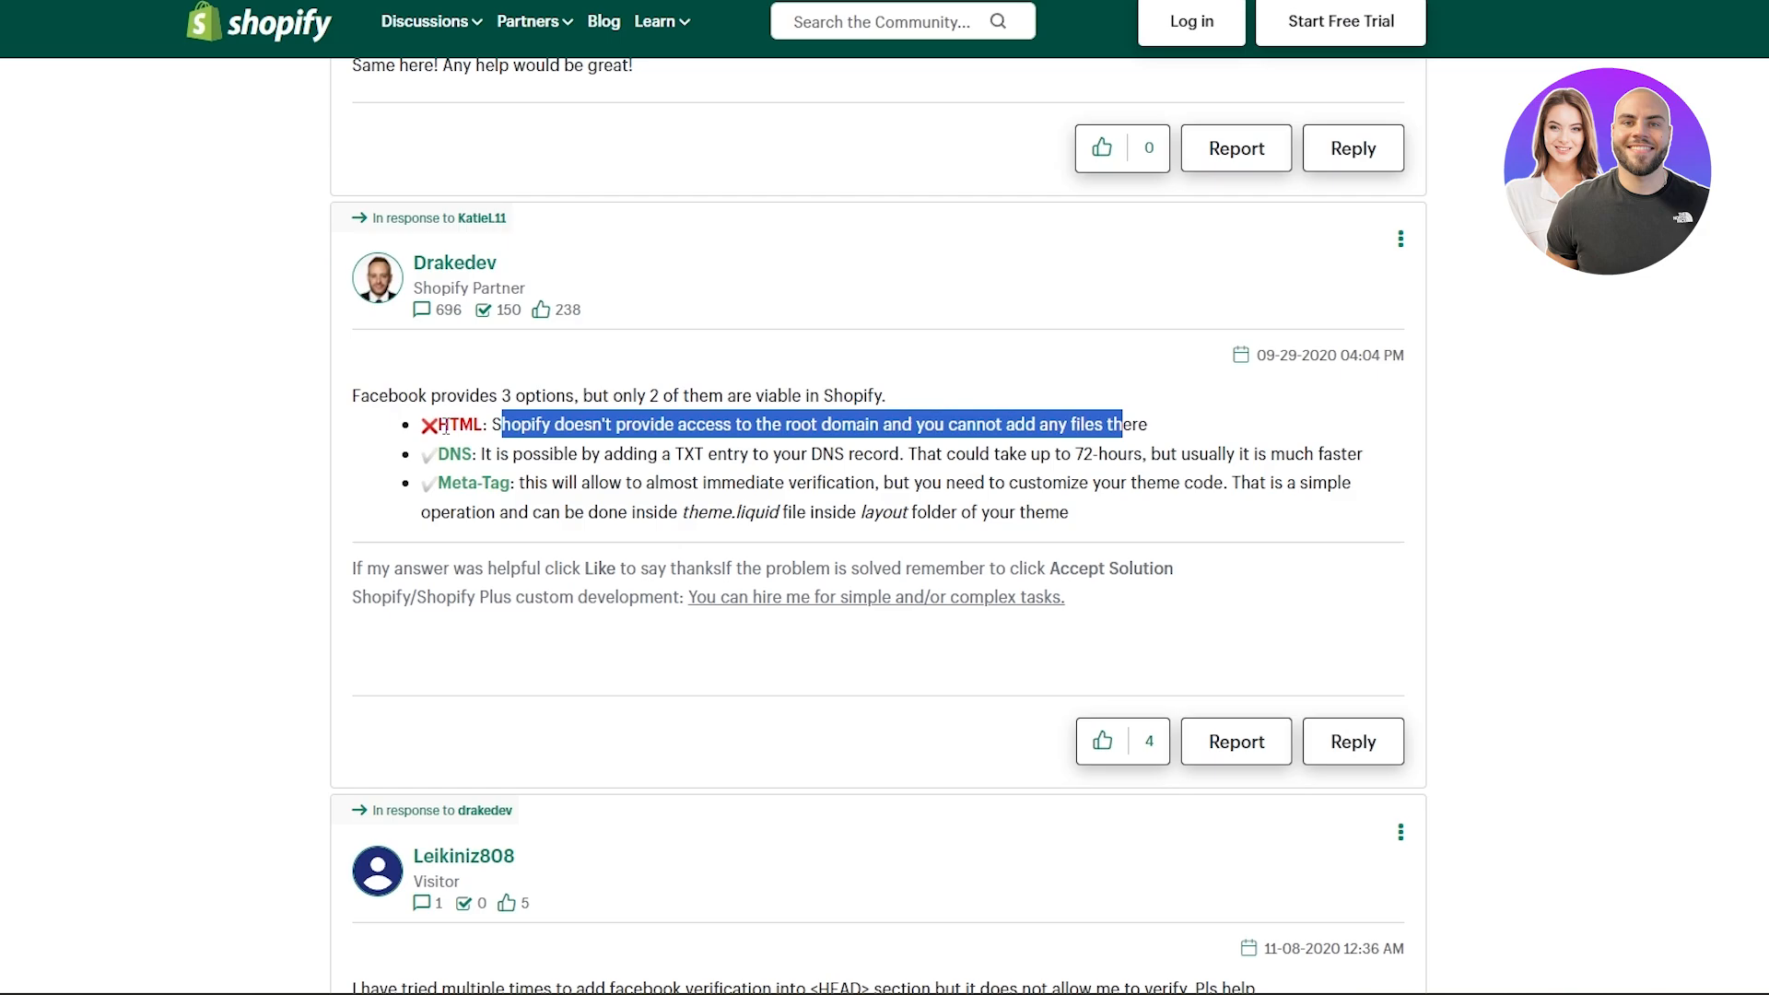
drag(445, 425, 586, 425)
drag(439, 483, 1297, 518)
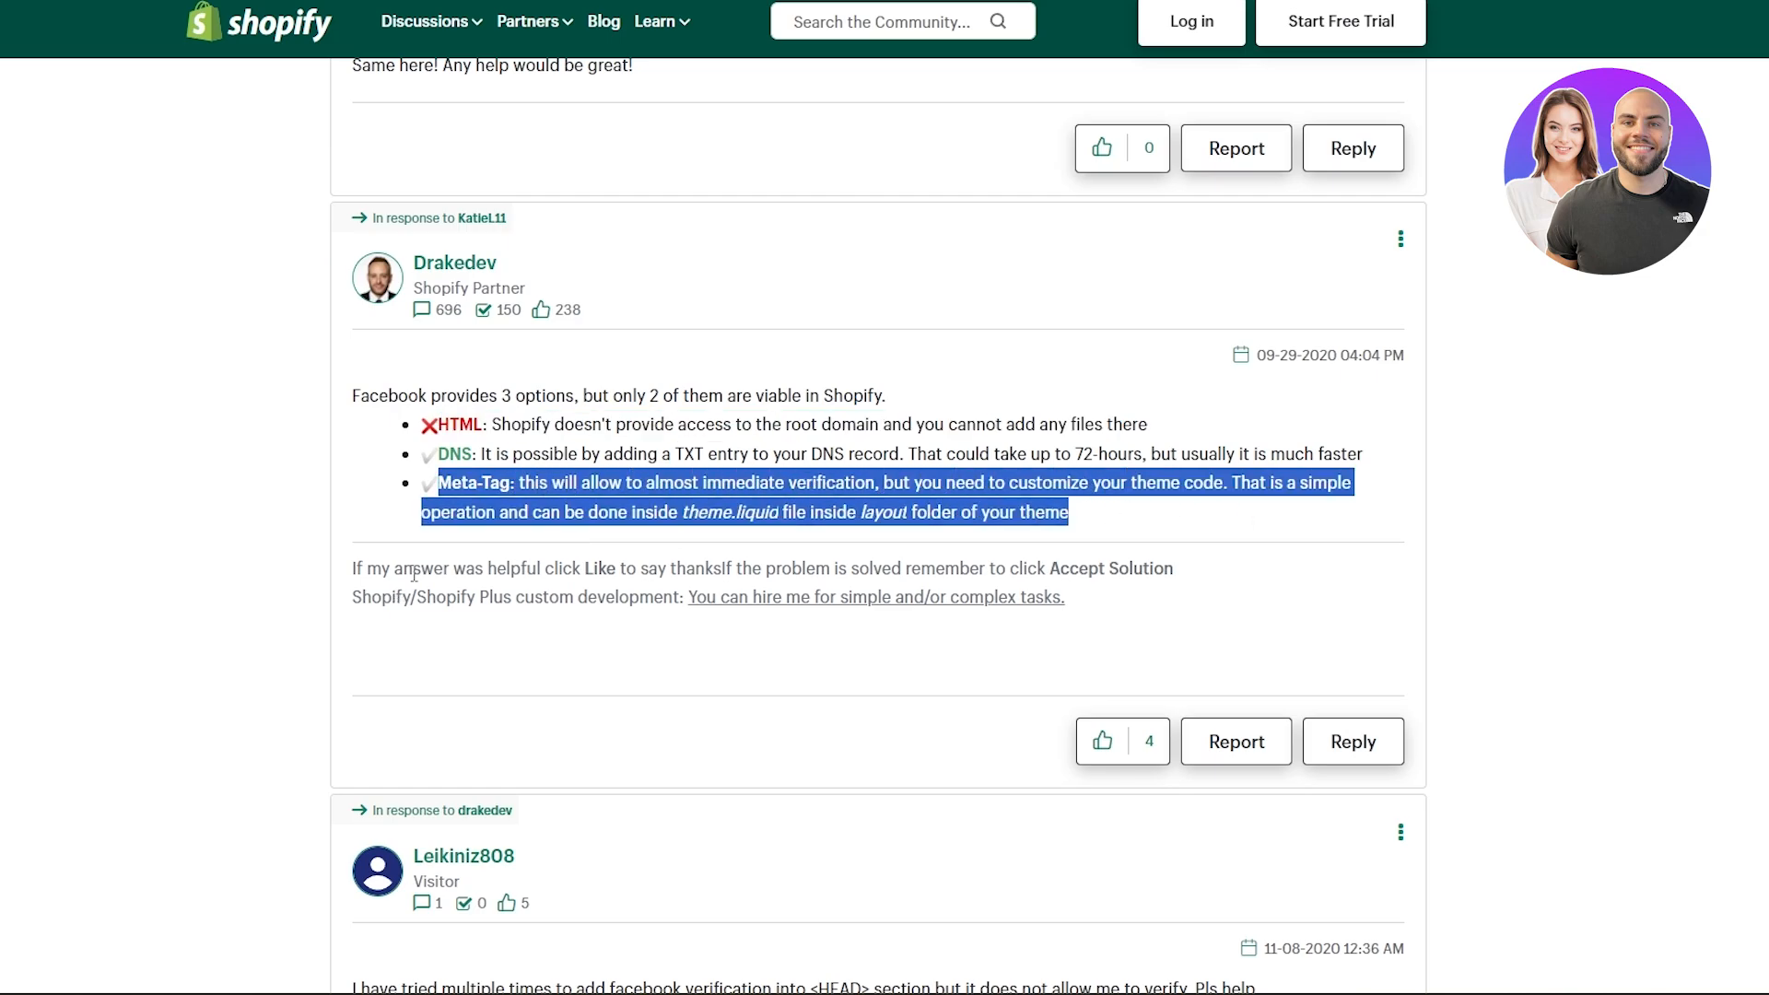
drag(368, 397, 424, 384)
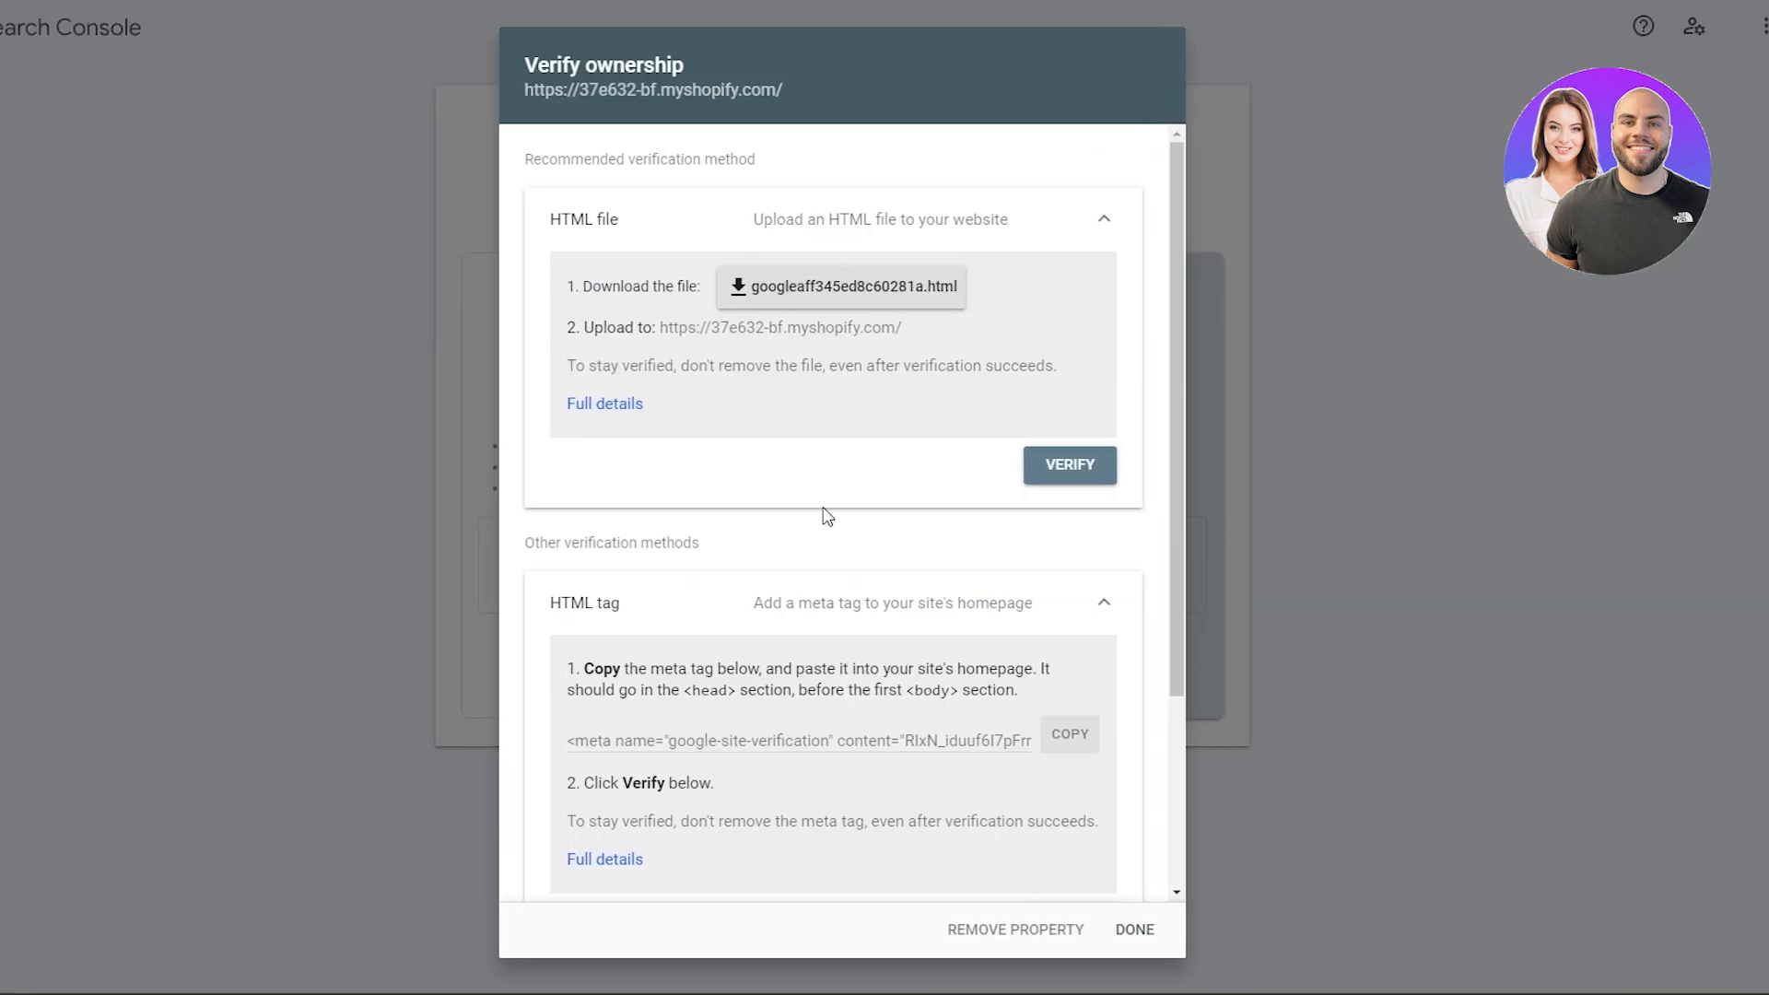
- Back in Google Search Console, copy the site verification meta tag from the HTML tag method
scroll(825, 513, down, 3)
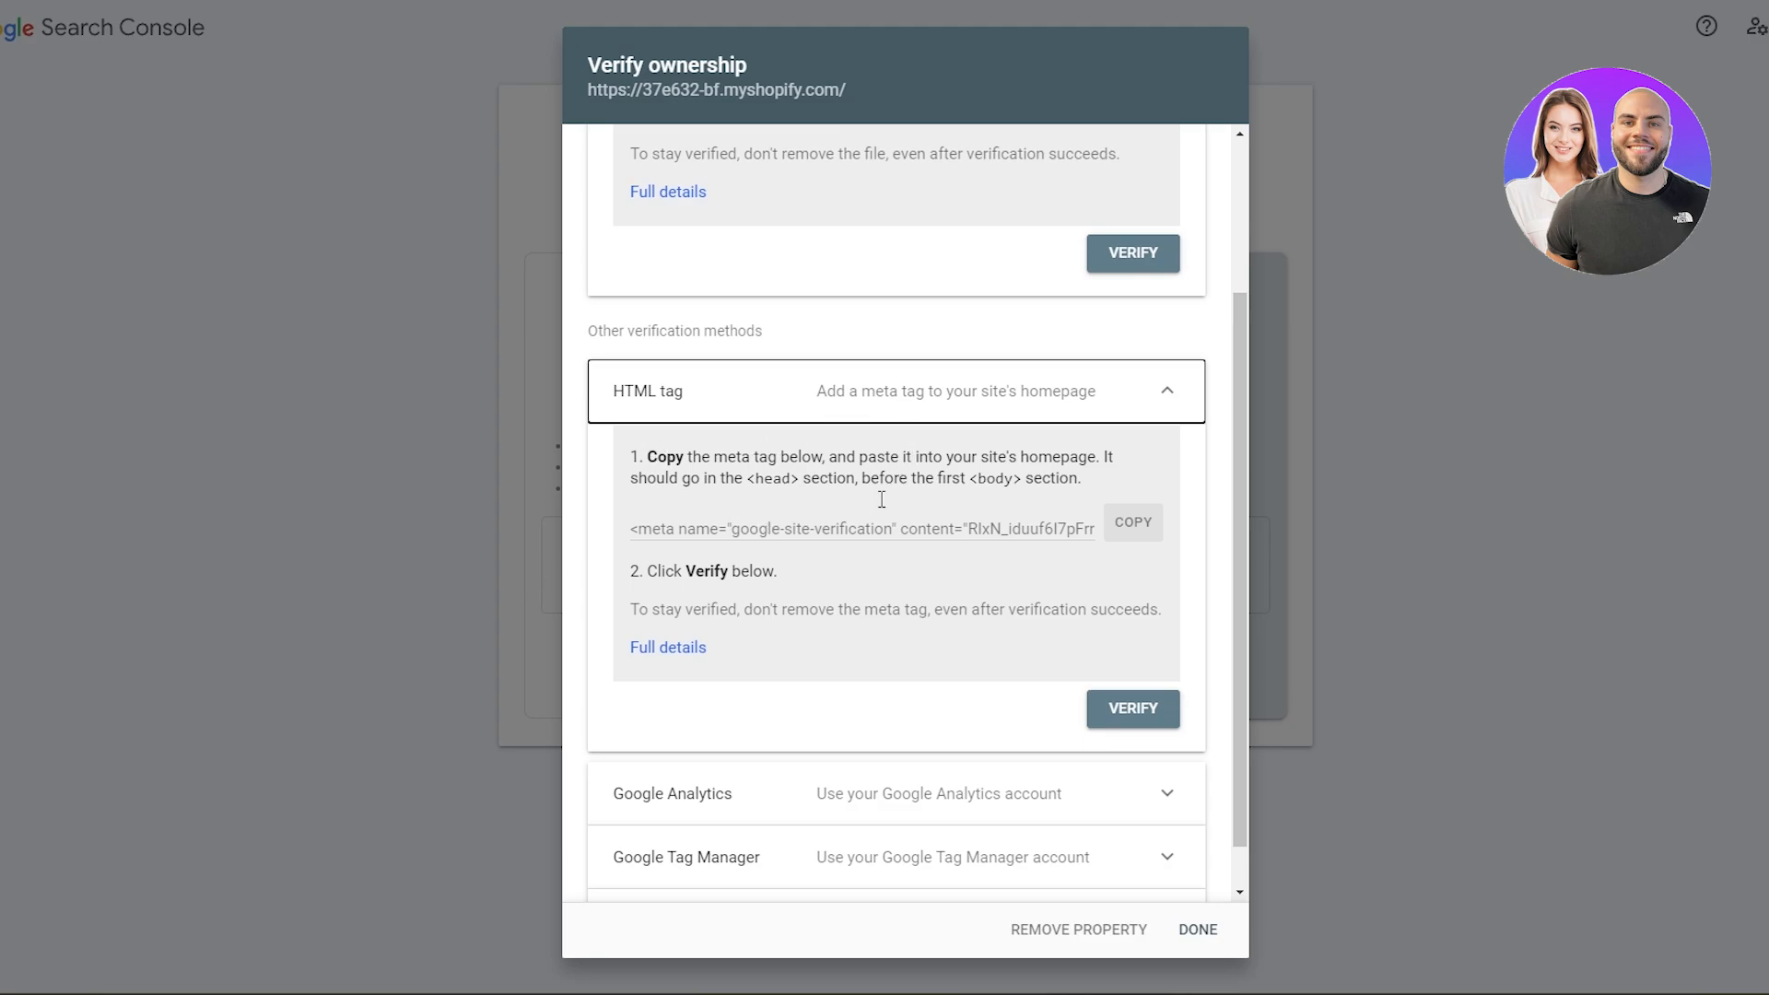
click(1145, 527)
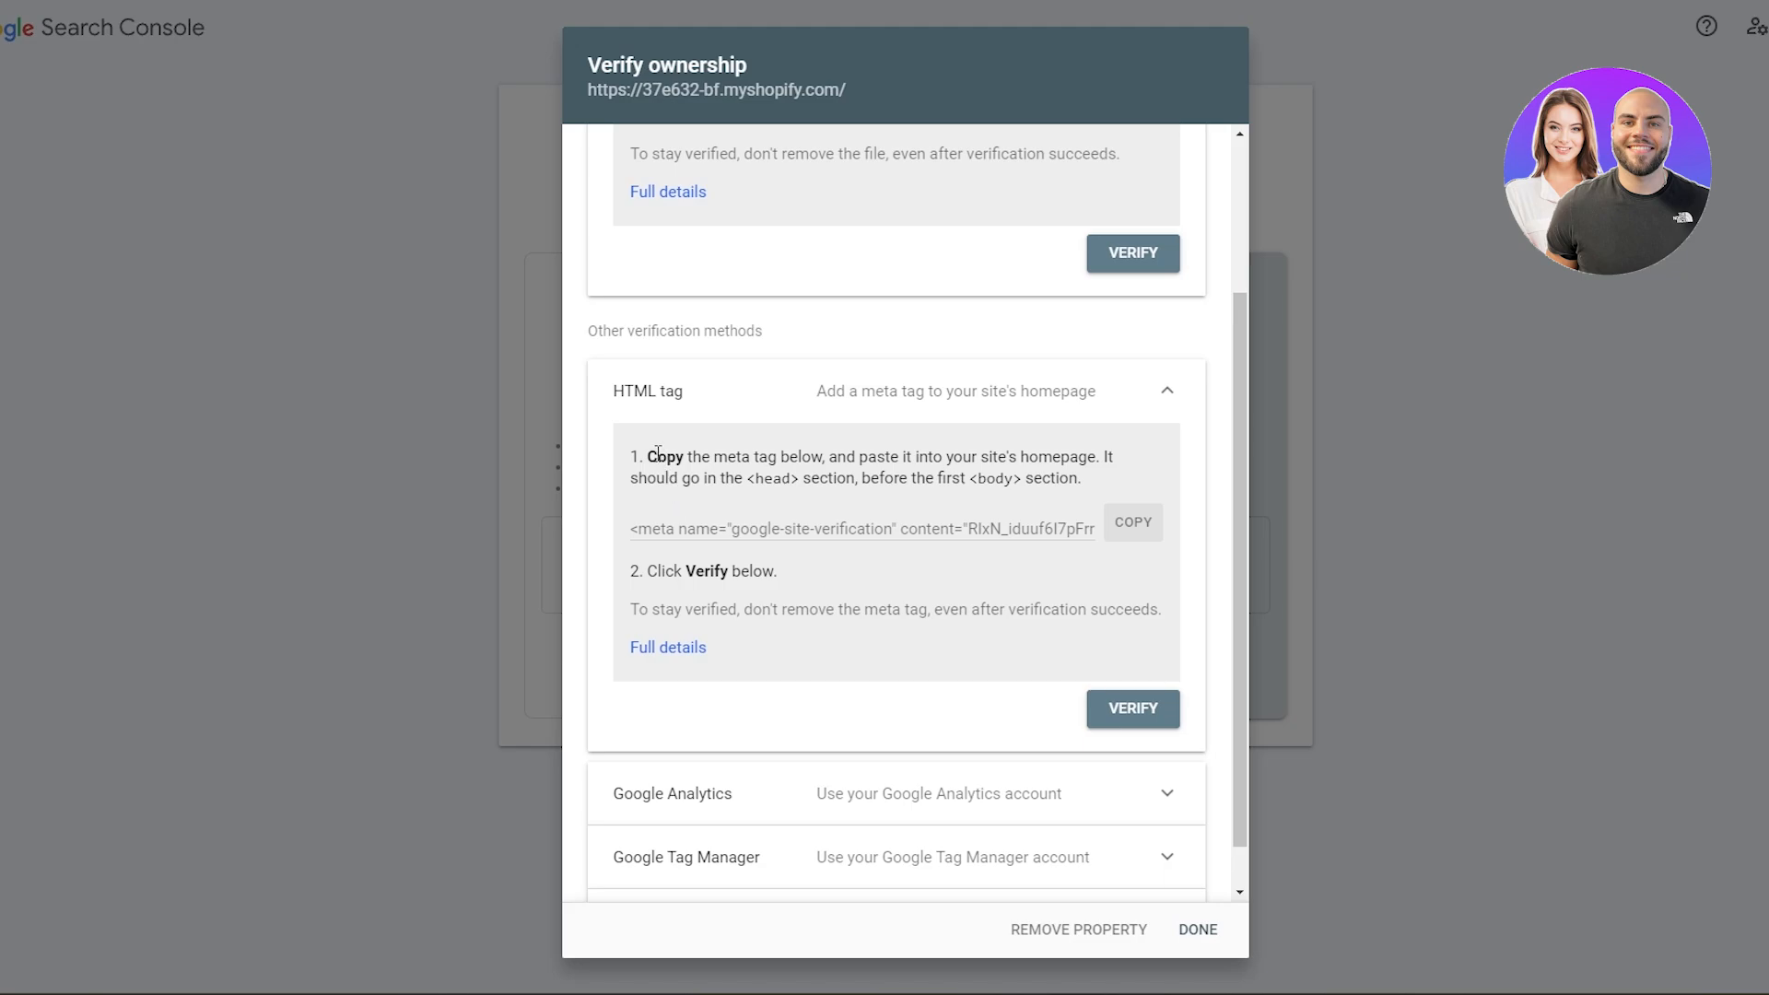
drag(649, 454, 821, 483)
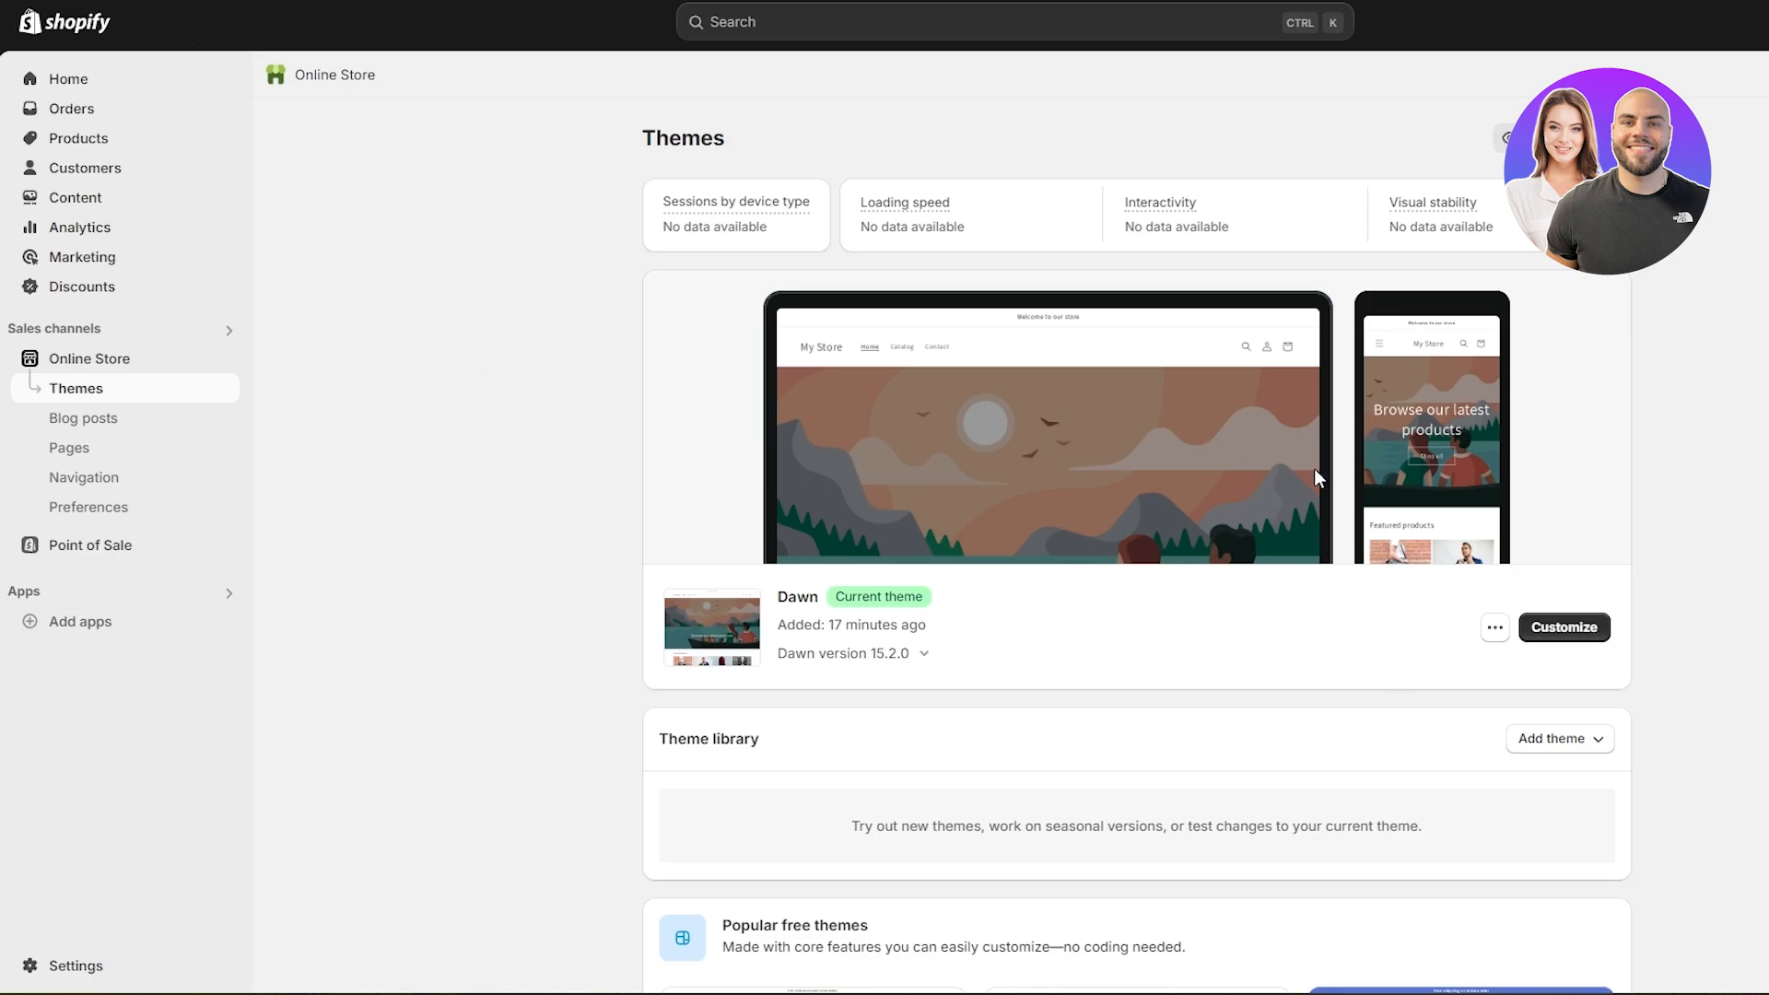
- In the Shopify admin, duplicate the current Dawn theme as a backup copy in the theme library
scroll(1594, 645, down, 3)
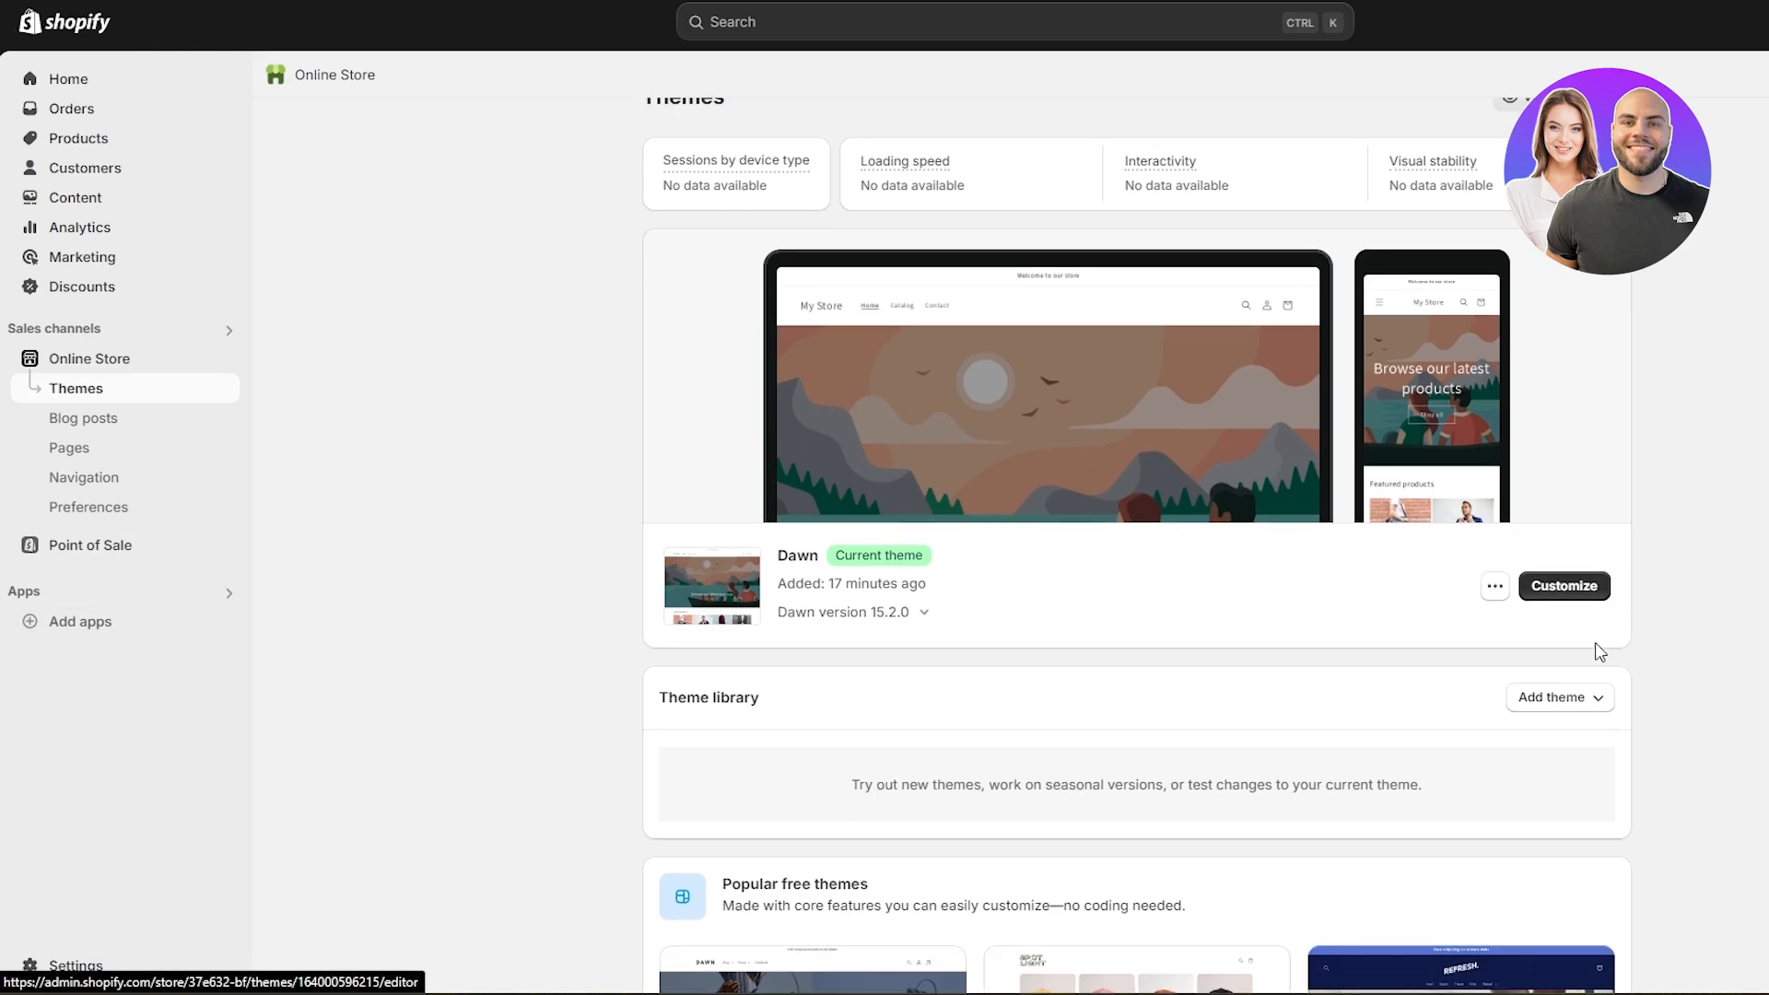
click(1494, 416)
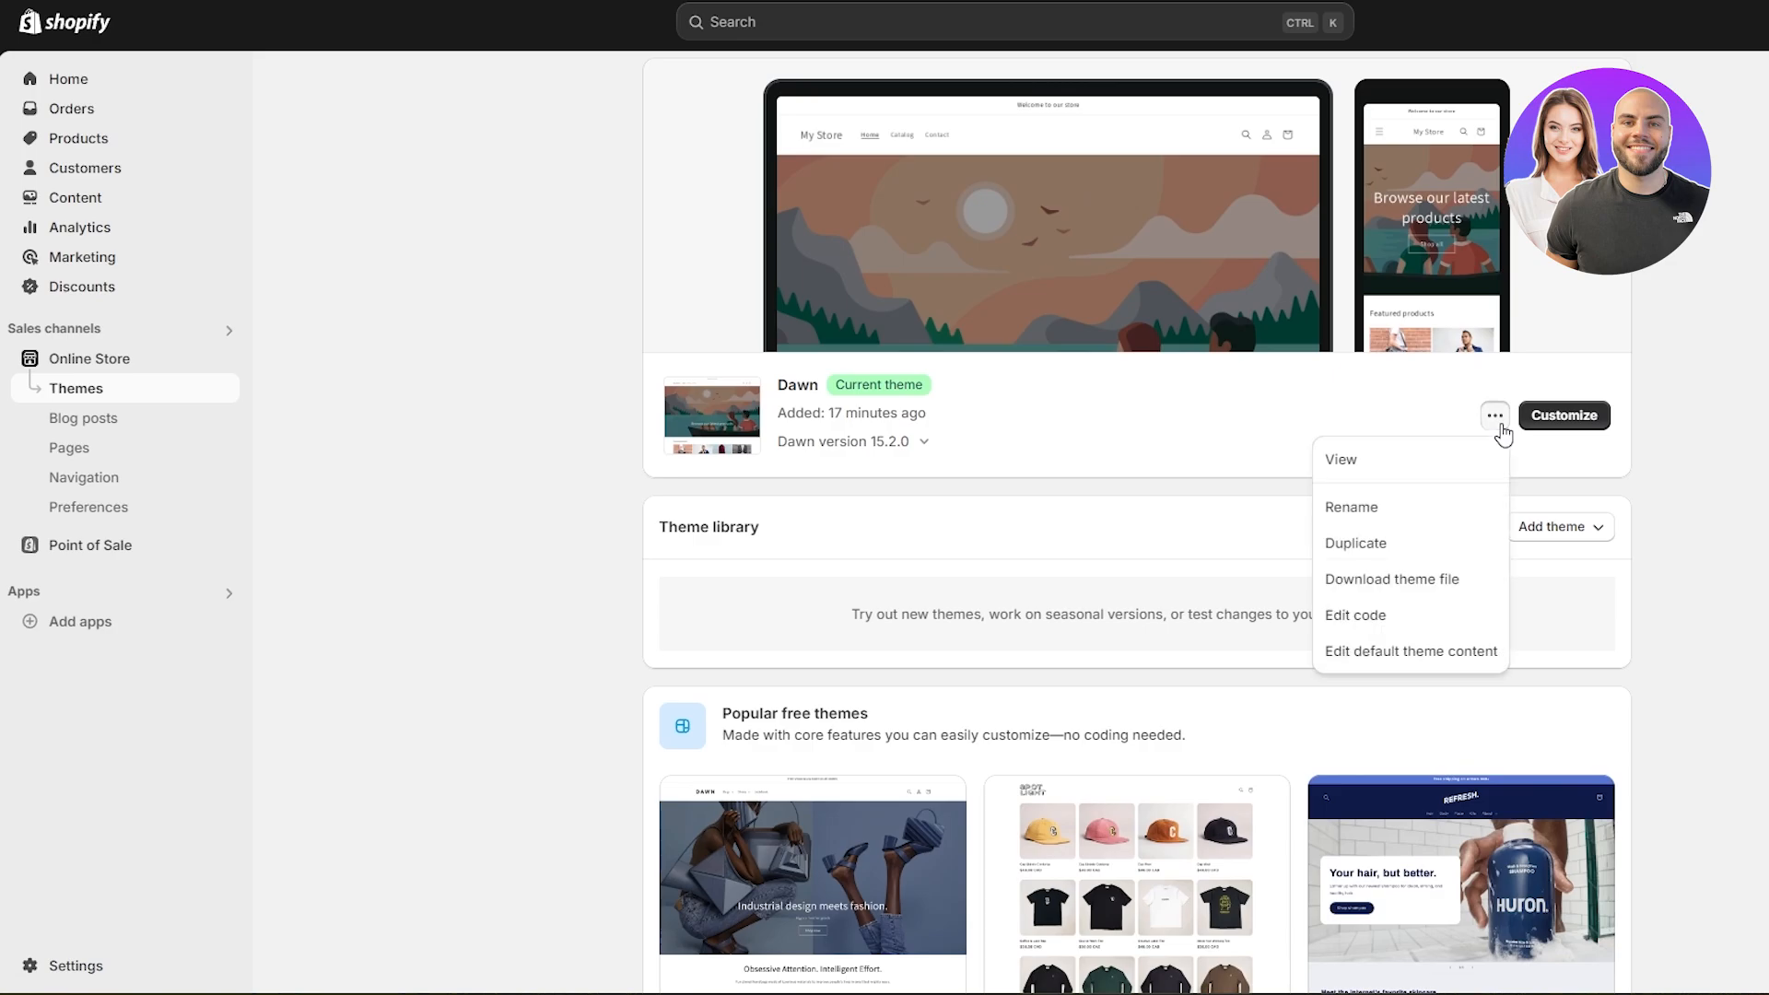
click(1383, 552)
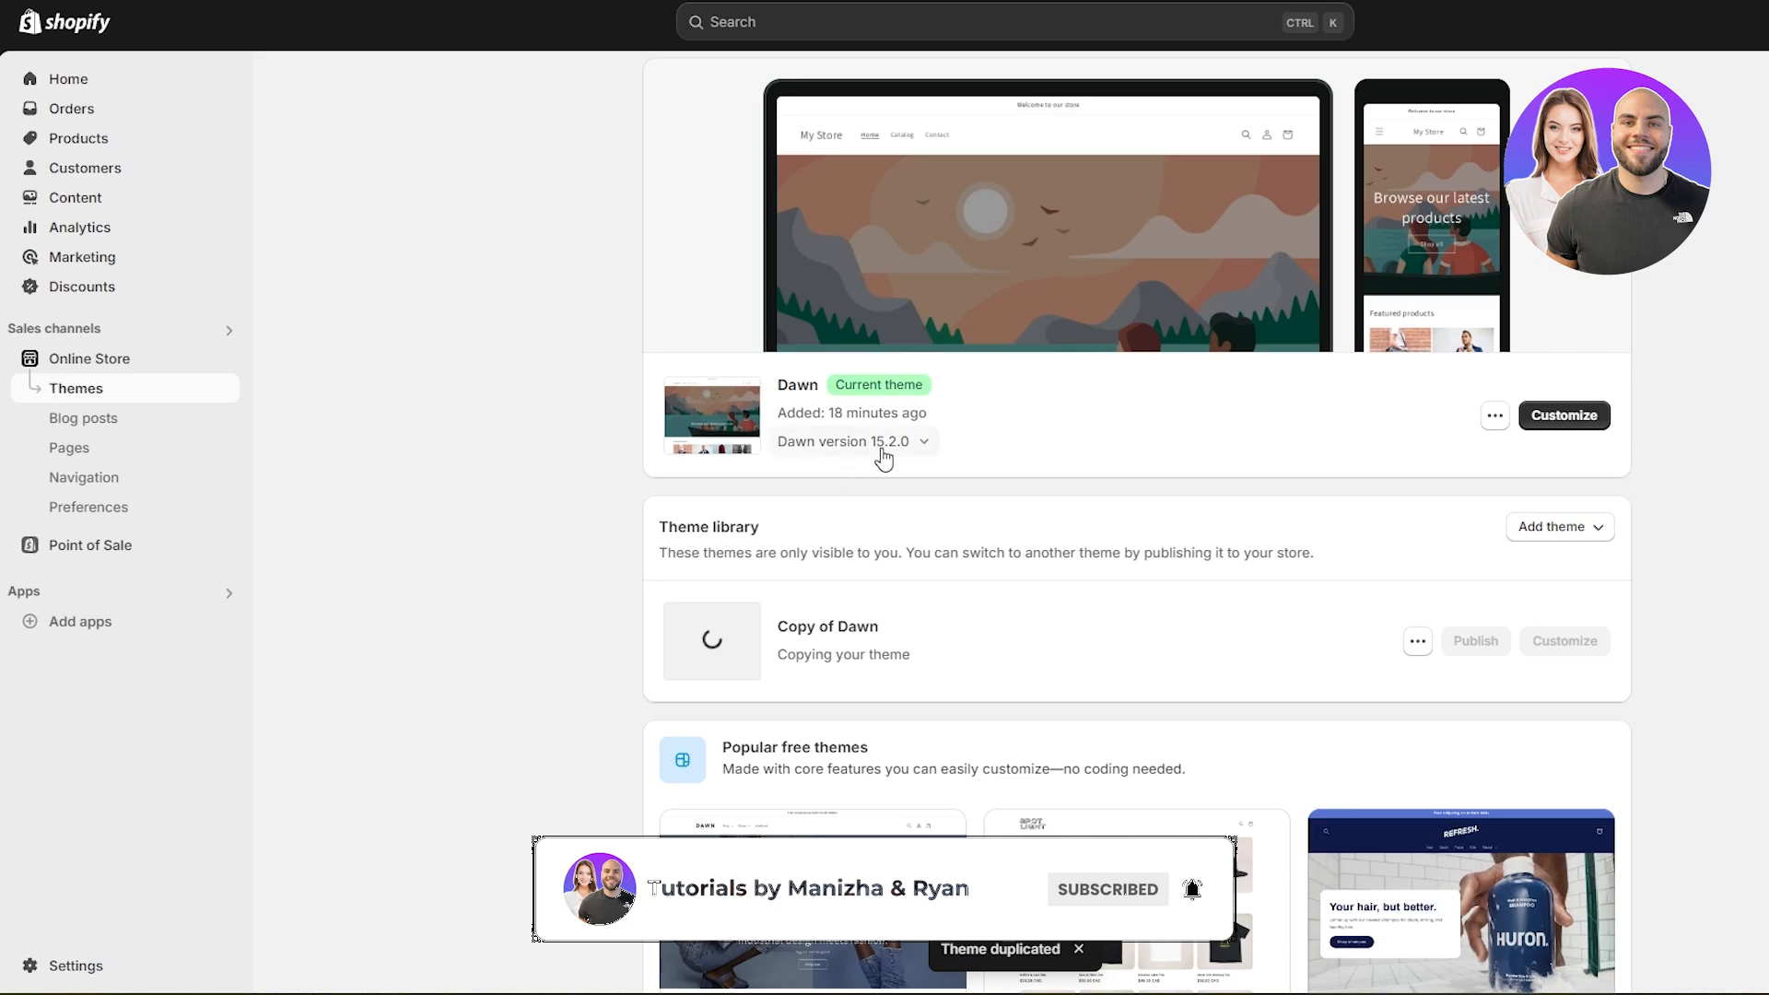
scroll(1456, 636, up, 1)
scroll(1508, 755, down, 1)
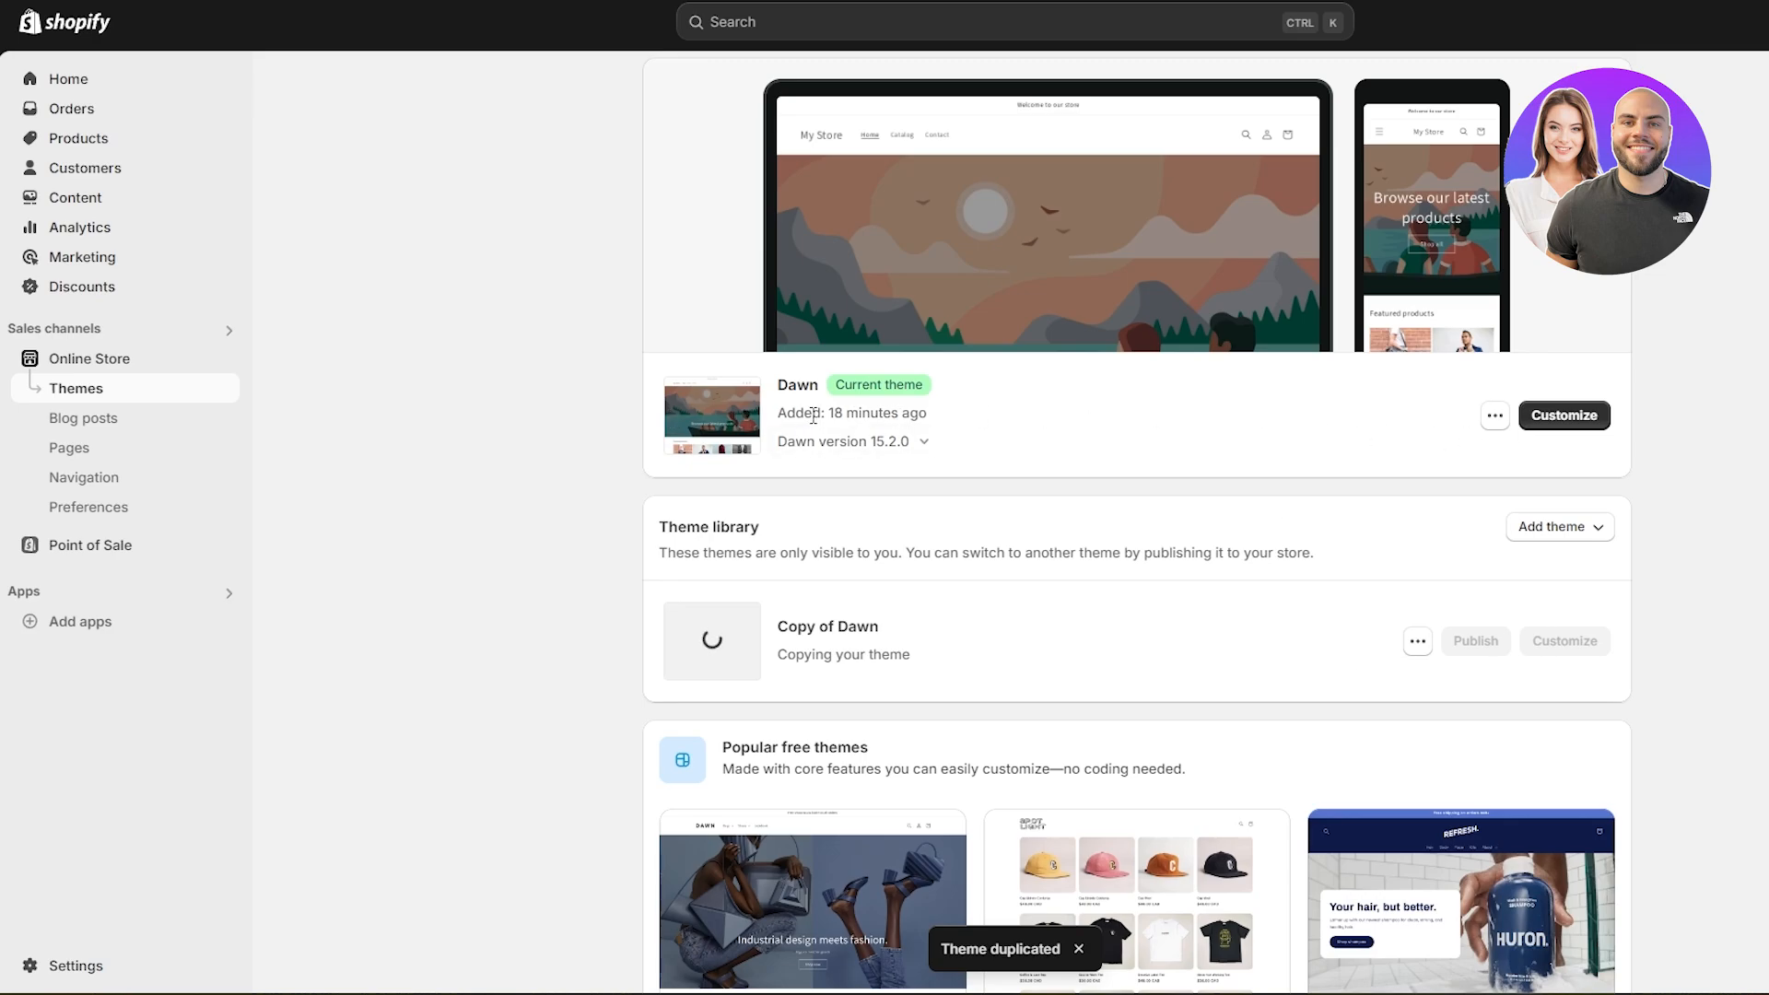
scroll(967, 382, up, 1)
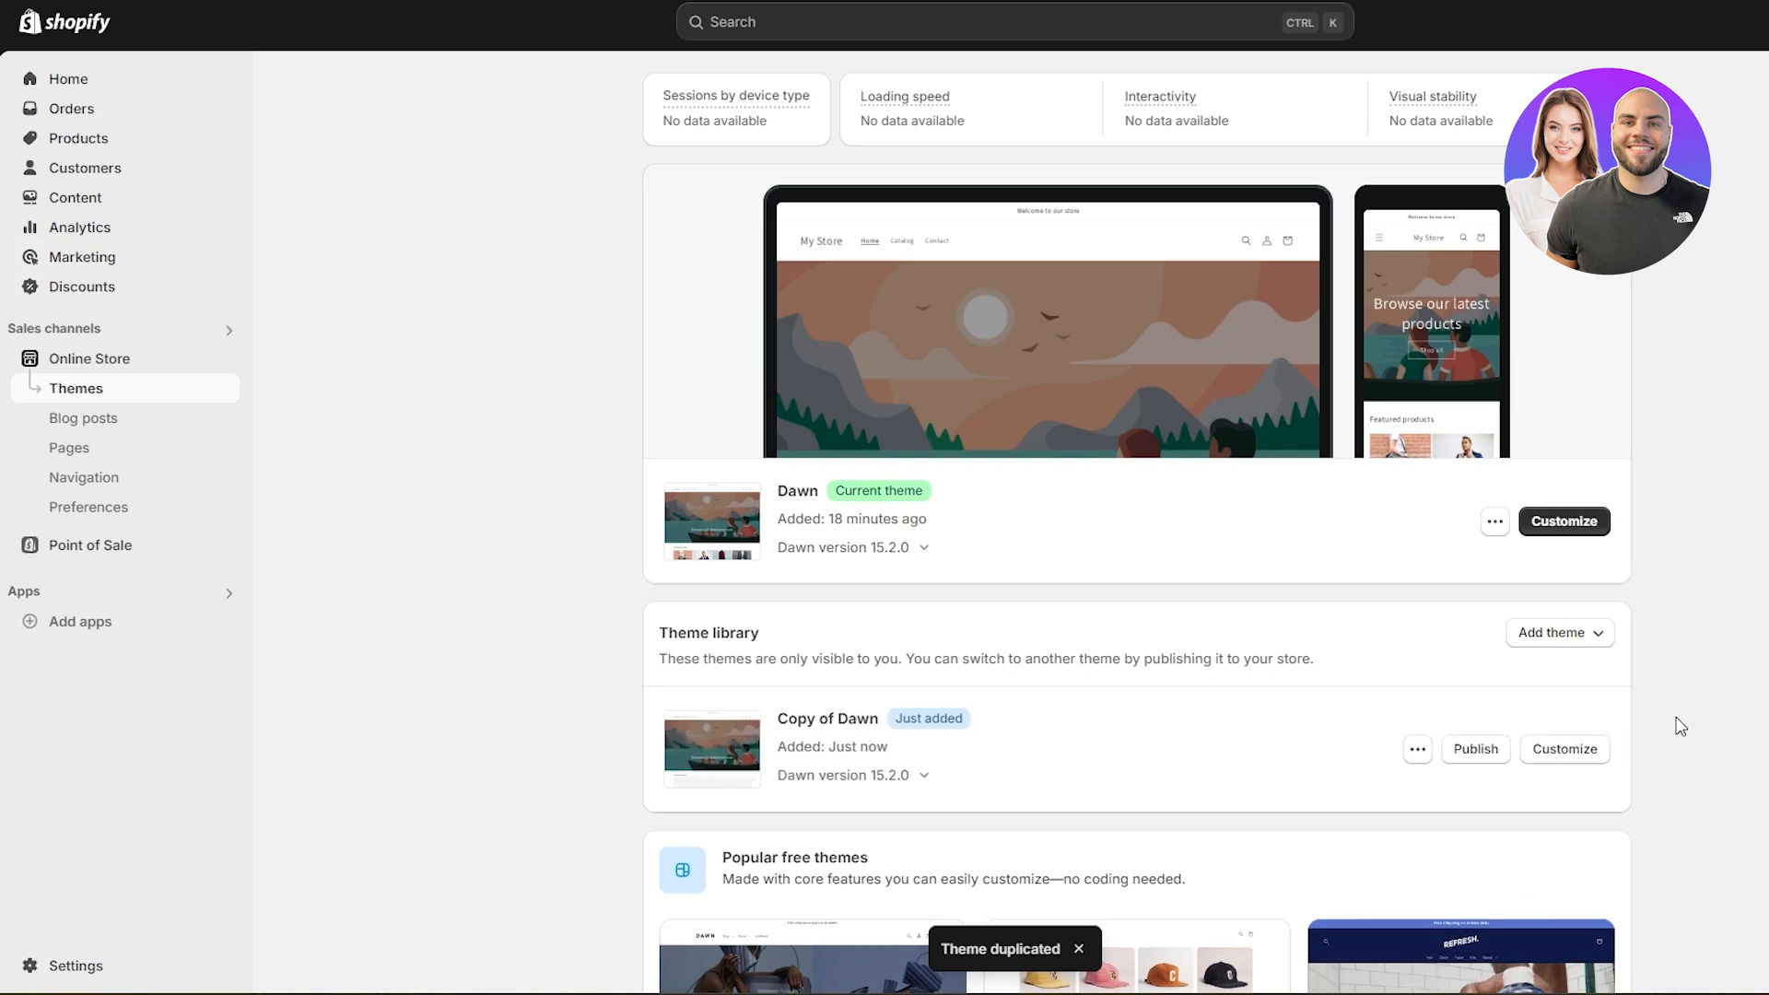
- Open the current Dawn theme's code and bring up the theme.liquid layout file for editing
click(1496, 525)
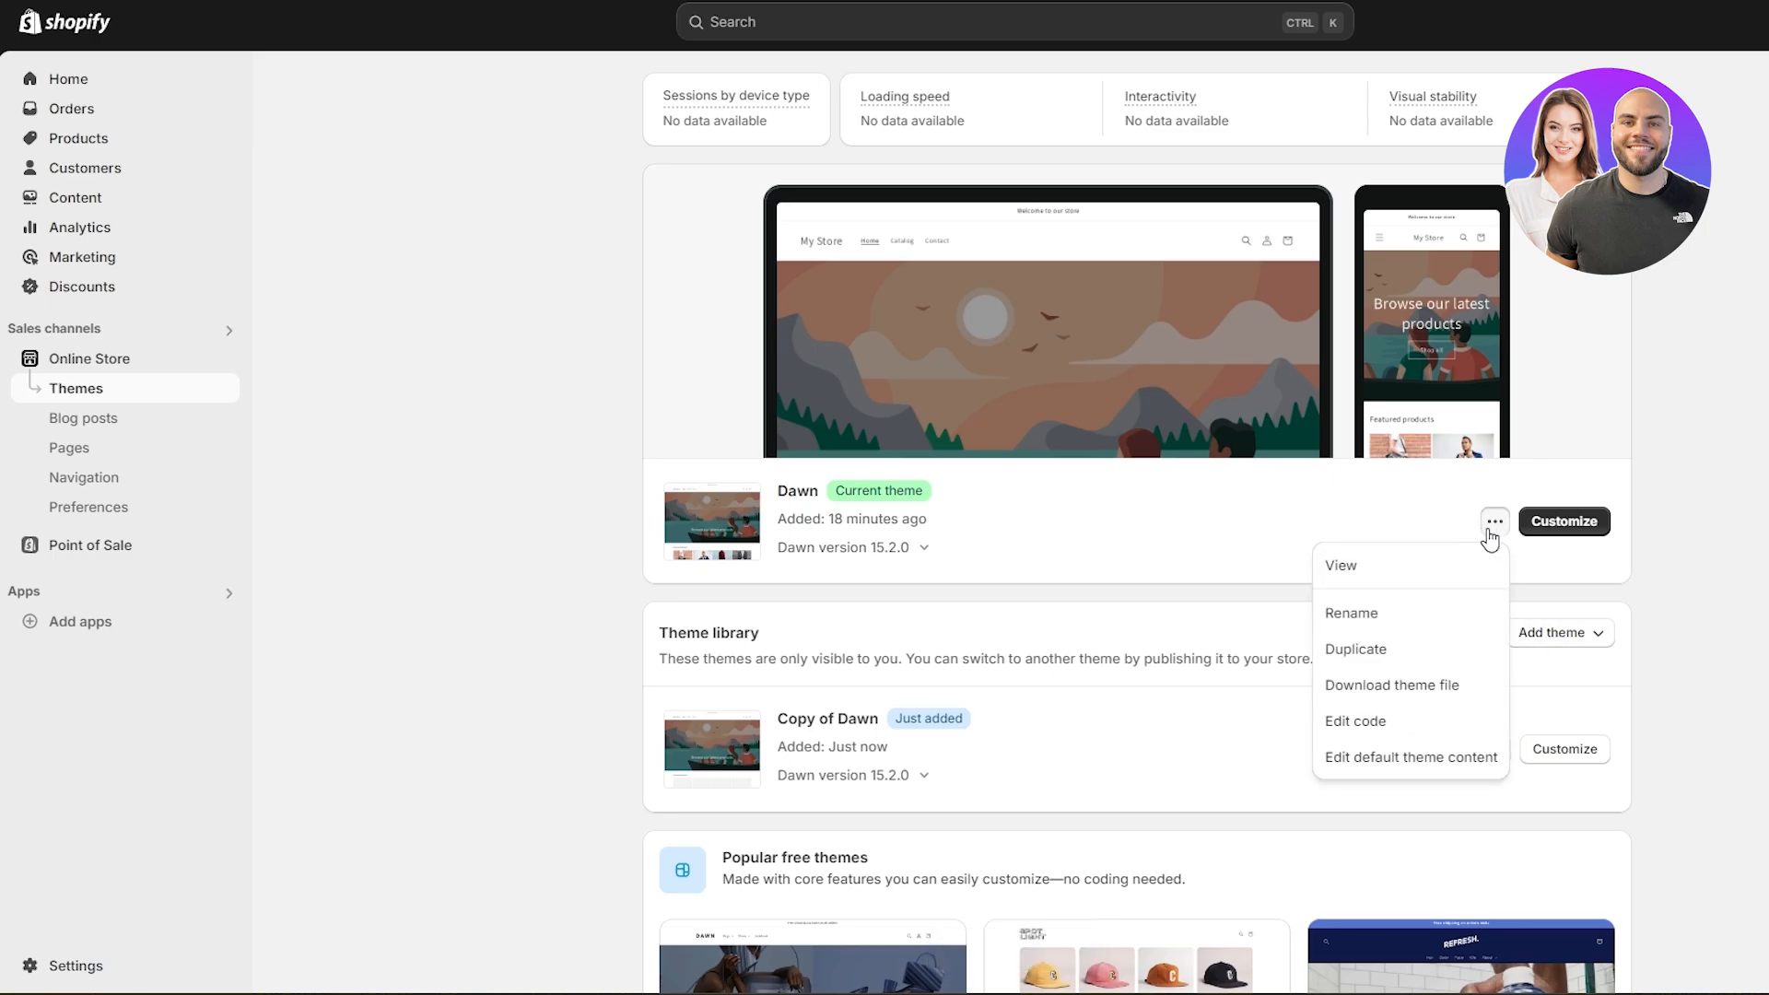
click(1406, 729)
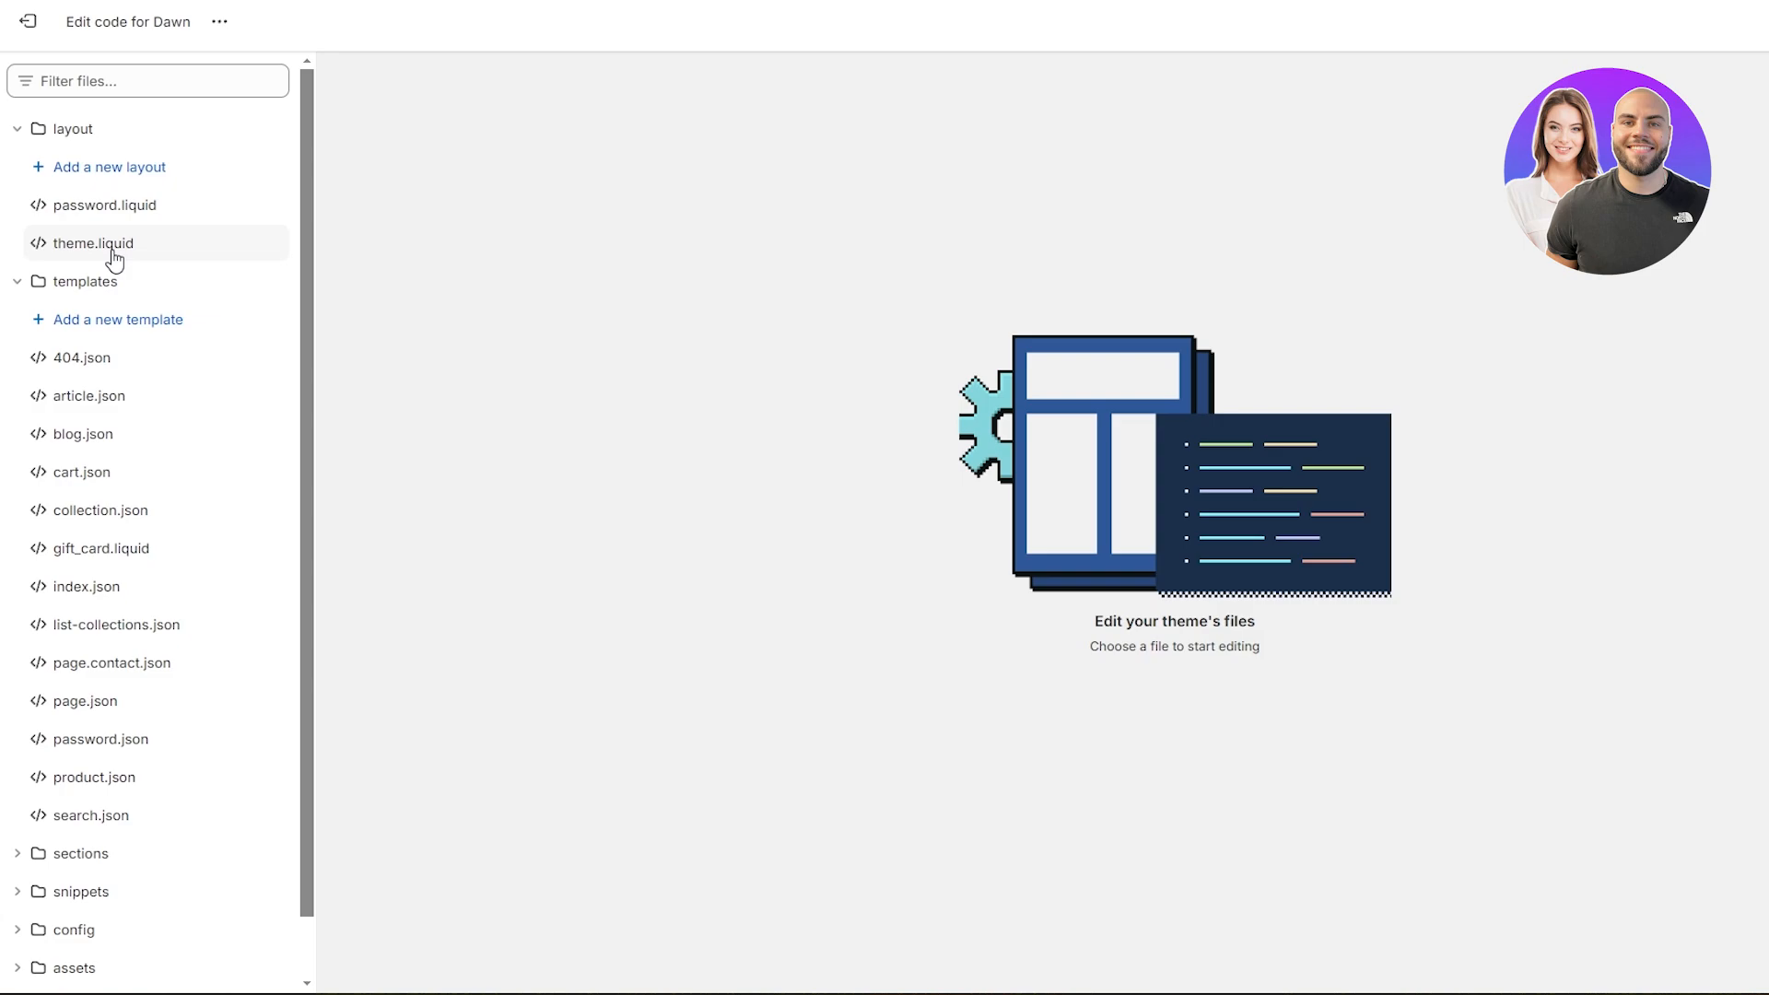
scroll(117, 257, down, 1)
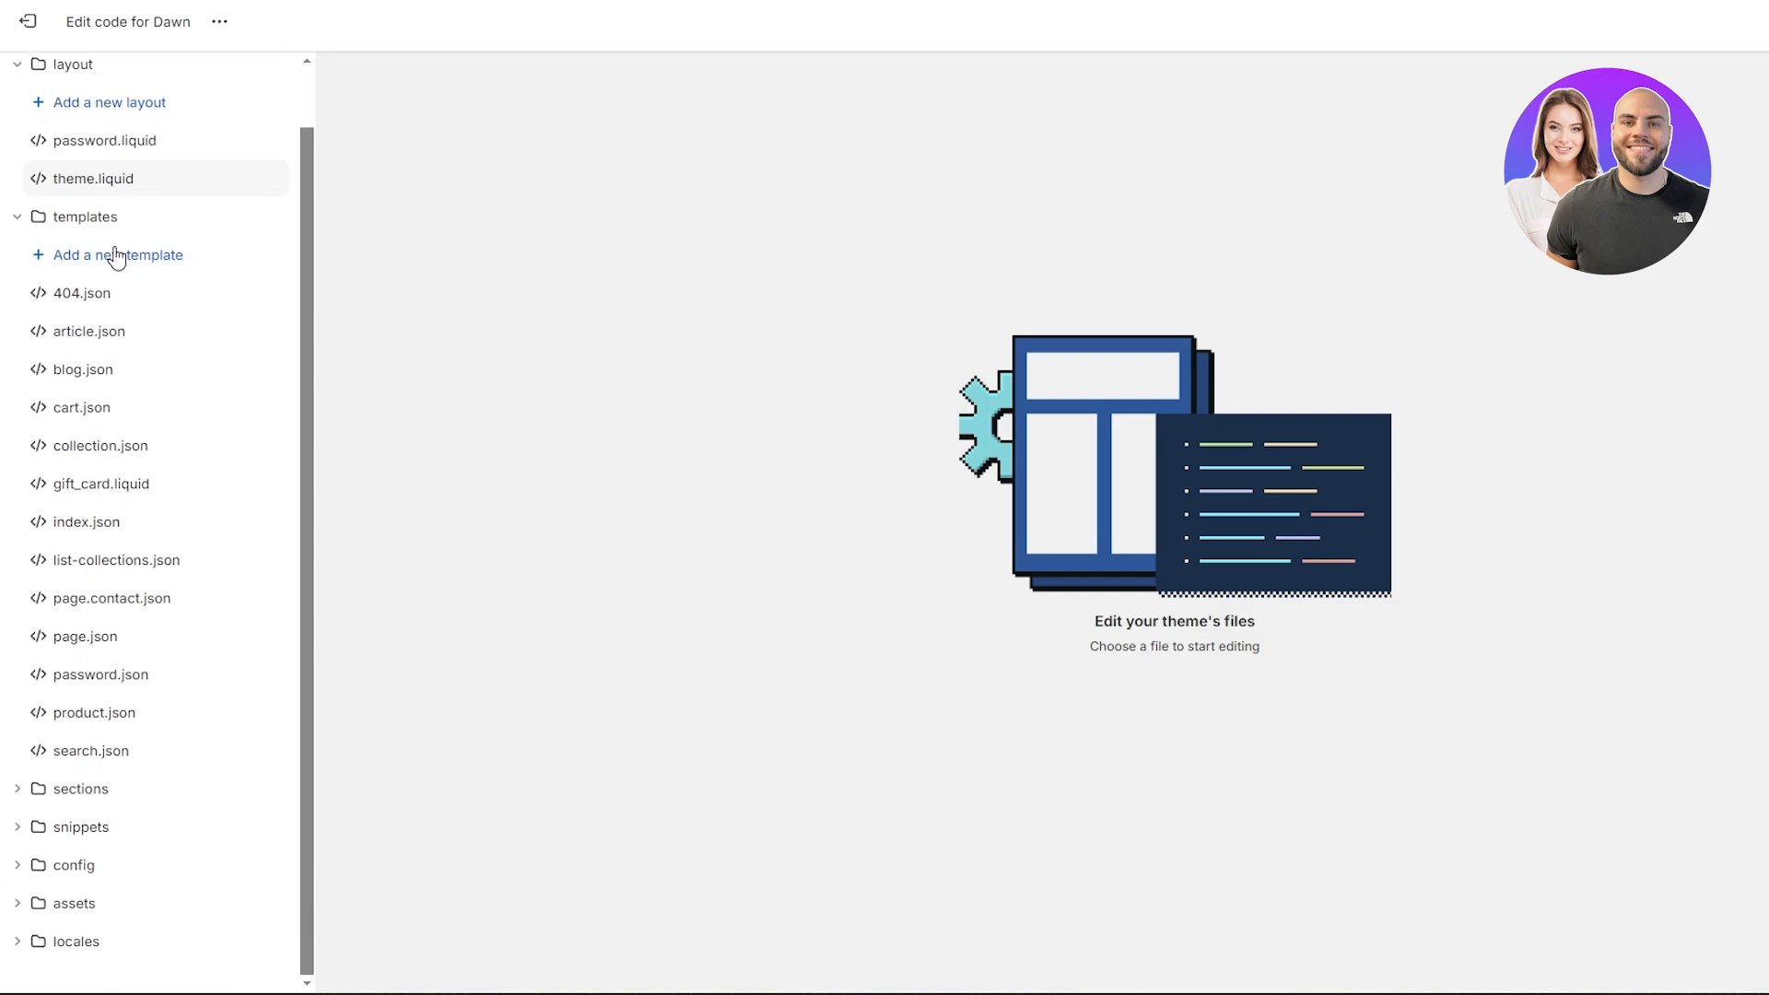
scroll(118, 255, up, 1)
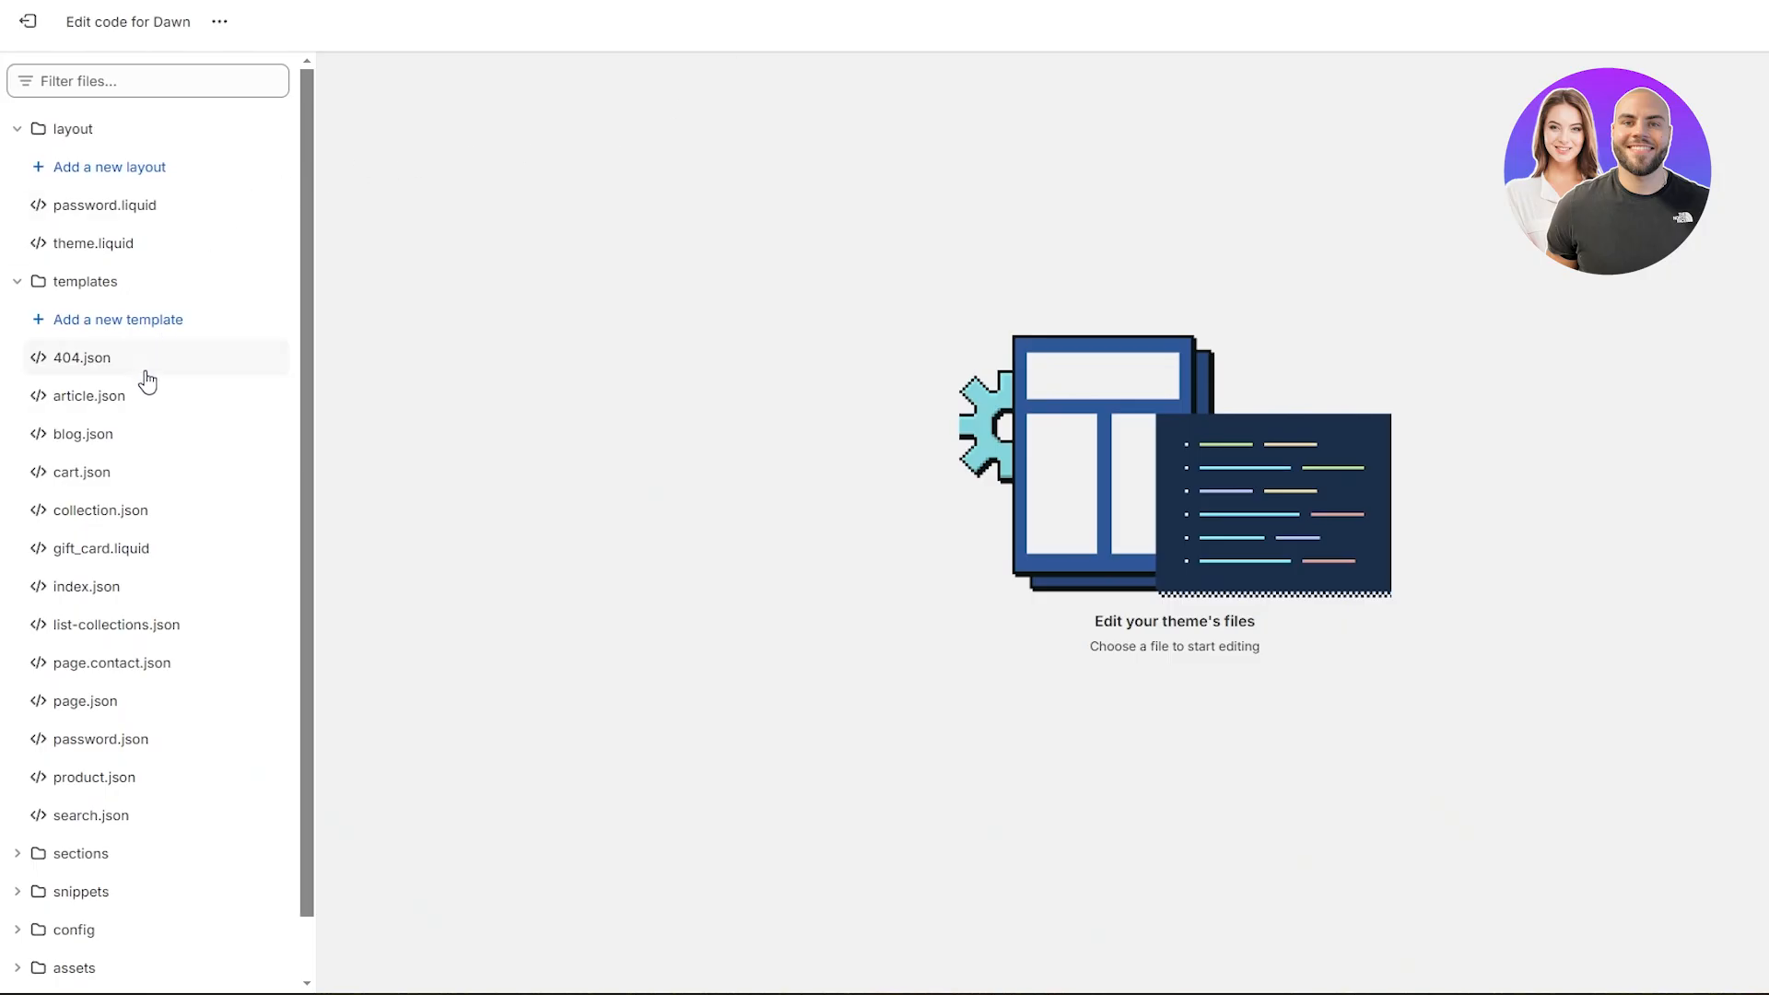
click(100, 251)
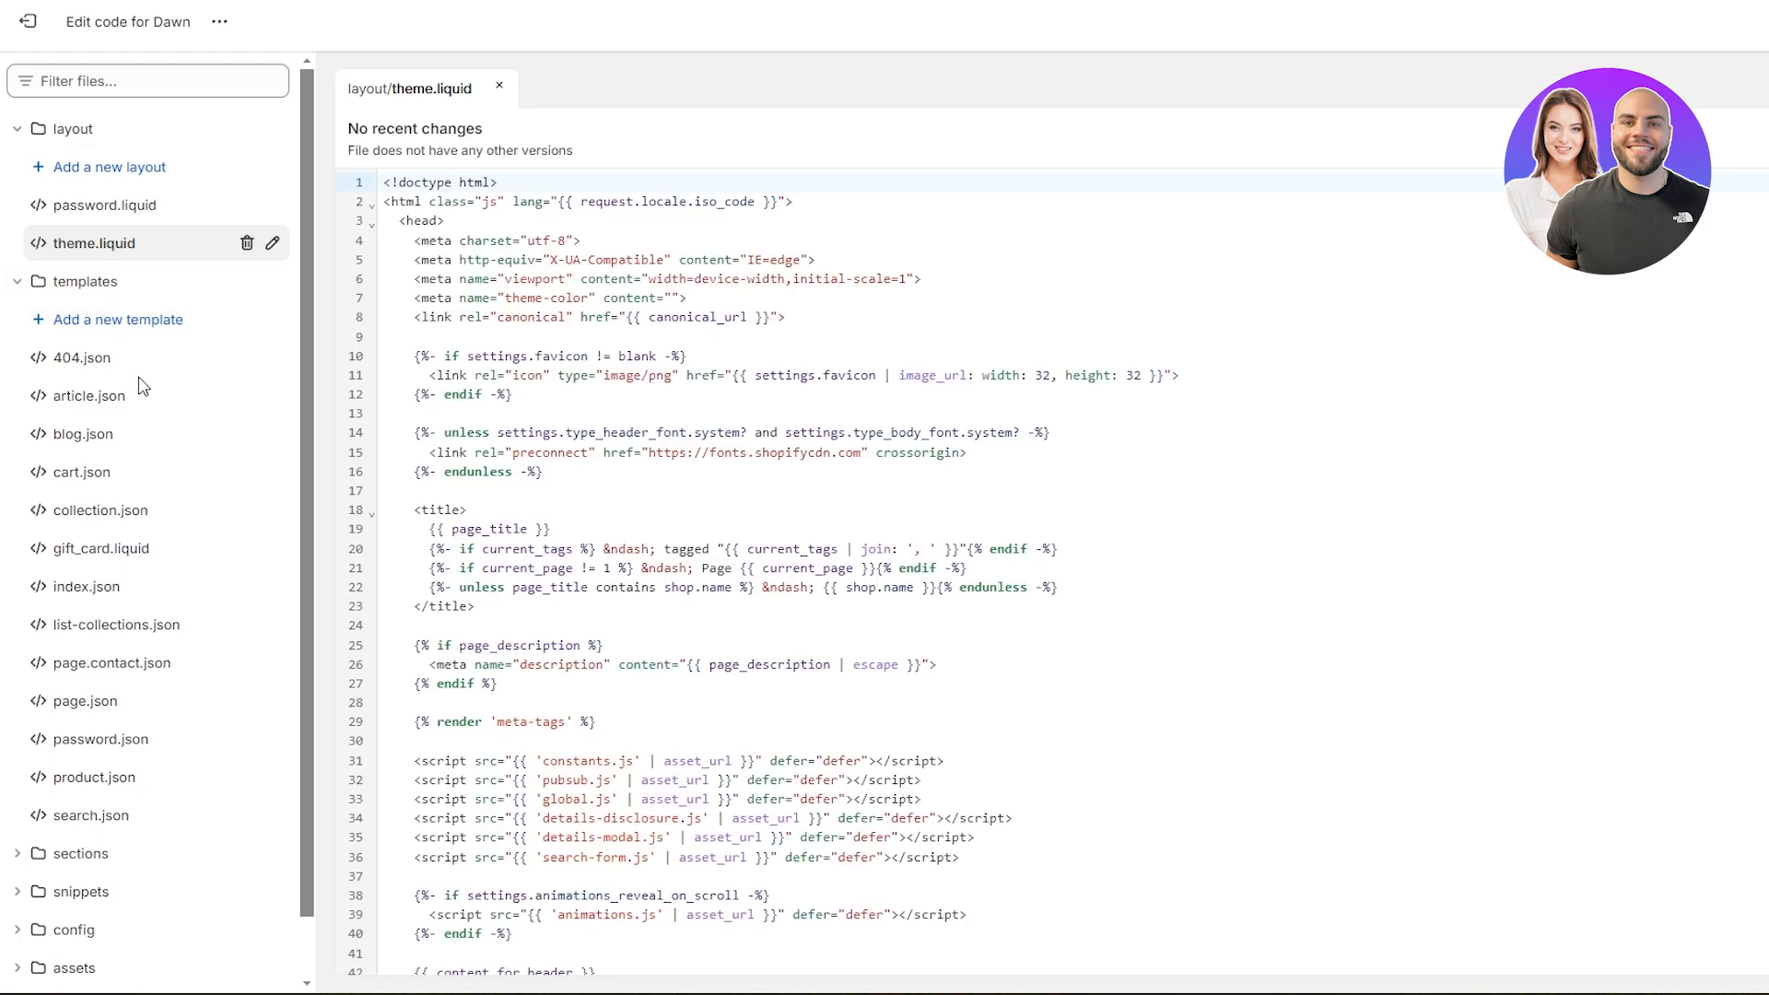
- Paste the copied Google site verification meta tag on a new line directly below the opening <head> tag in theme.liquid and save the file
click(447, 221)
scroll(457, 221, down, 8)
scroll(479, 221, up, 8)
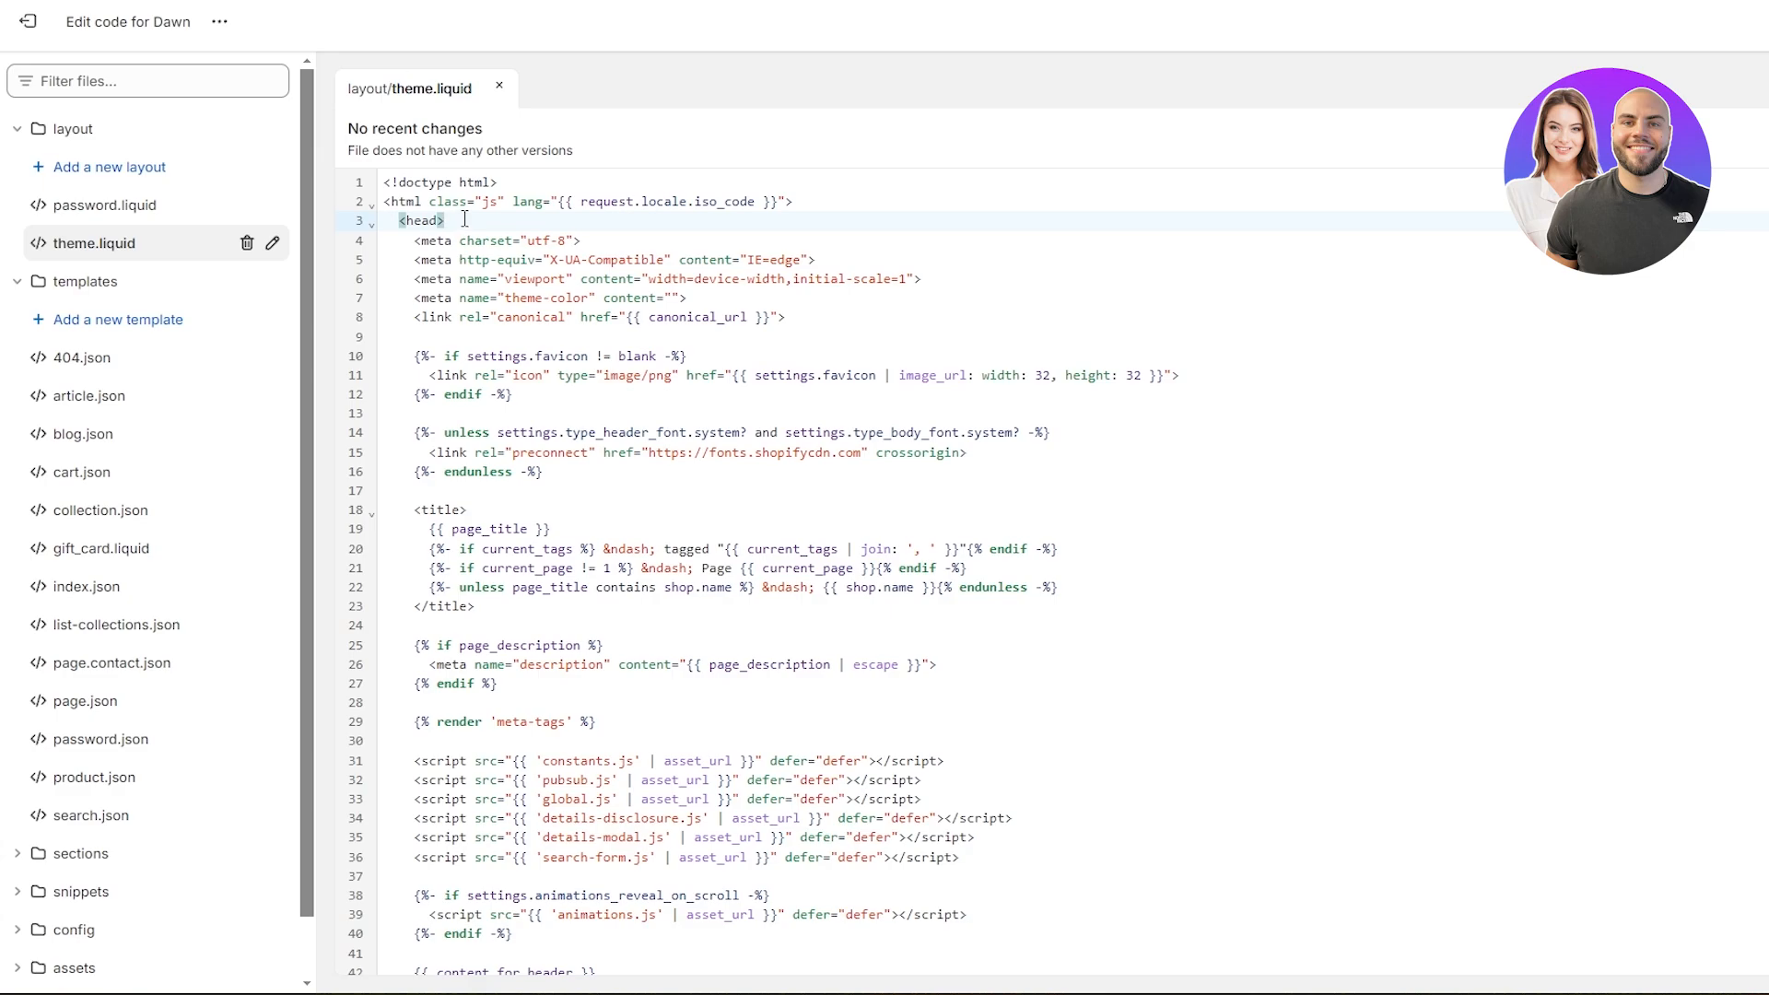
key(Return)
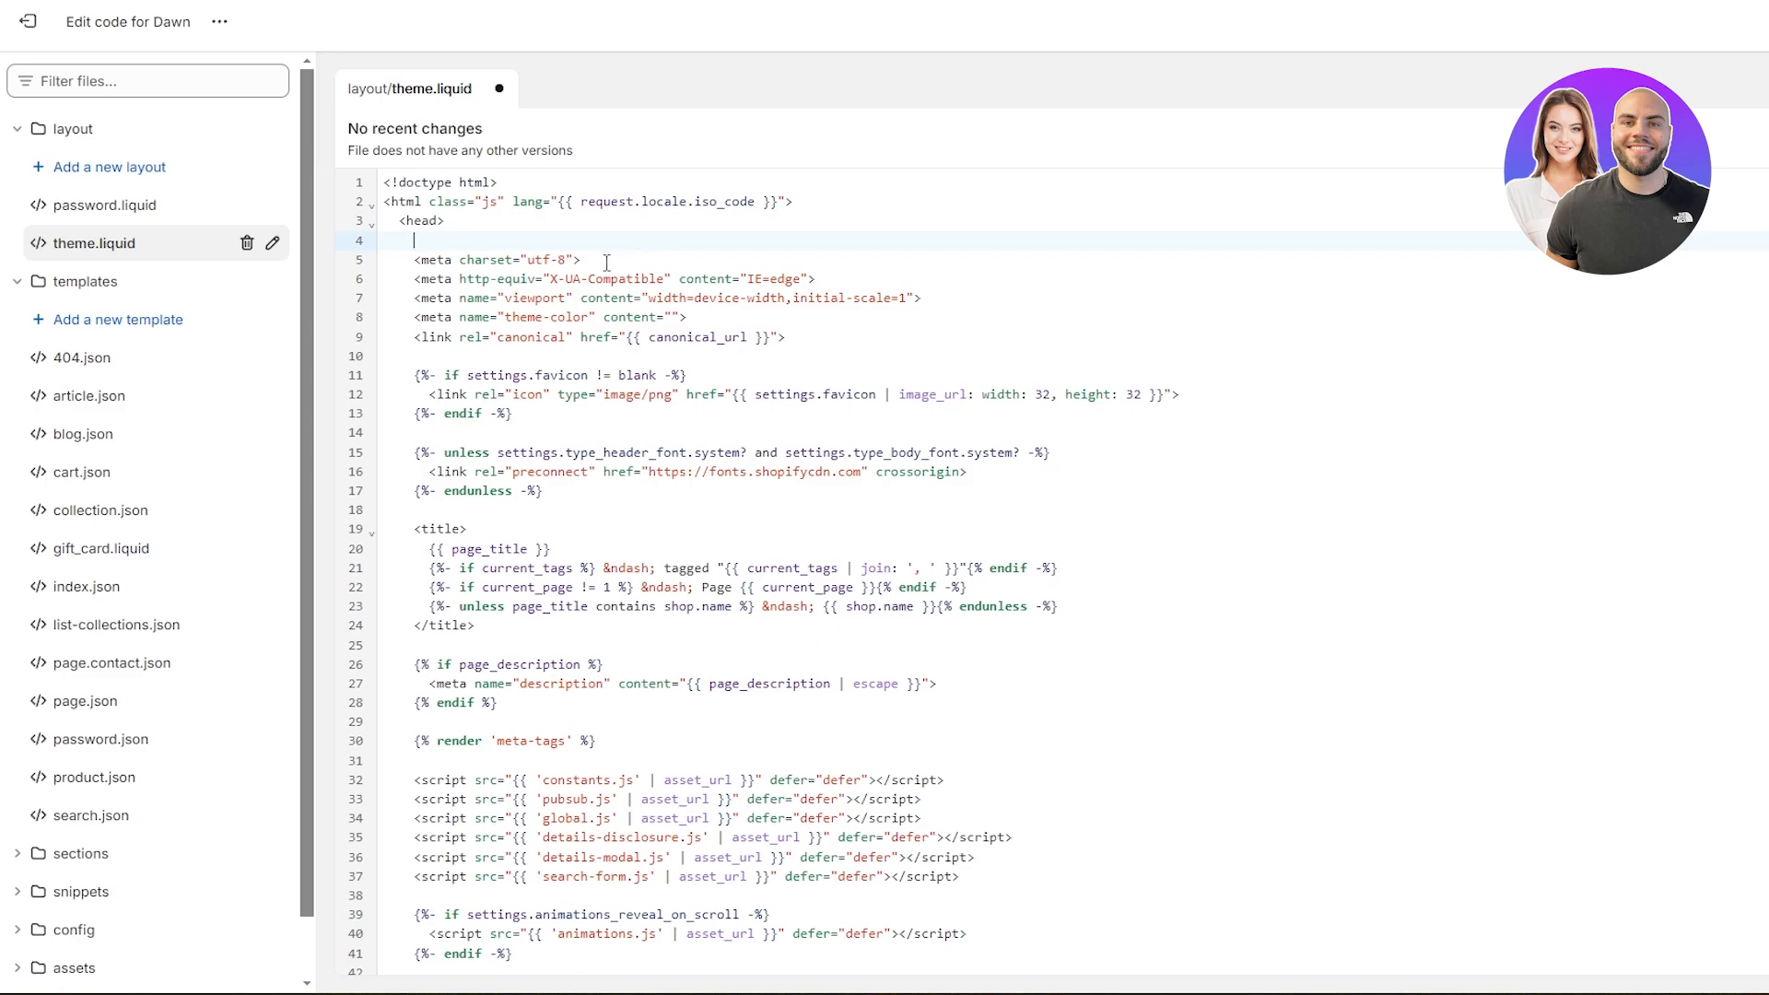
key(ctrl+v)
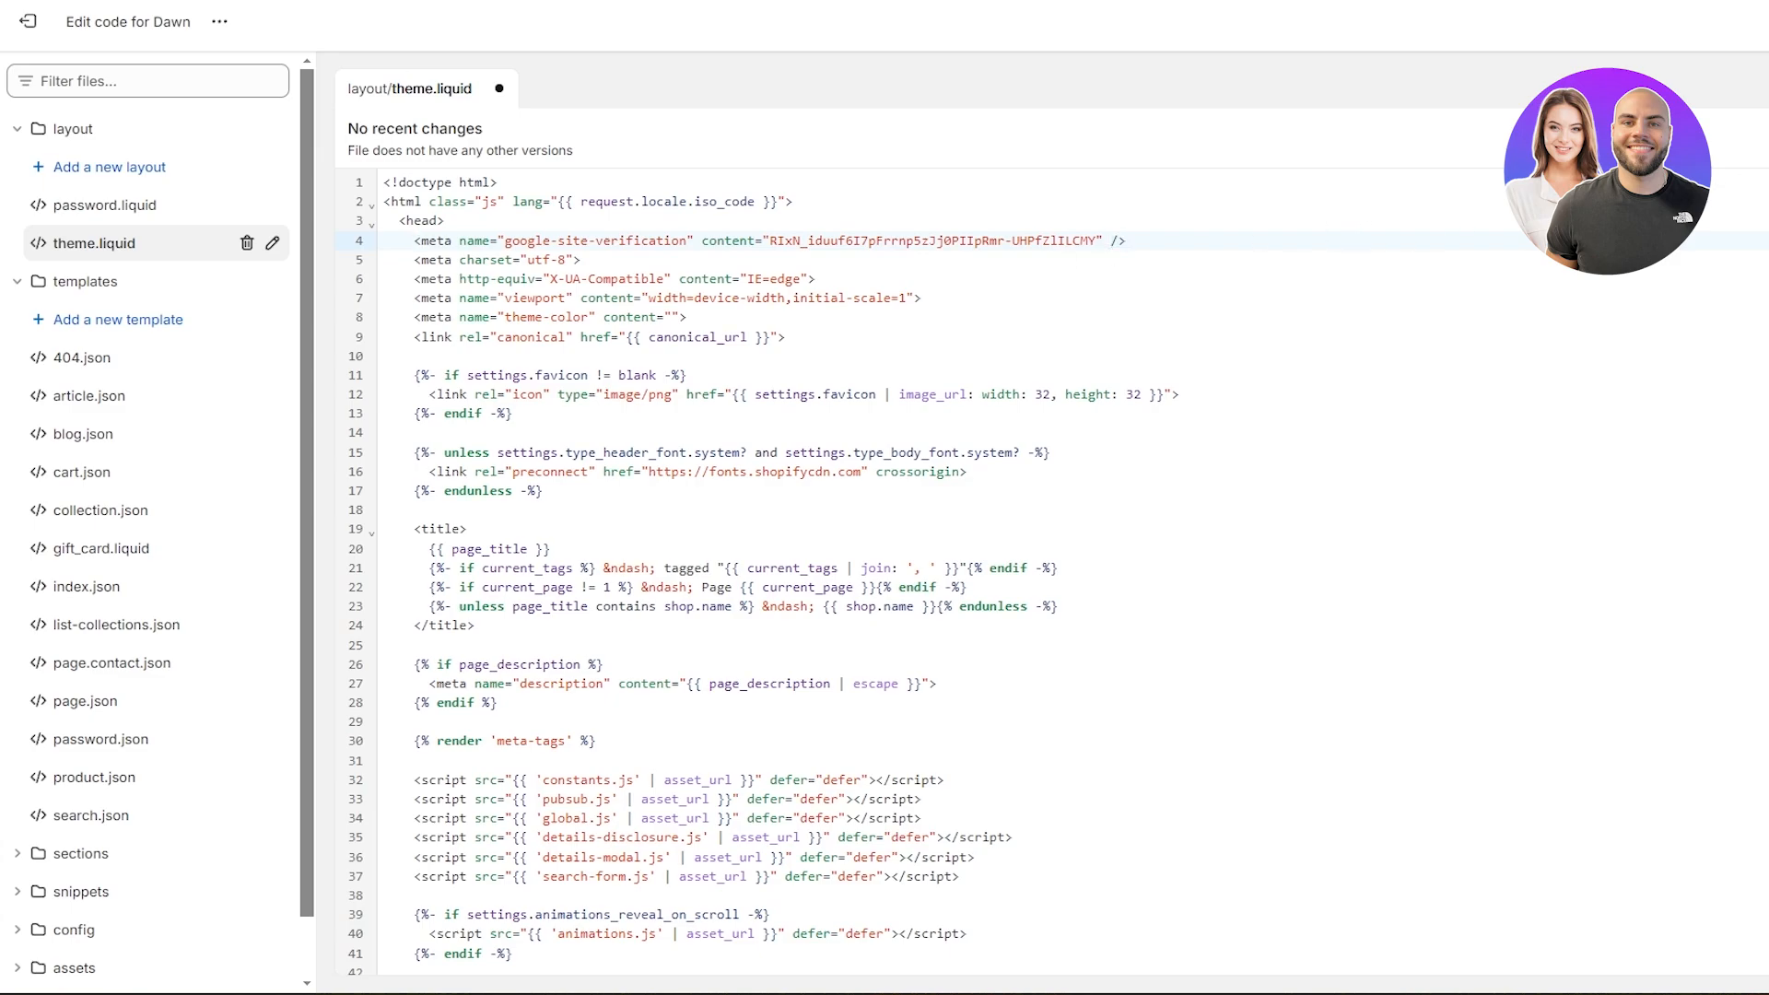
key(ctrl+s)
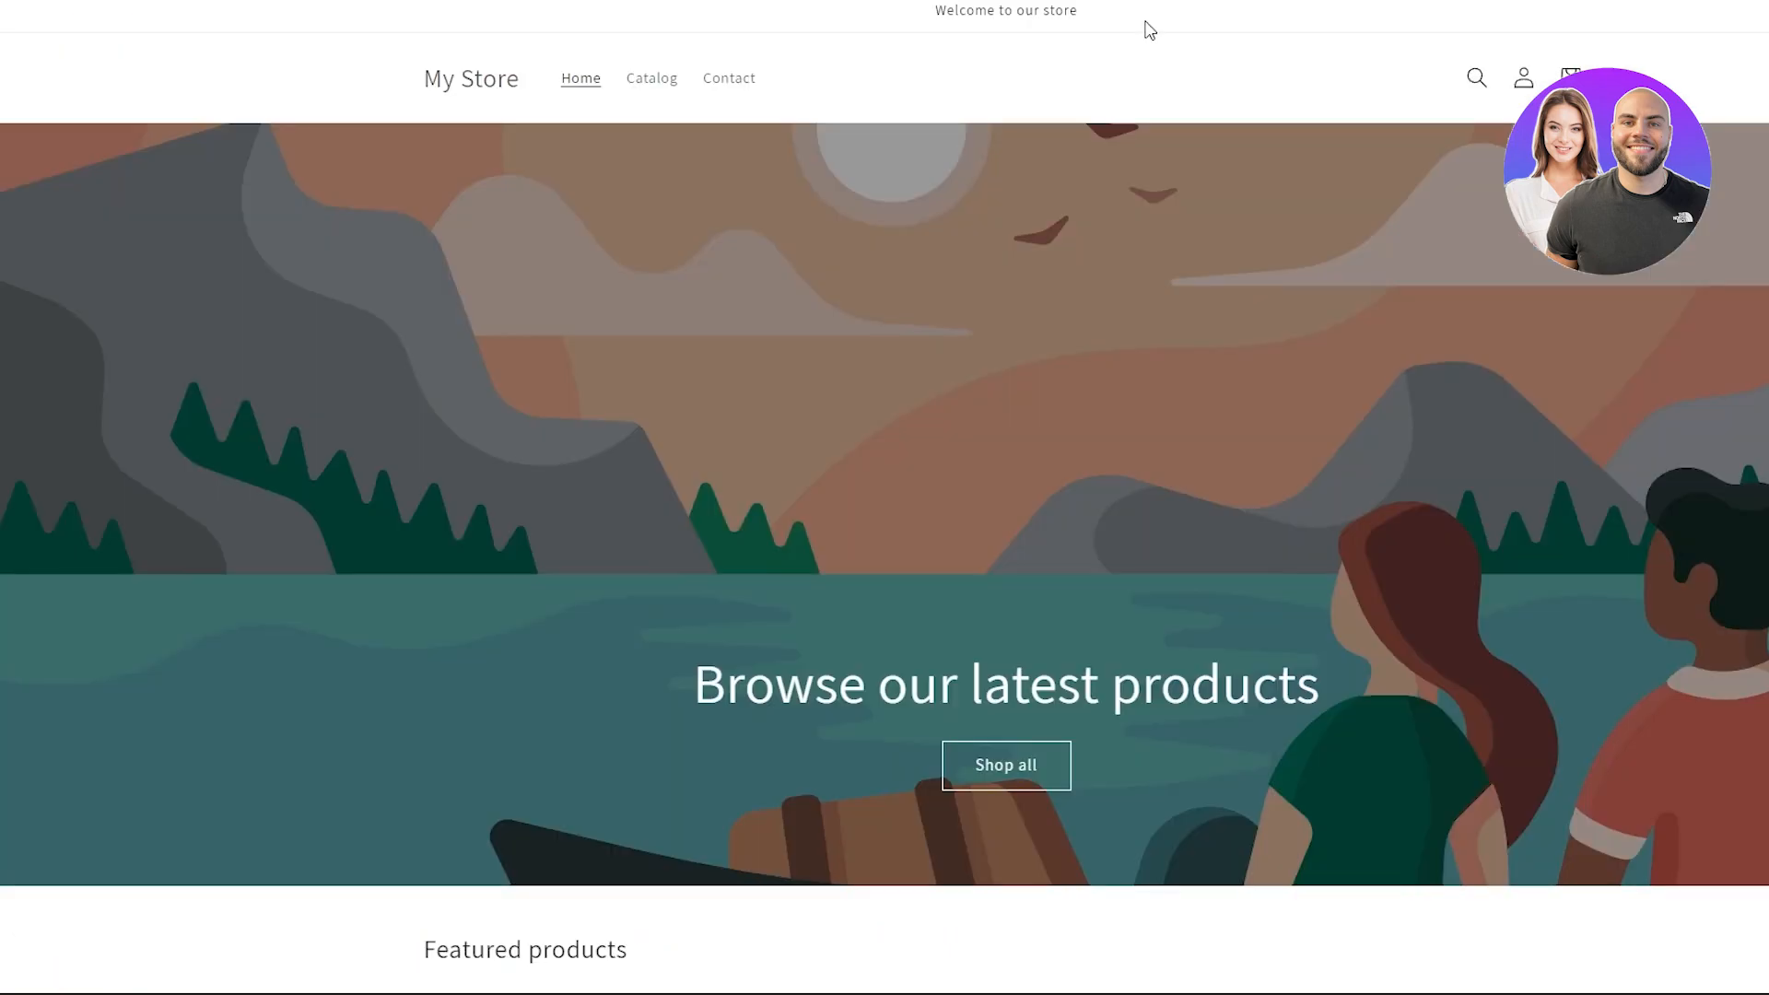
- Look over the storefront's home page down to the featured products and exit the theme code editor
scroll(593, 316, down, 10)
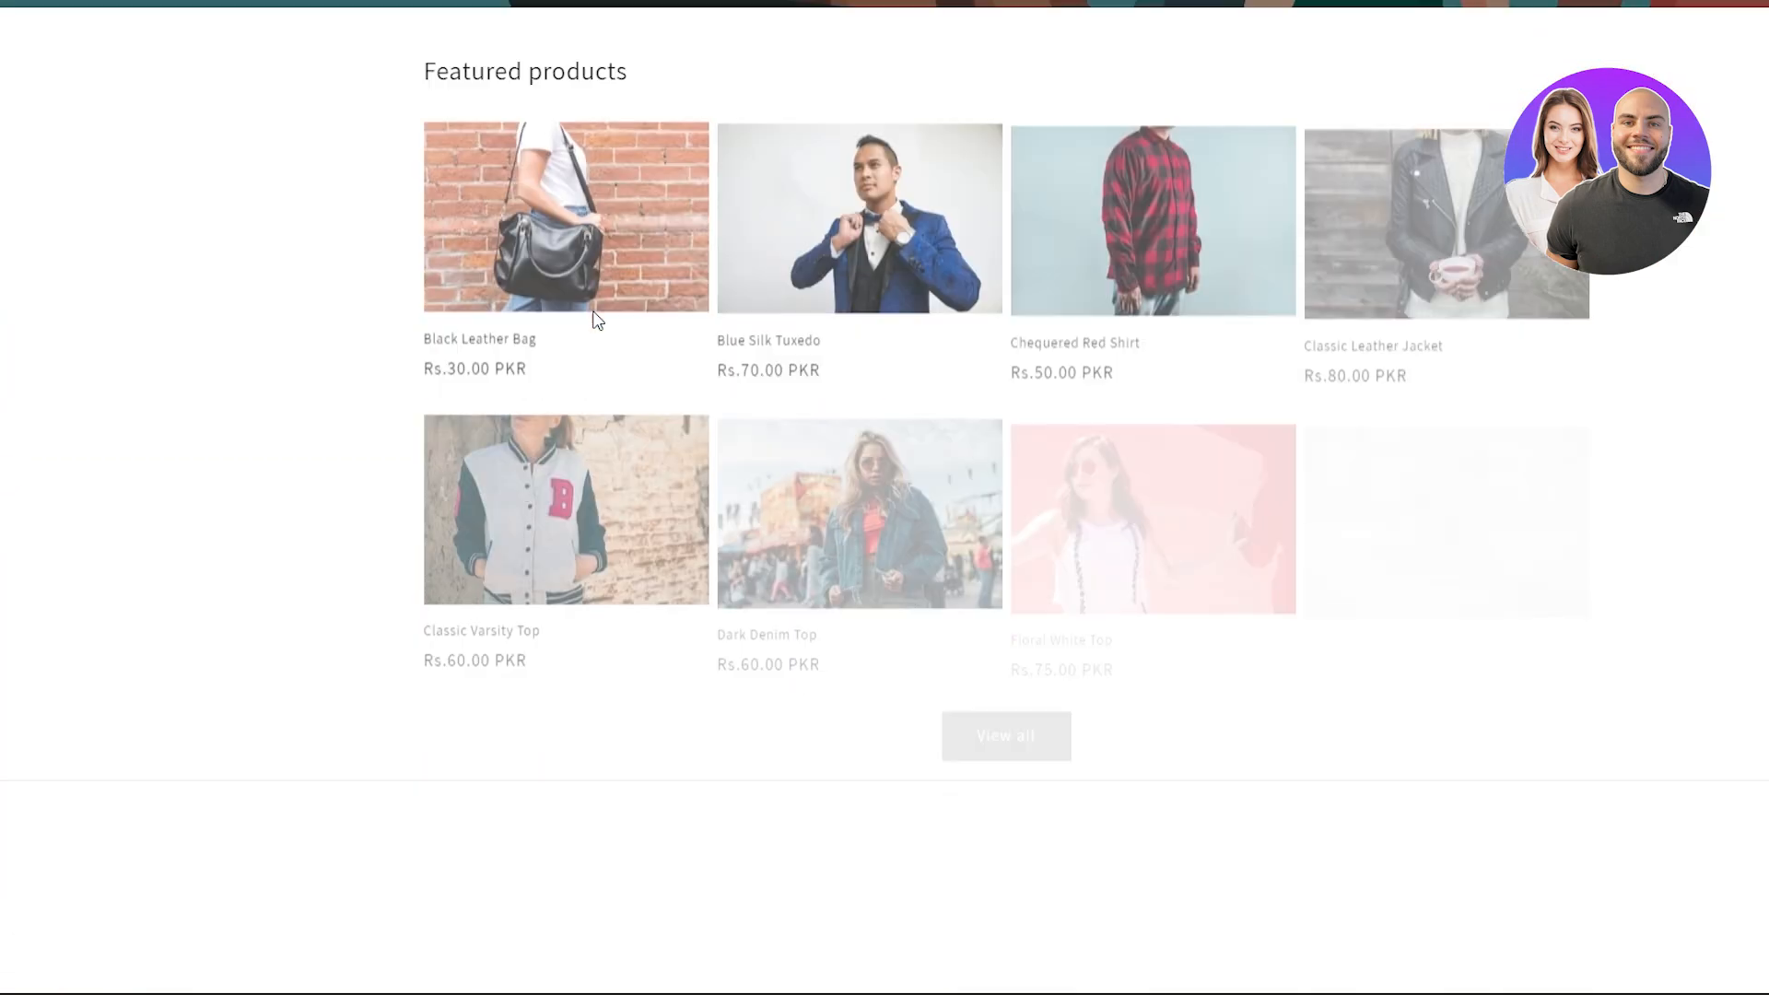
scroll(348, 553, up, 10)
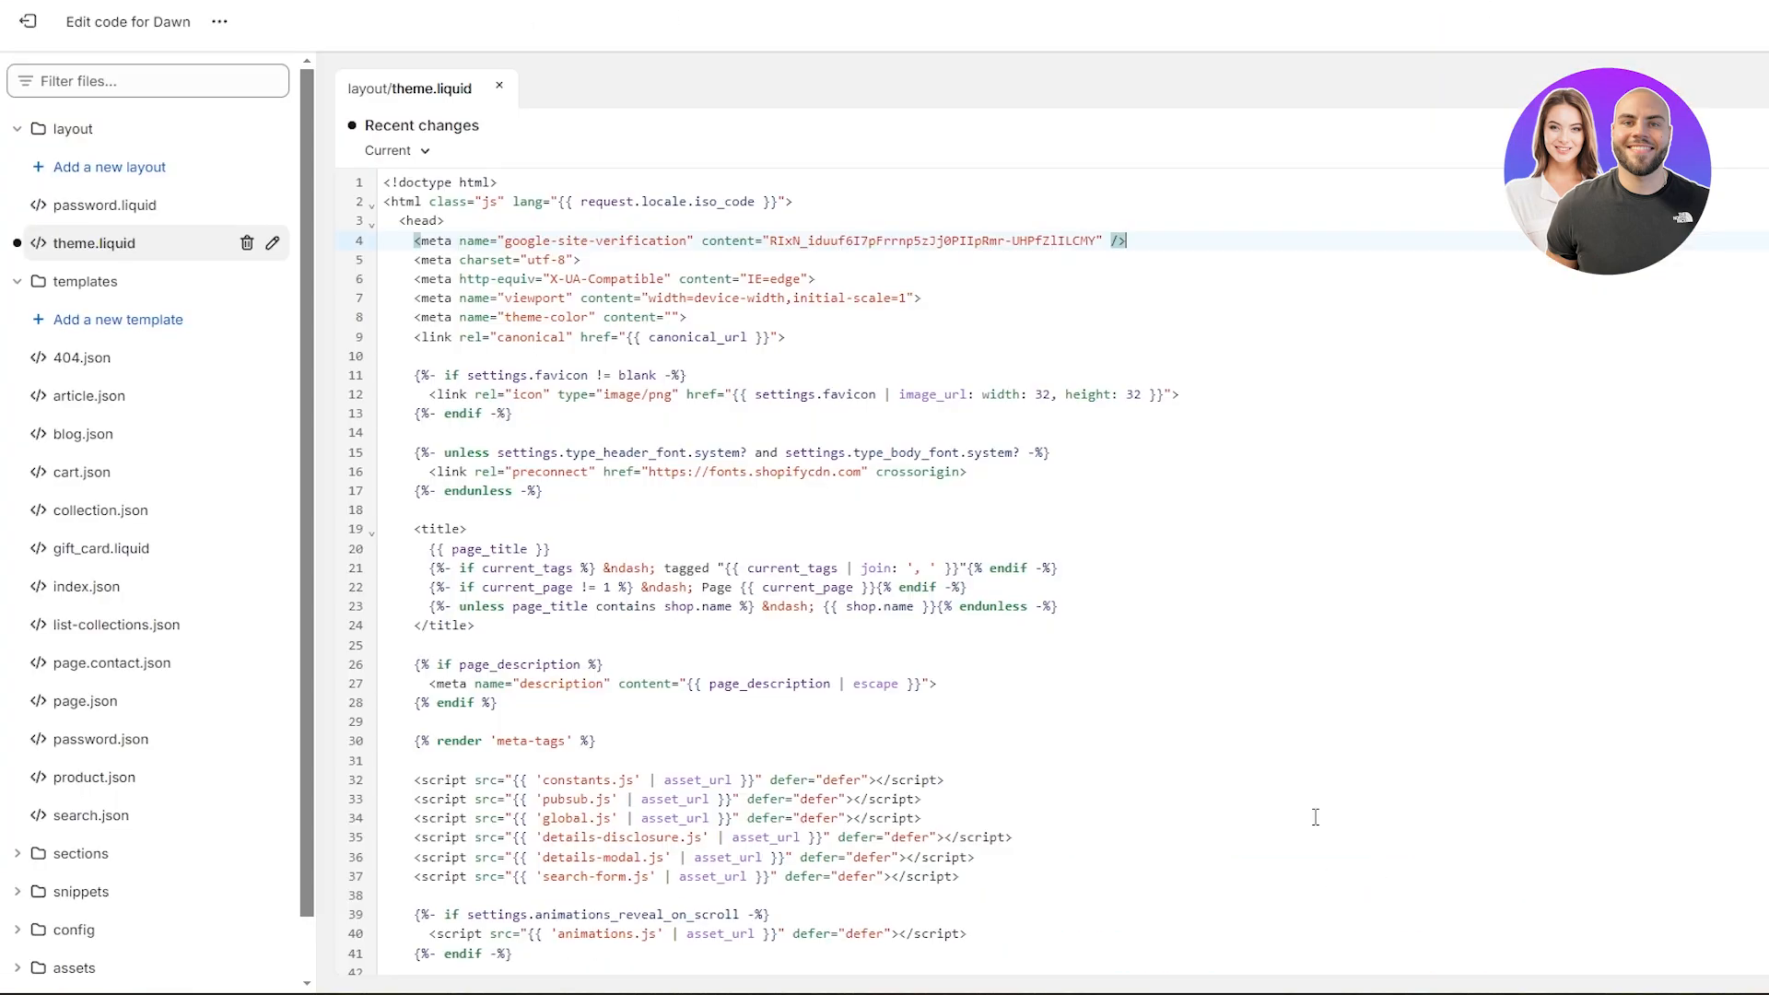
click(28, 21)
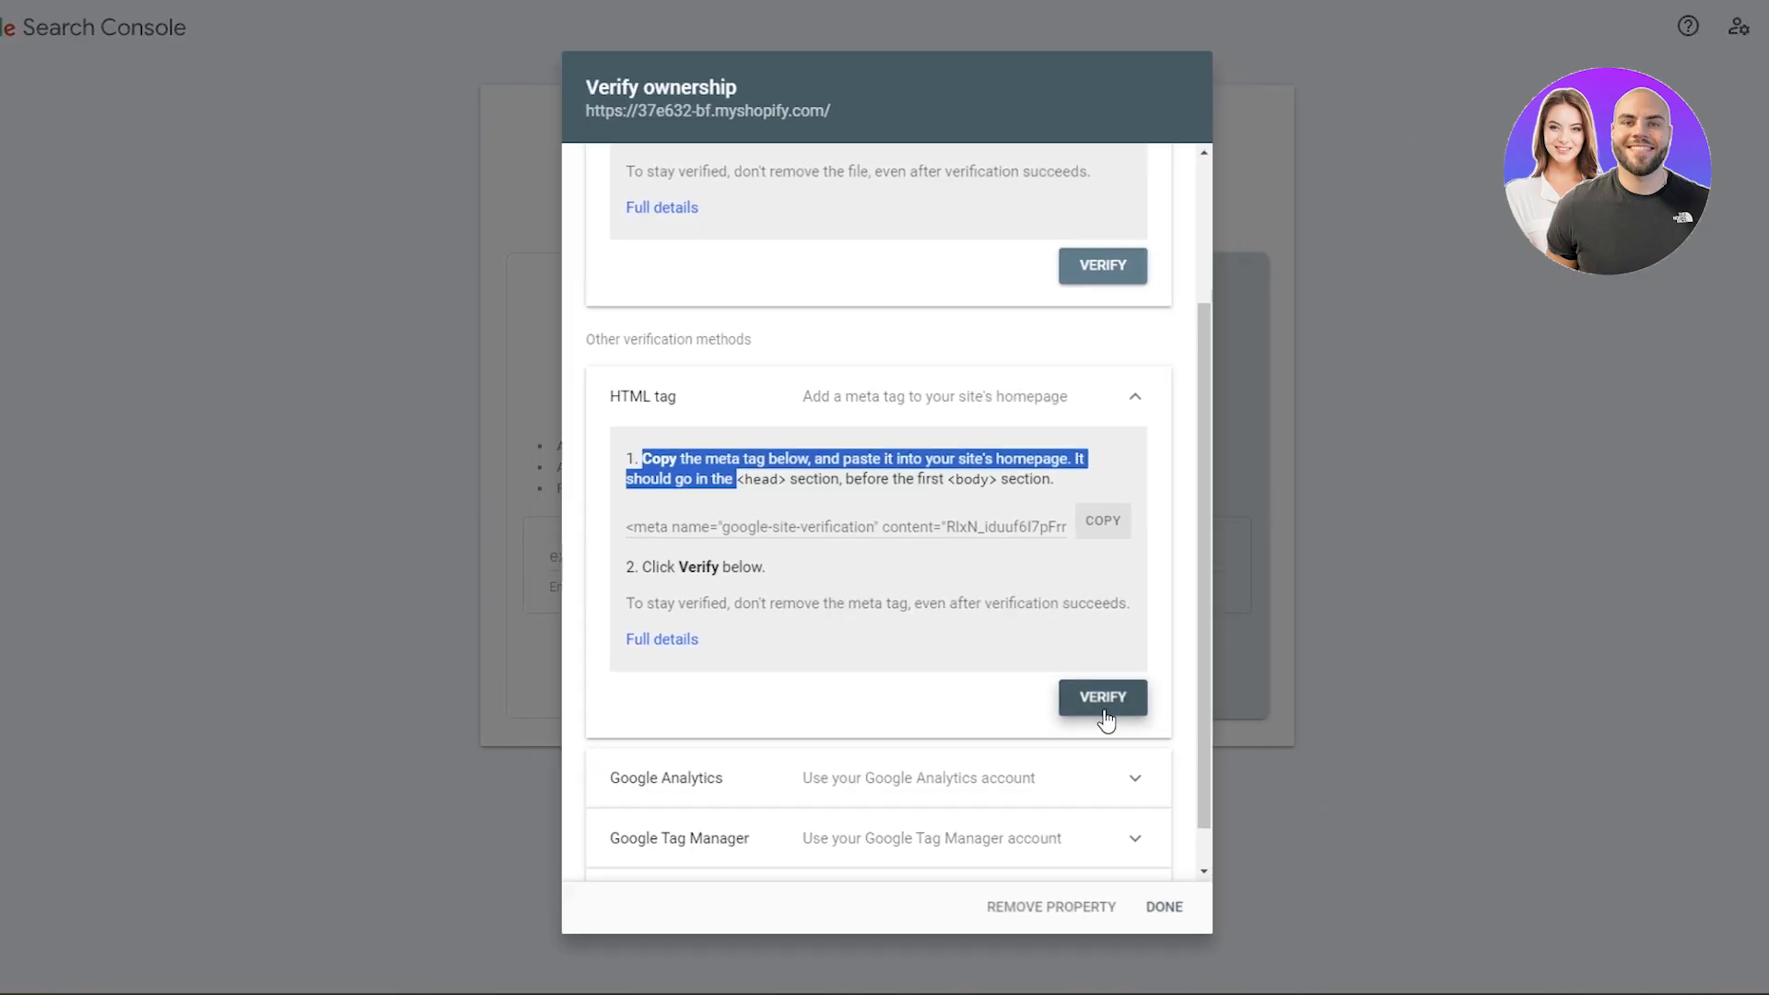
- Back in Google Search Console, verify ownership with the HTML tag method and go to the property
click(1103, 702)
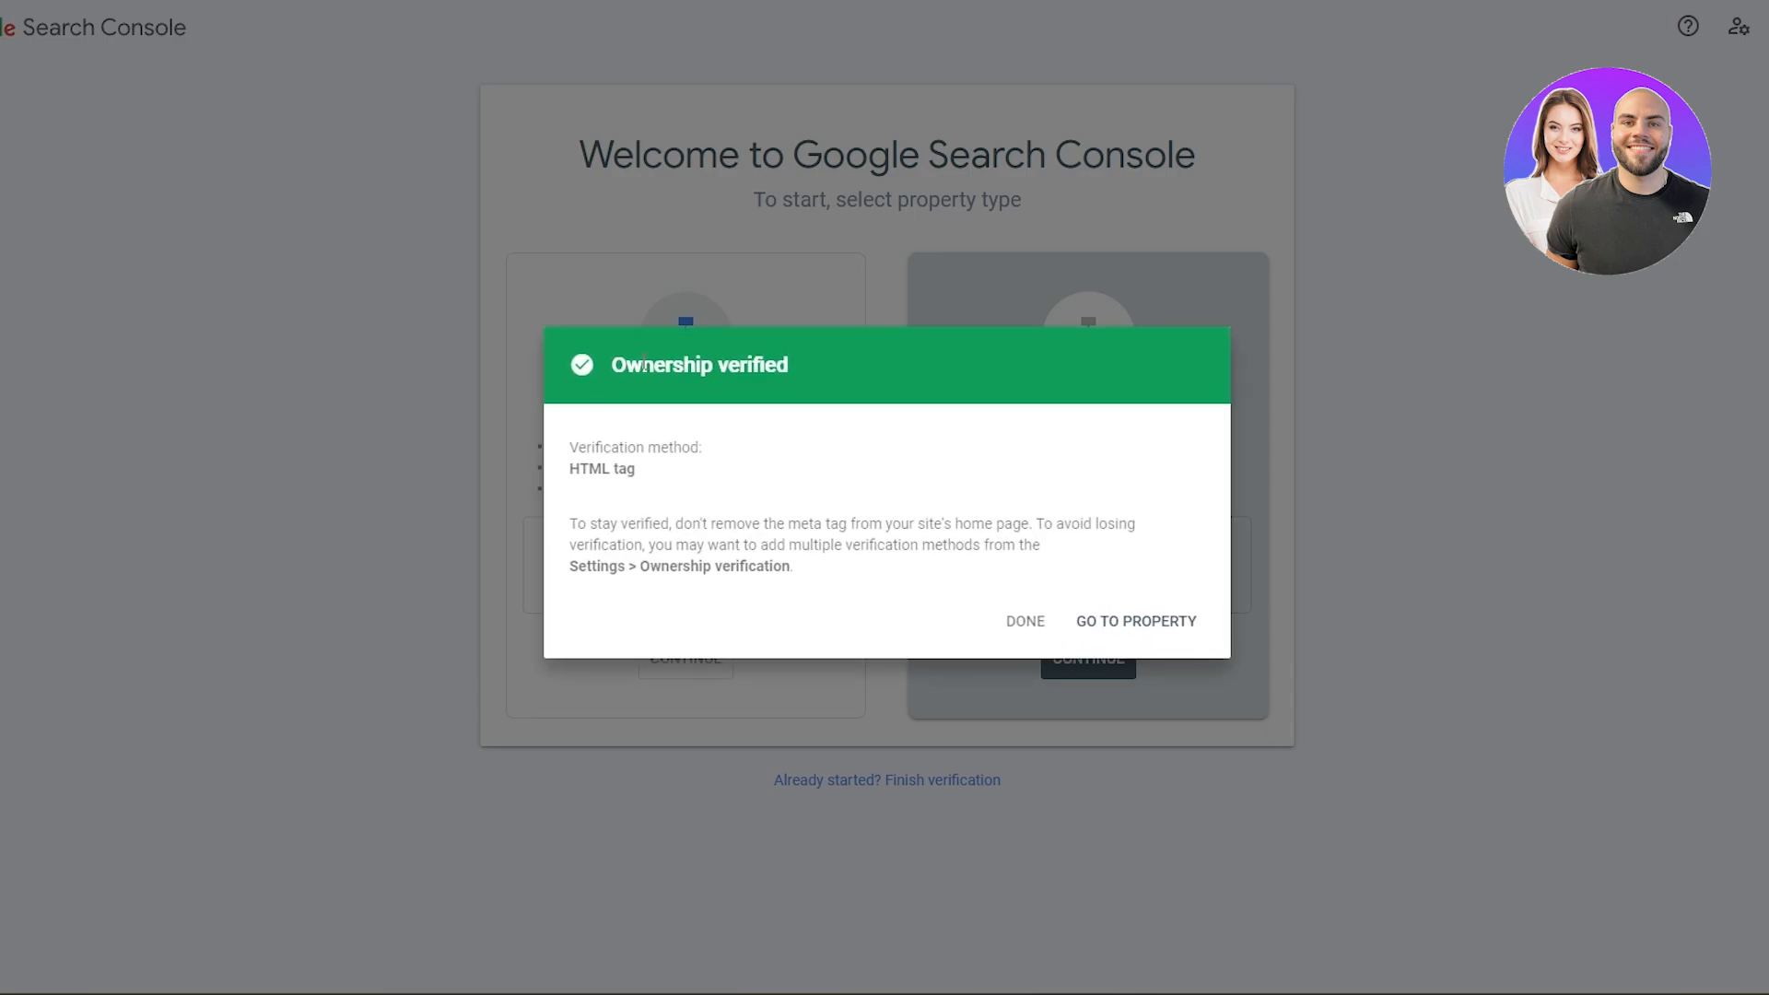
drag(610, 366, 792, 365)
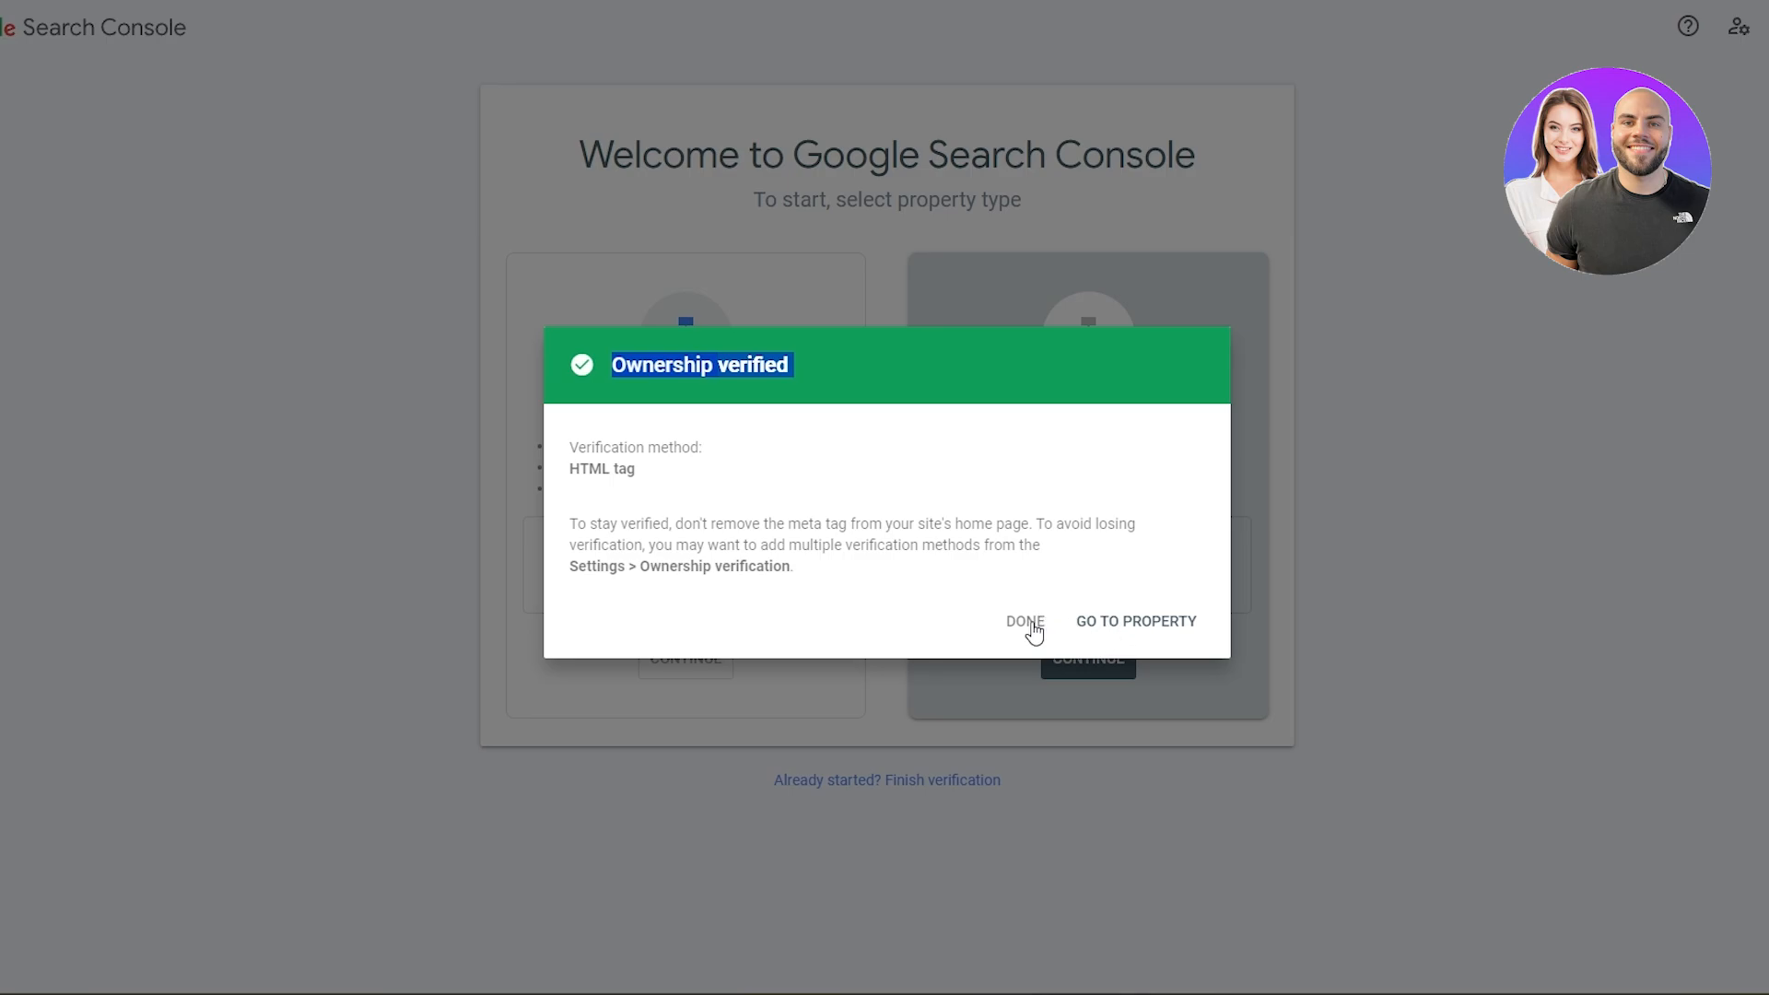
click(1132, 638)
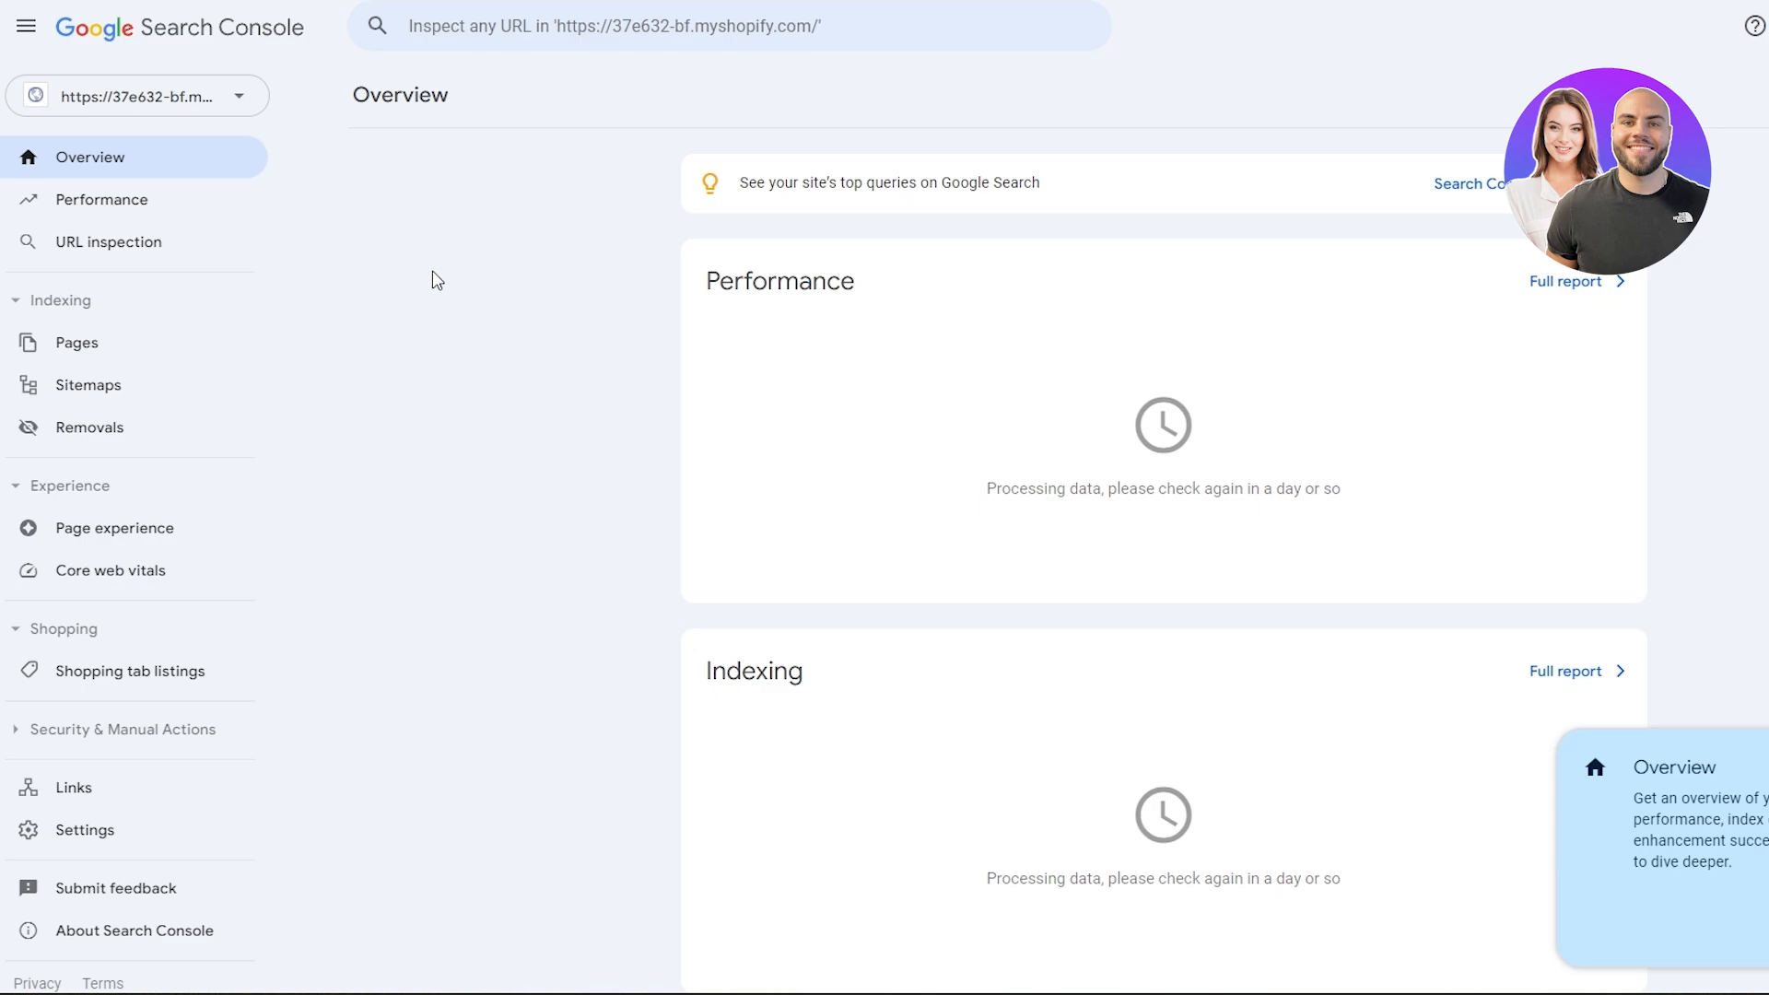
- Look through the property's Overview and the Page indexing report in Search Console
scroll(1132, 423, down, 5)
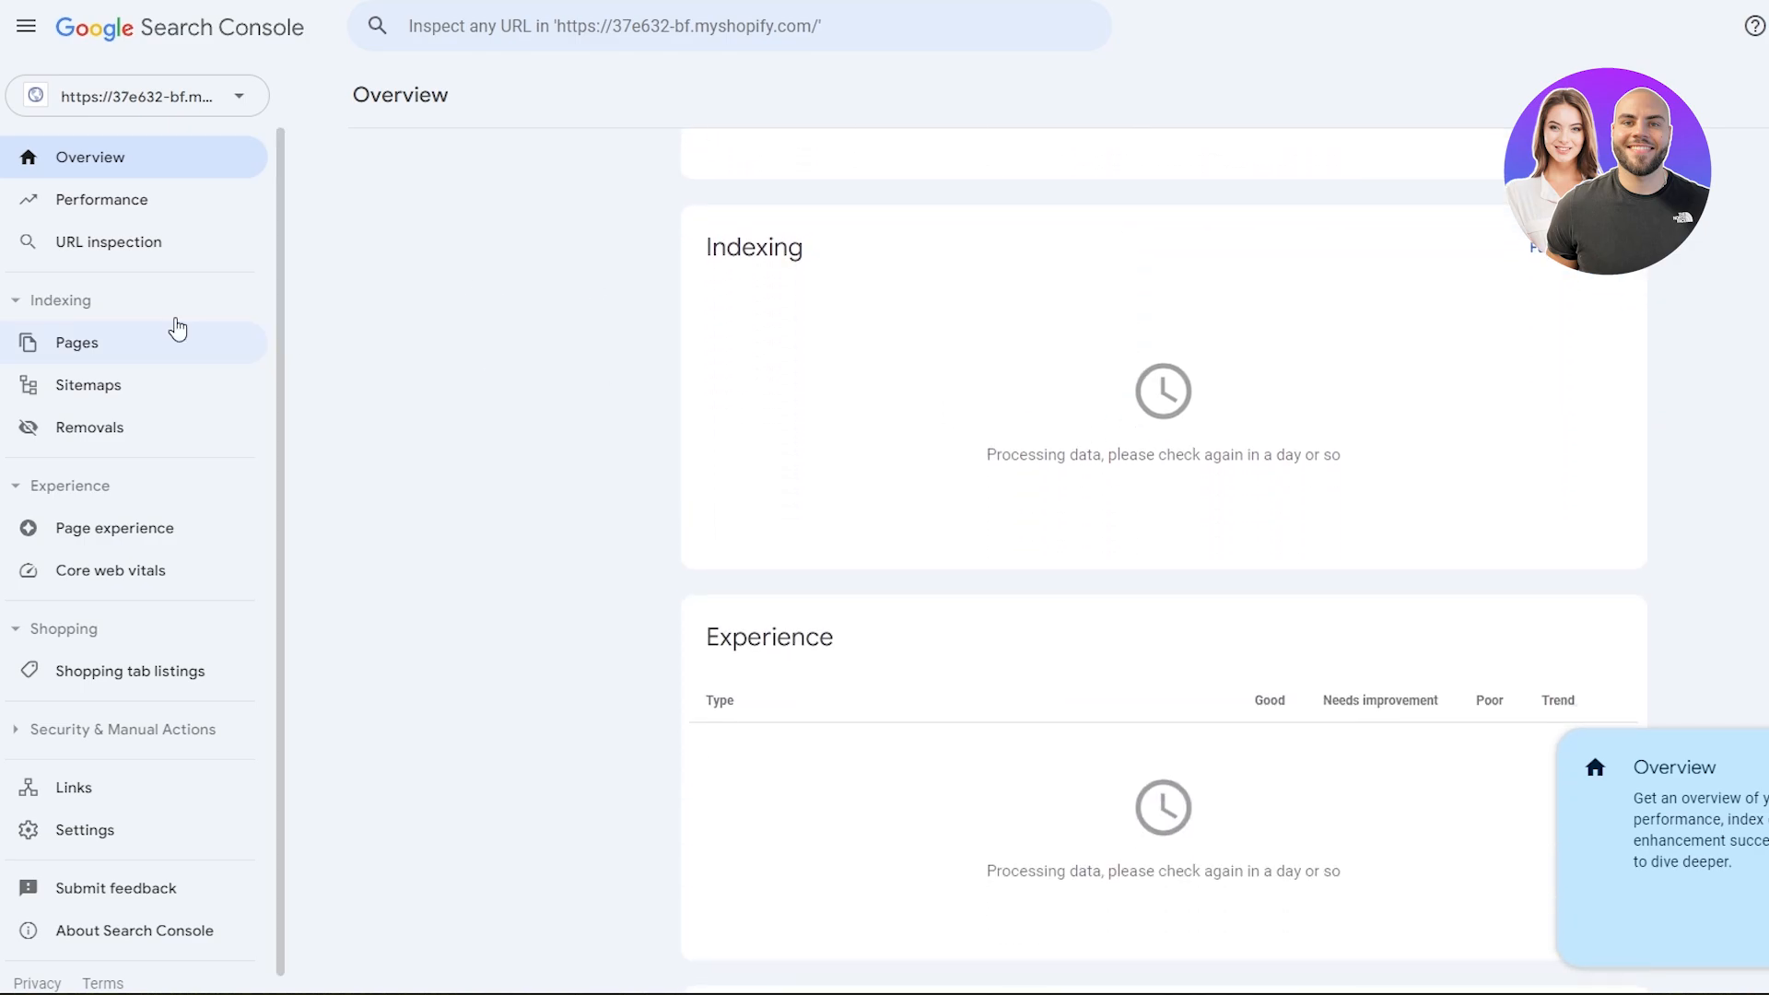
click(117, 357)
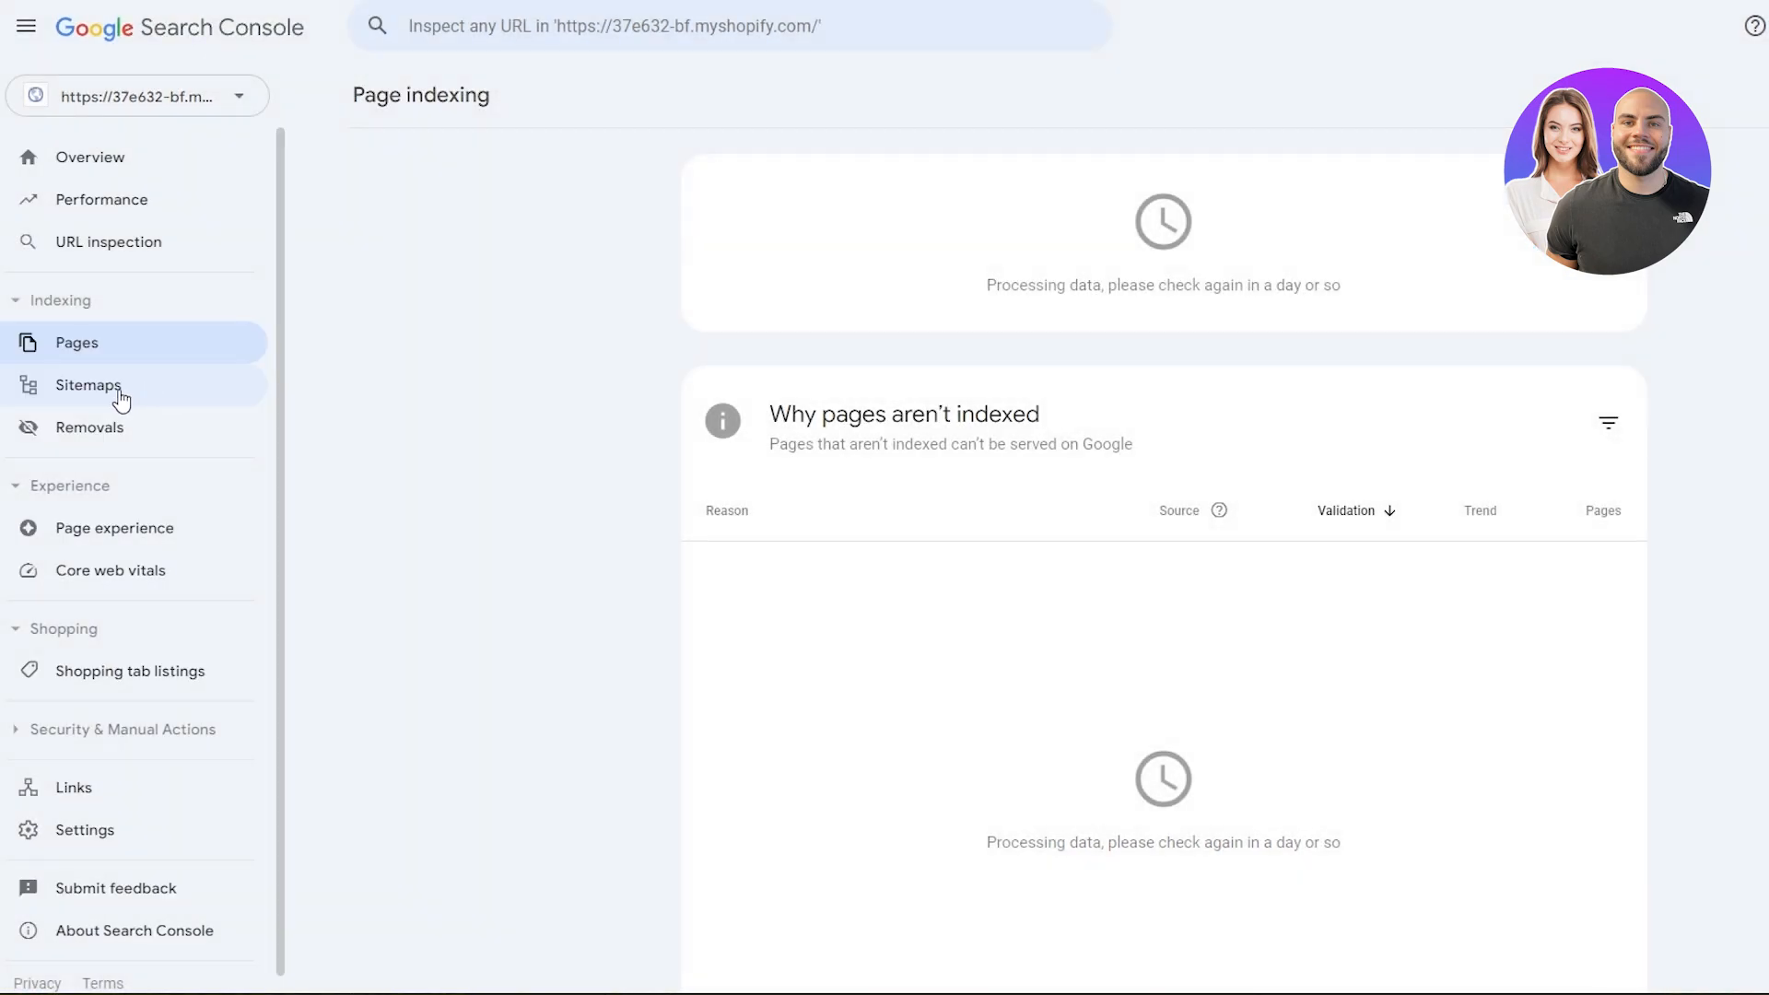
scroll(136, 751, down, 1)
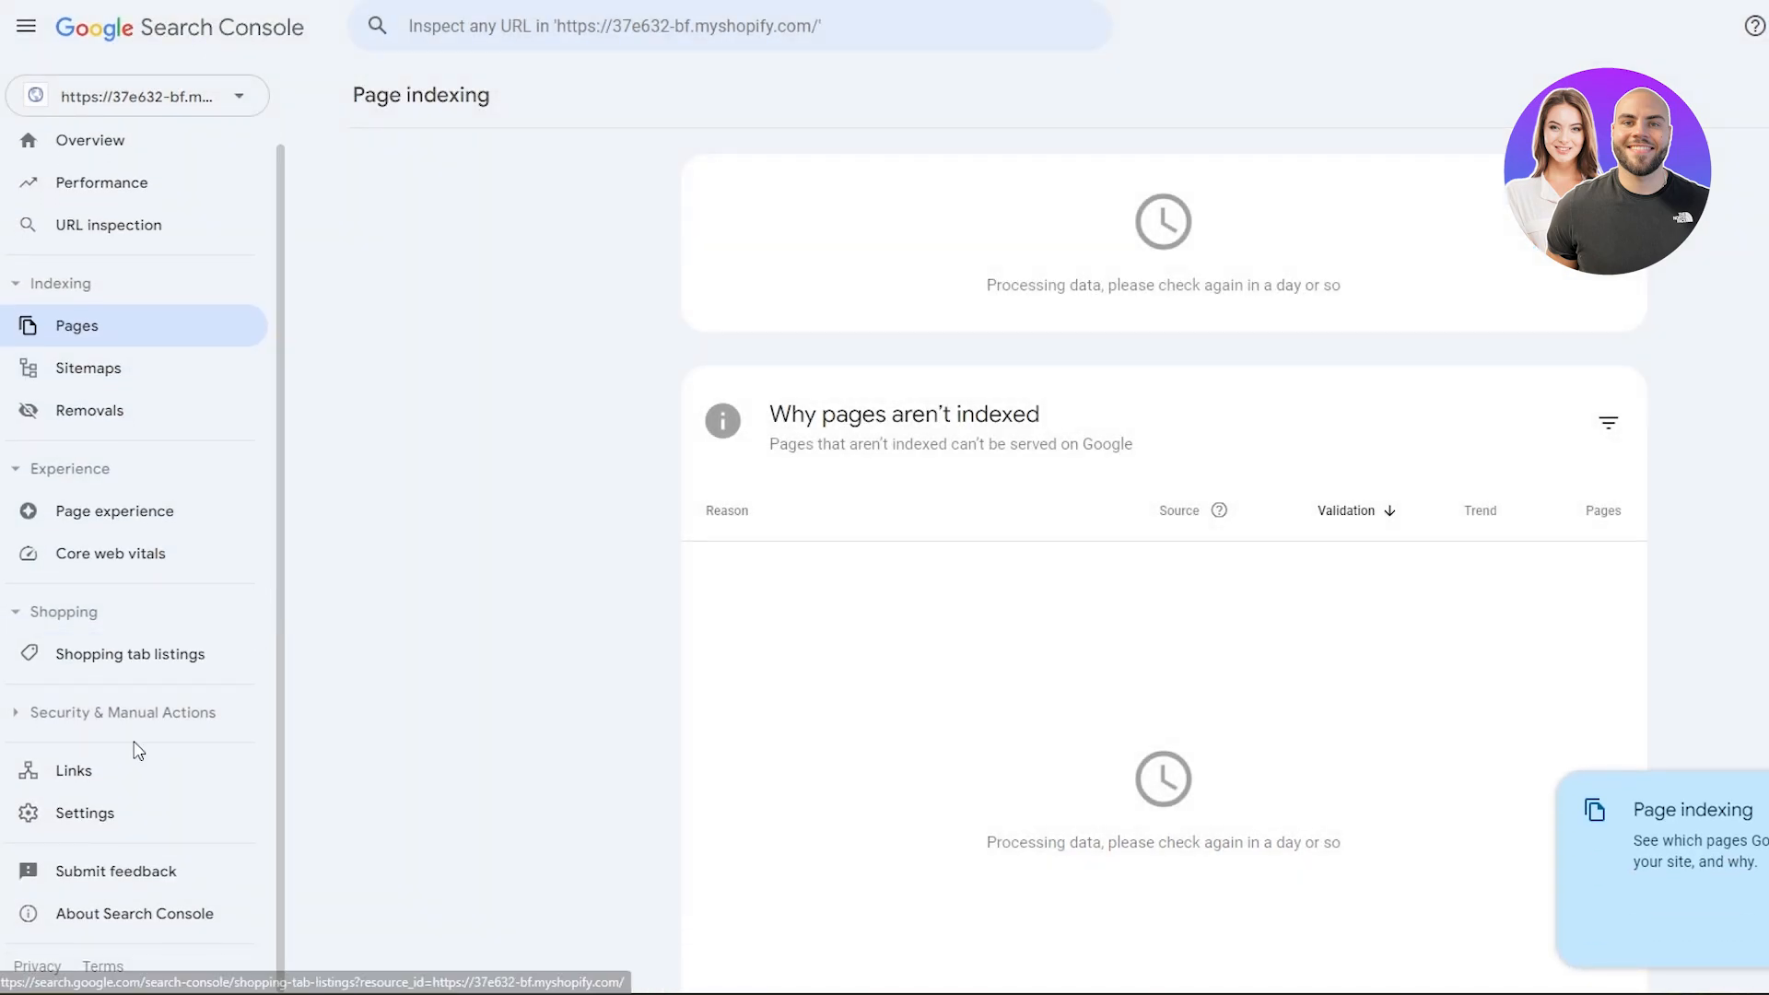
scroll(138, 843, up, 1)
click(118, 166)
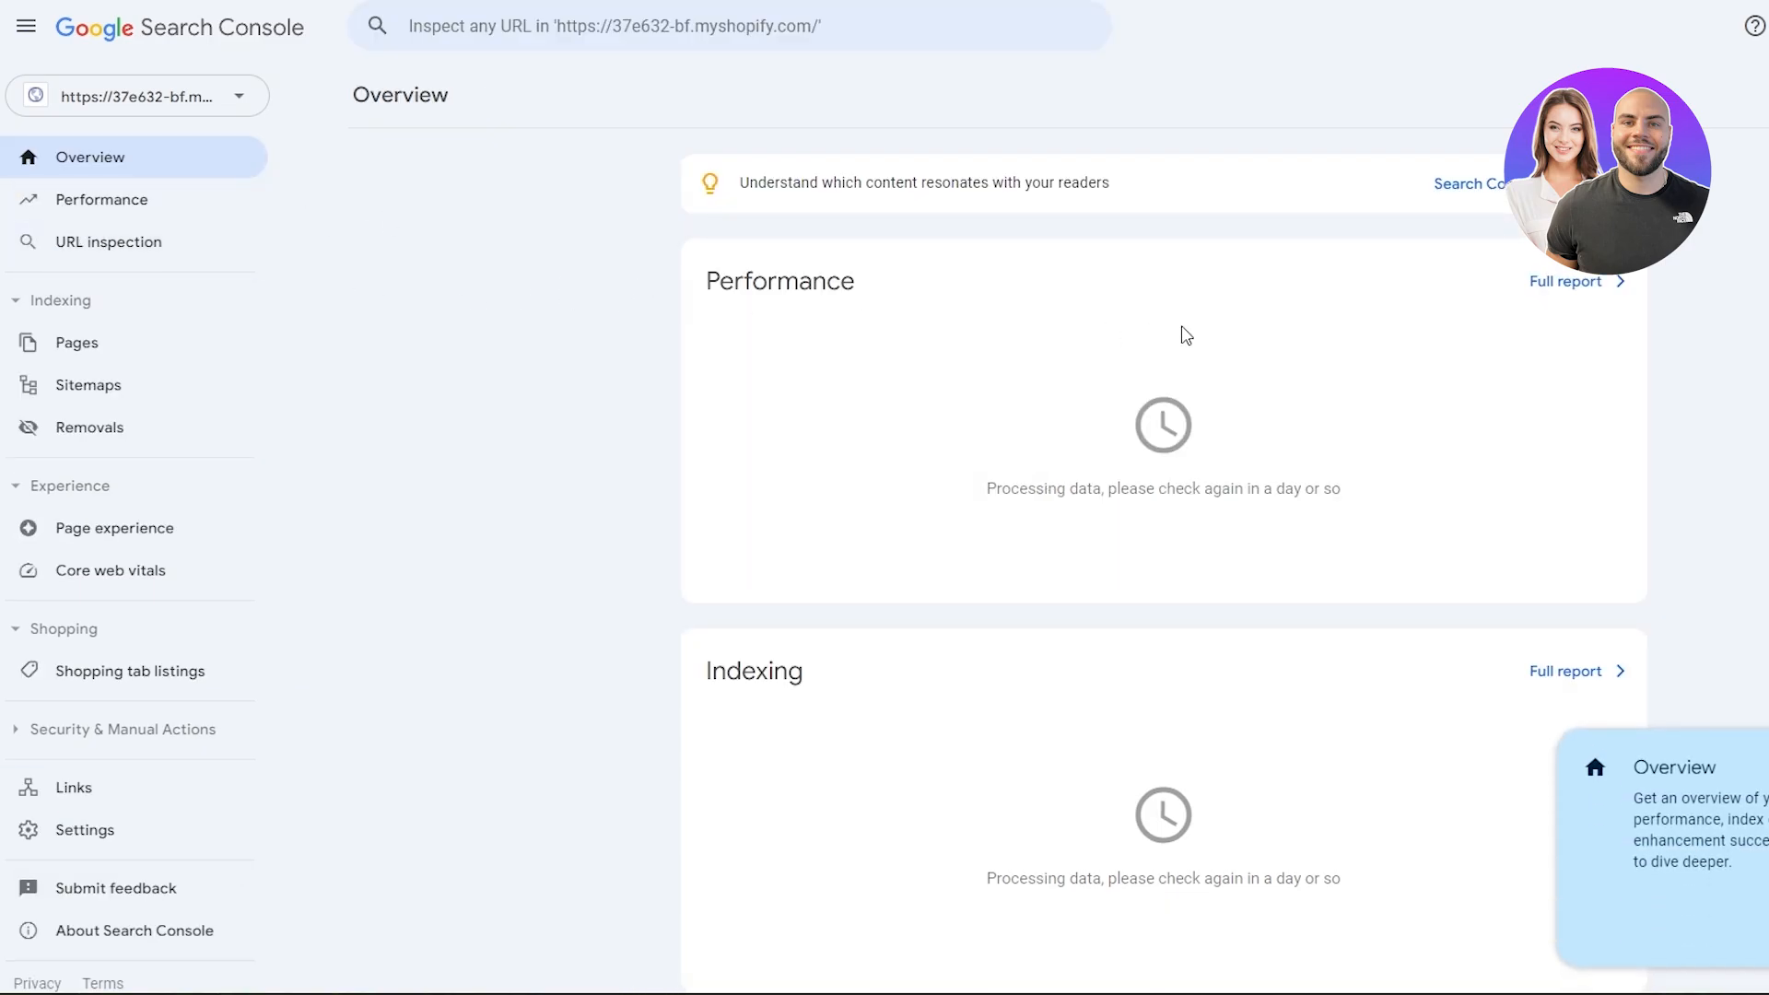
scroll(1183, 334, down, 3)
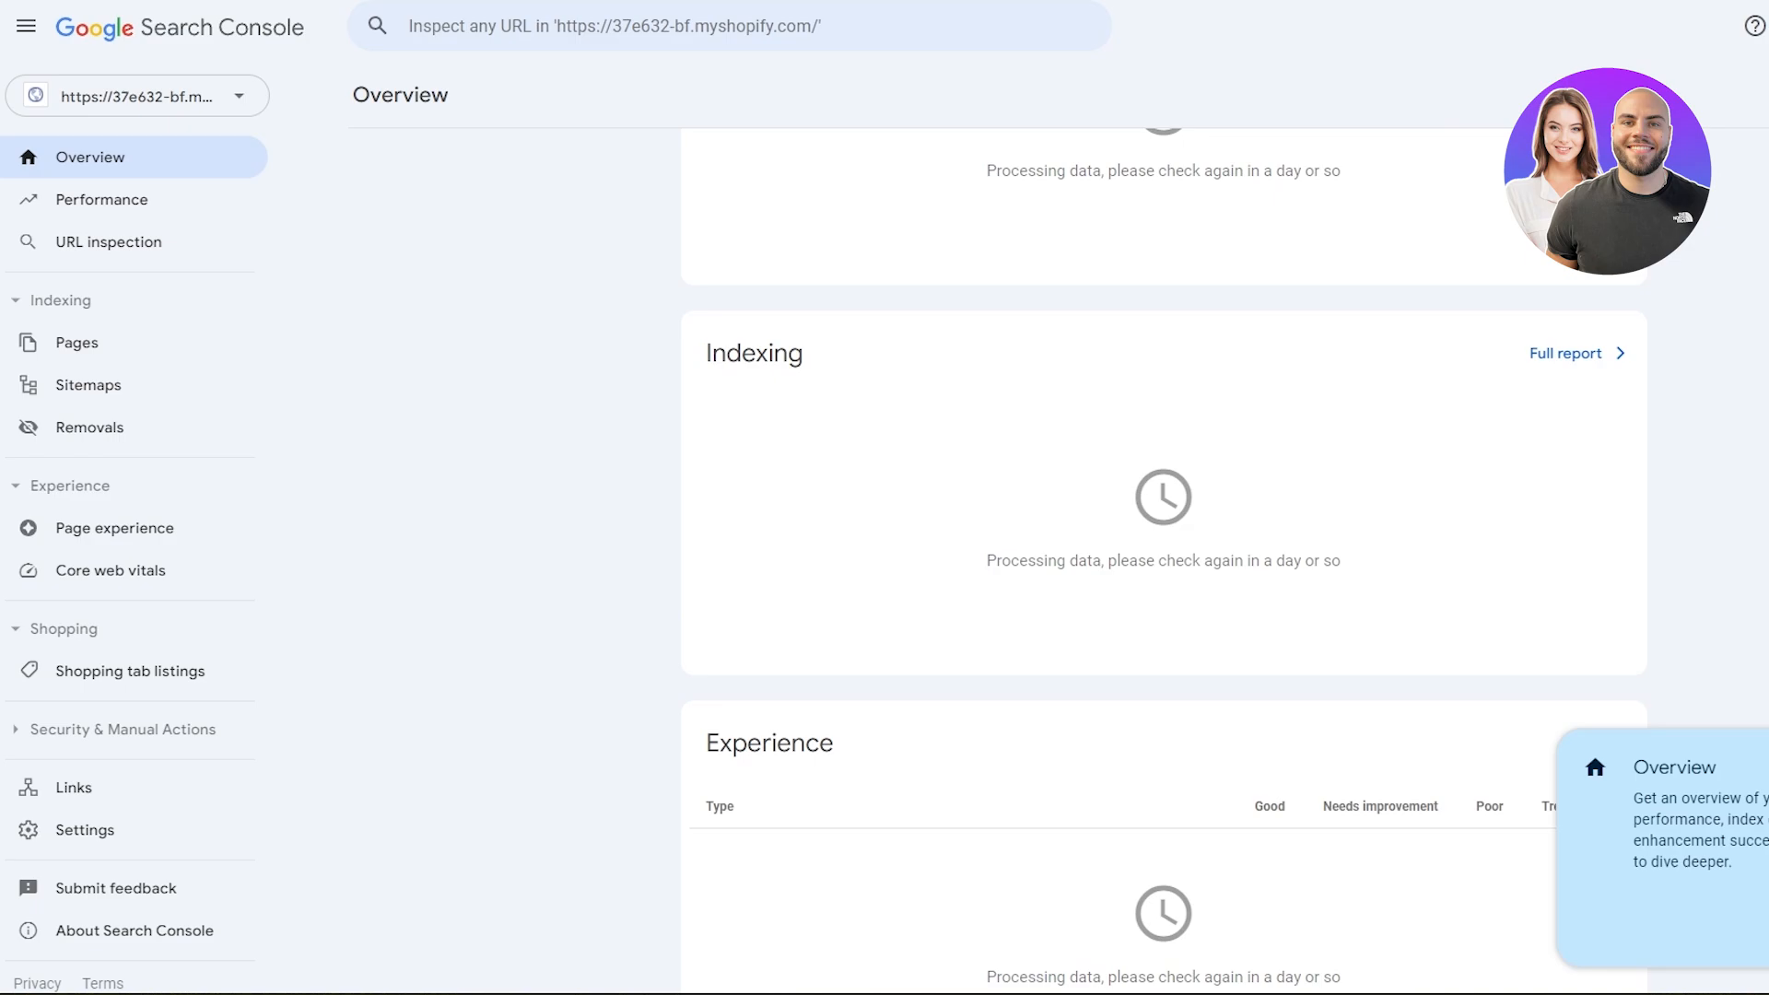
scroll(1087, 396, up, 3)
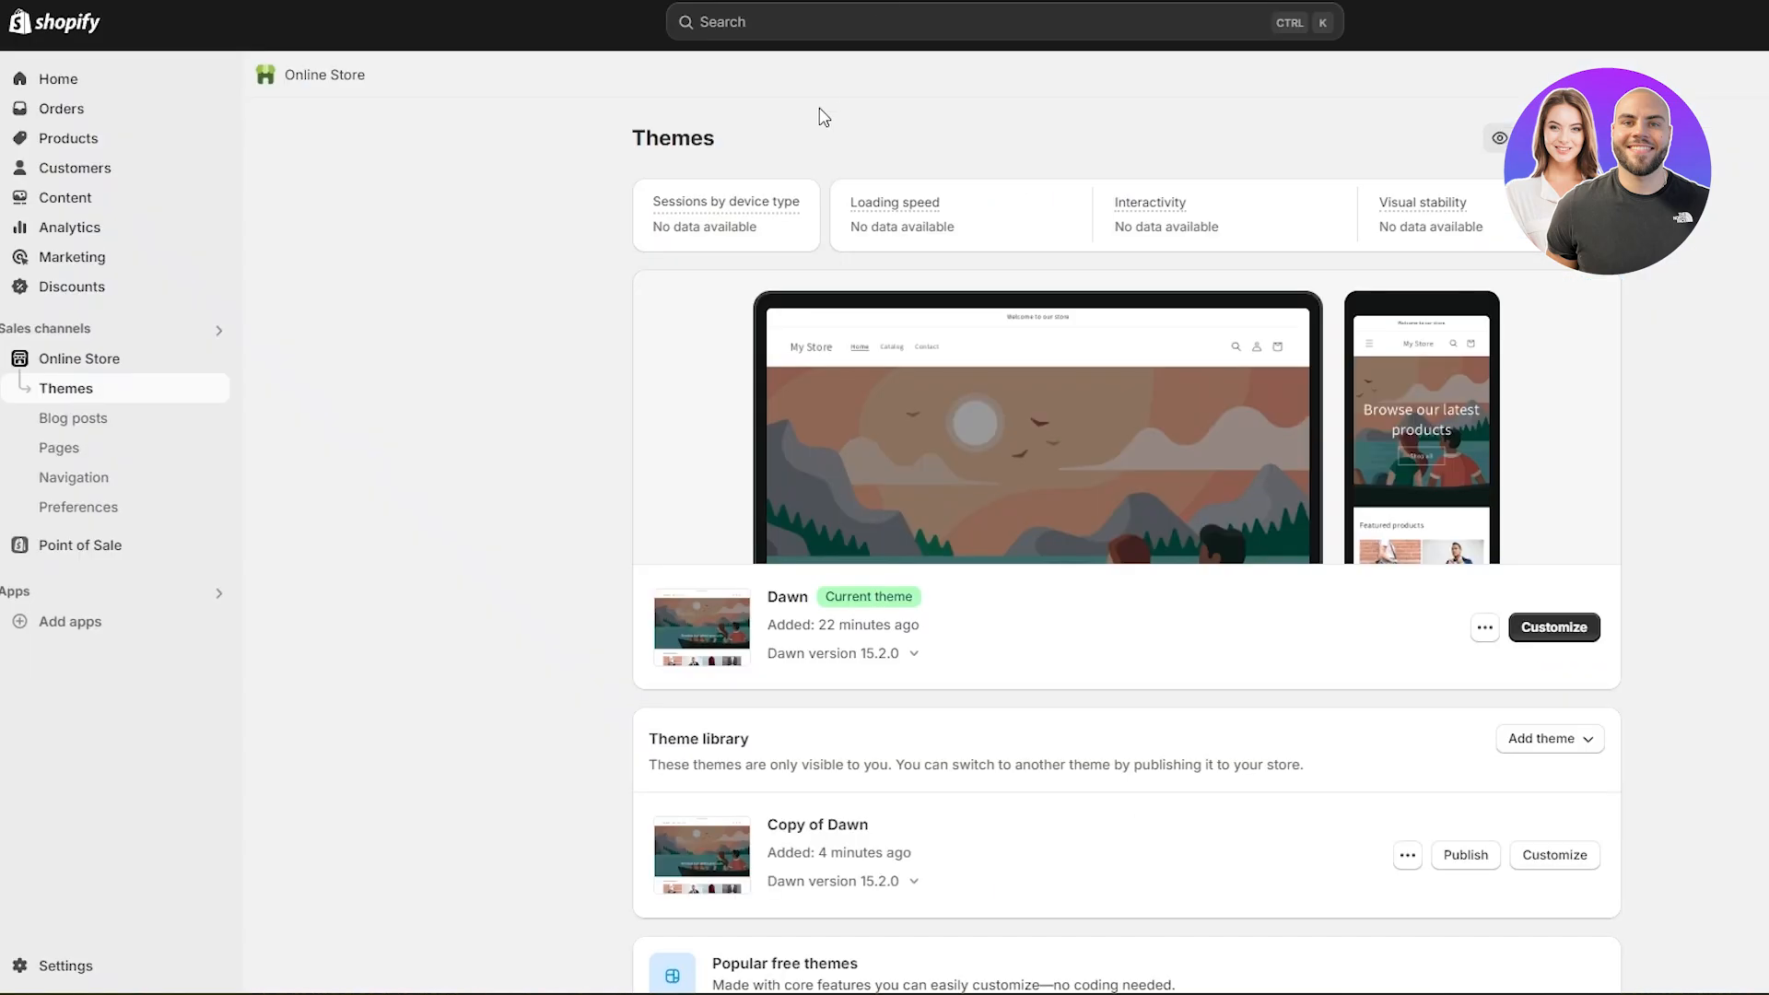
- Switch to the Shopify admin, open the Online Store preferences and review the Google Analytics and Facebook Pixel sections
scroll(756, 232, down, 3)
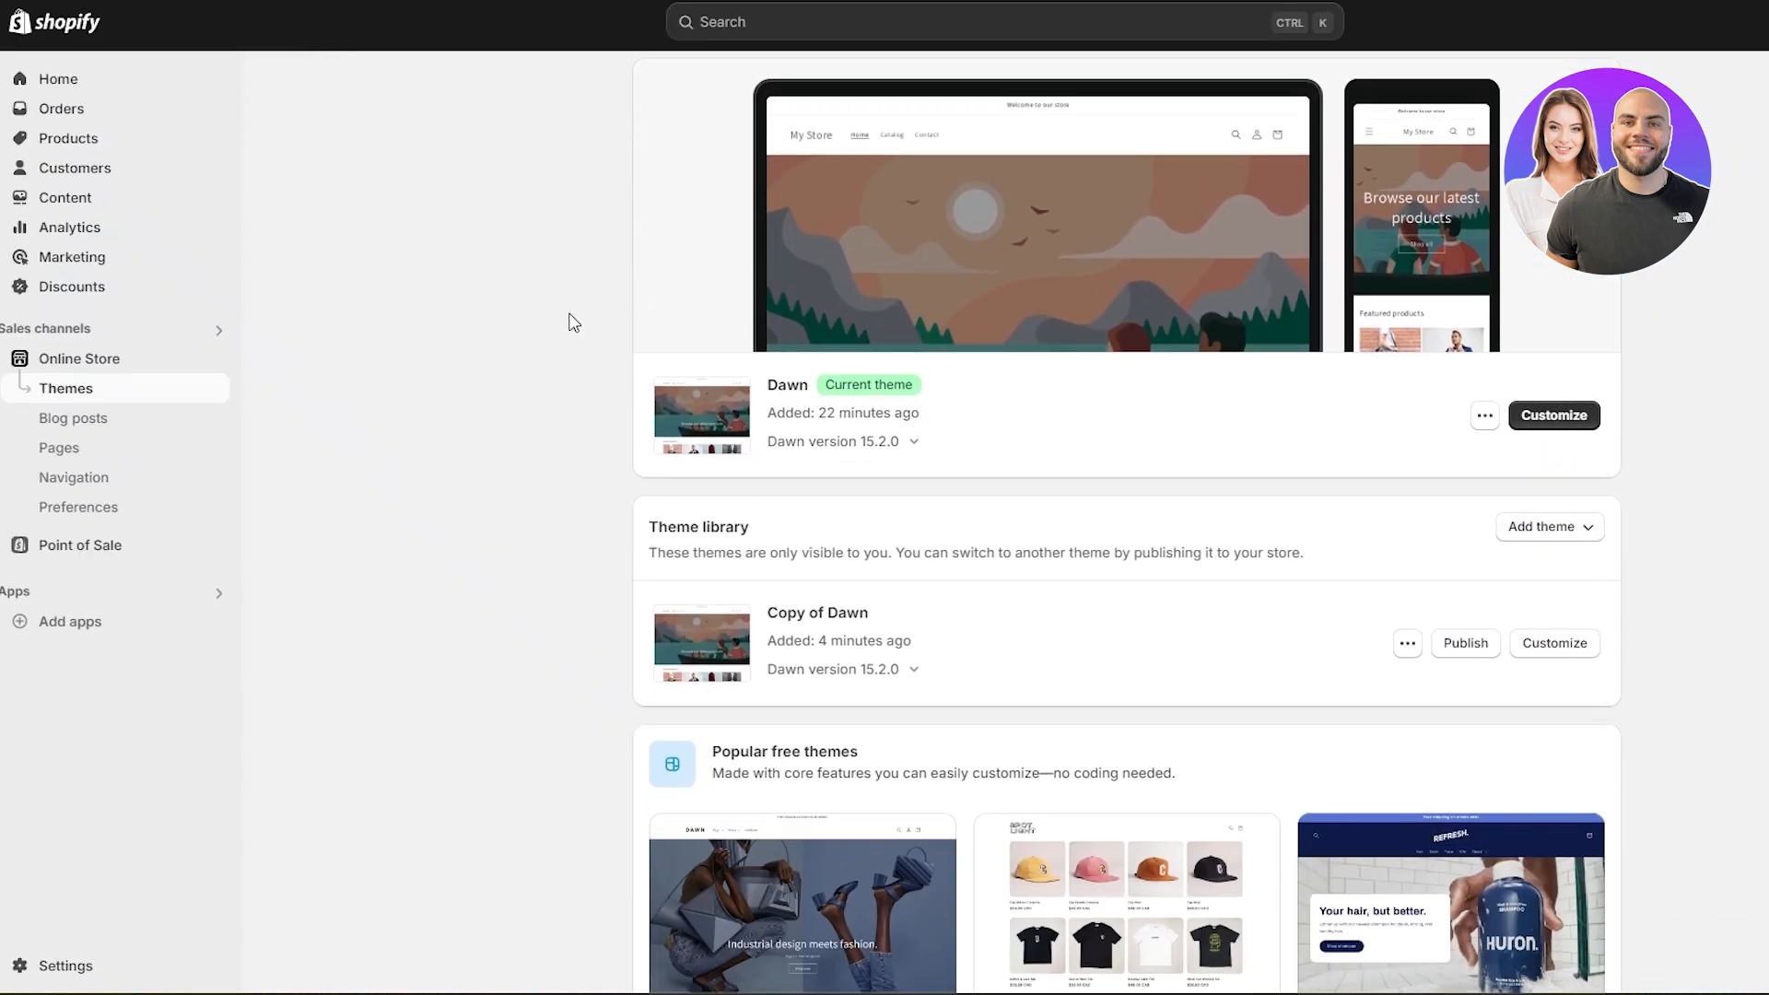
scroll(572, 320, up, 3)
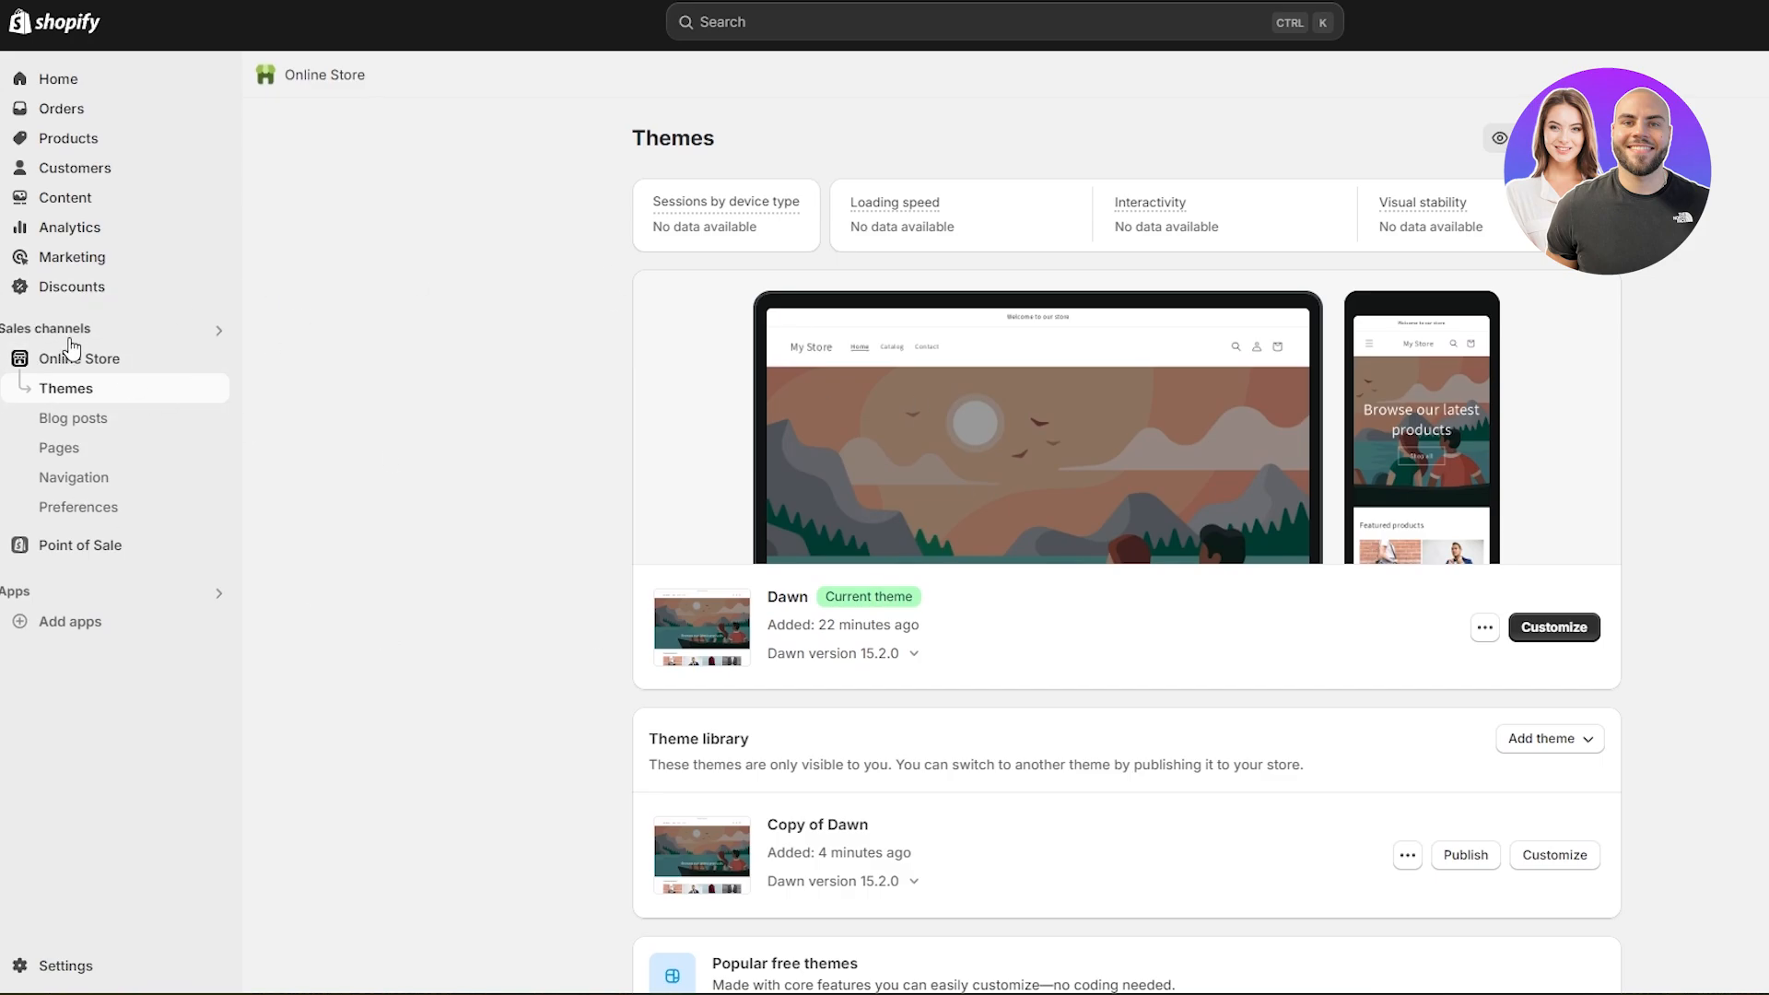
click(64, 519)
scroll(1040, 386, down, 4)
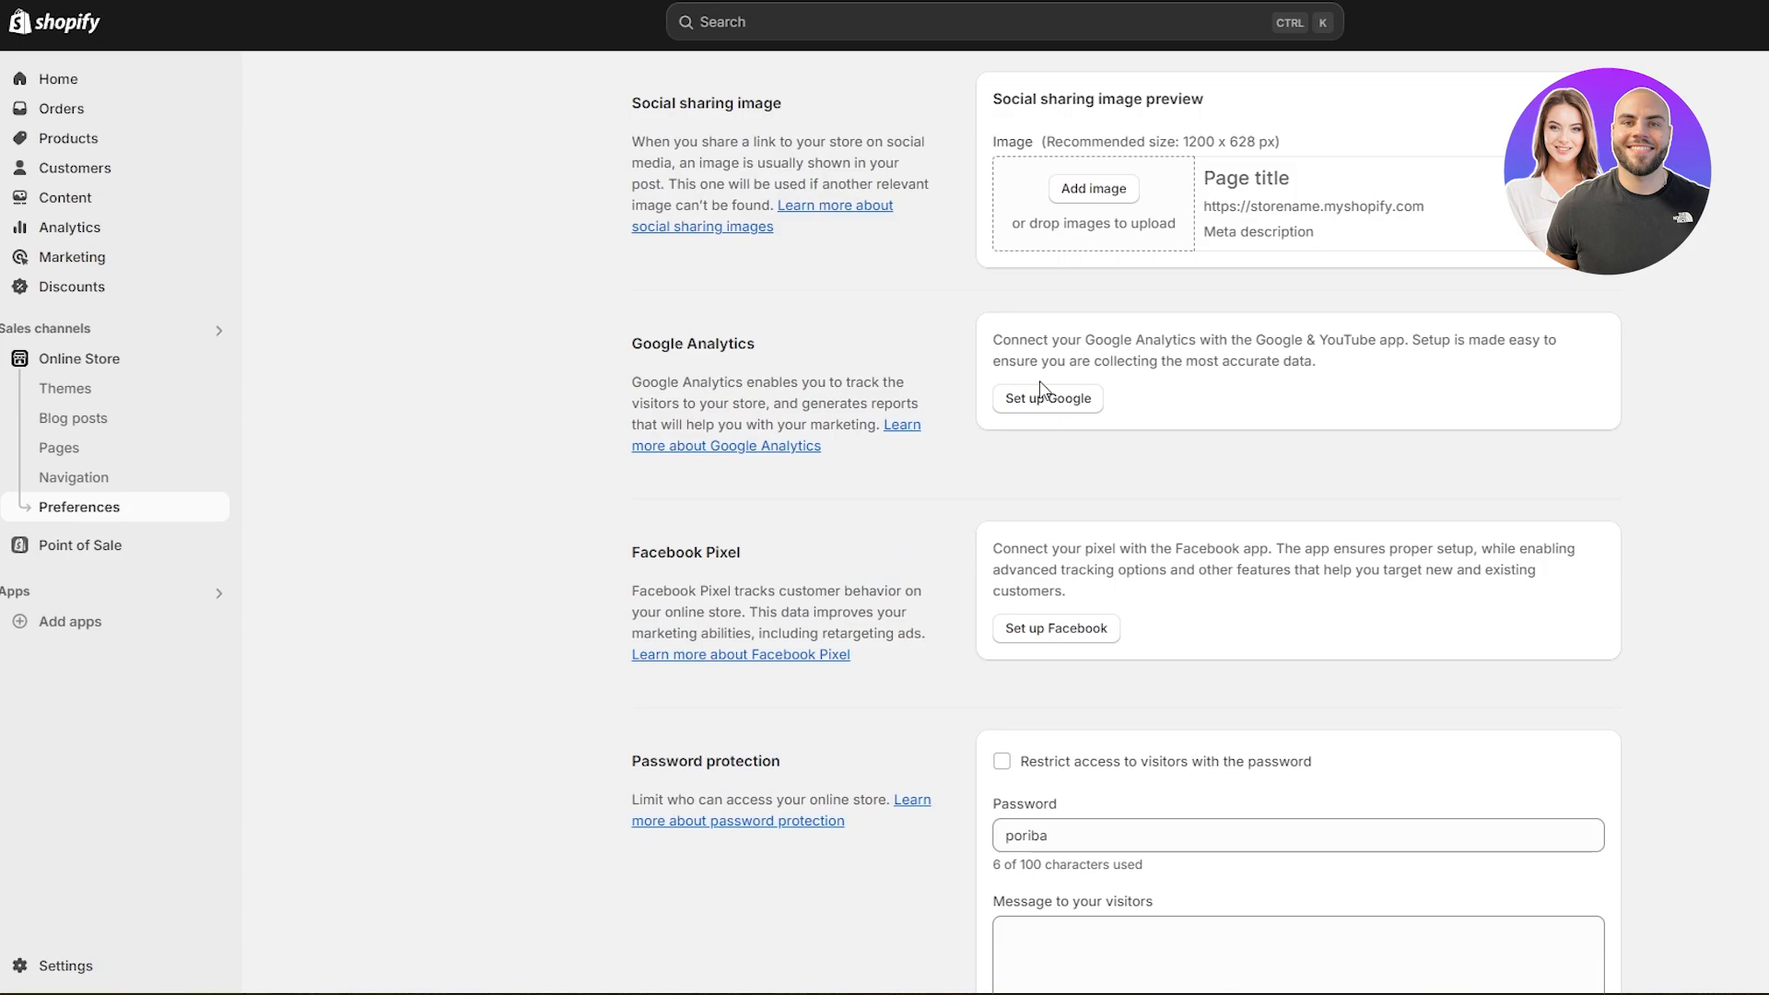
drag(630, 352, 804, 361)
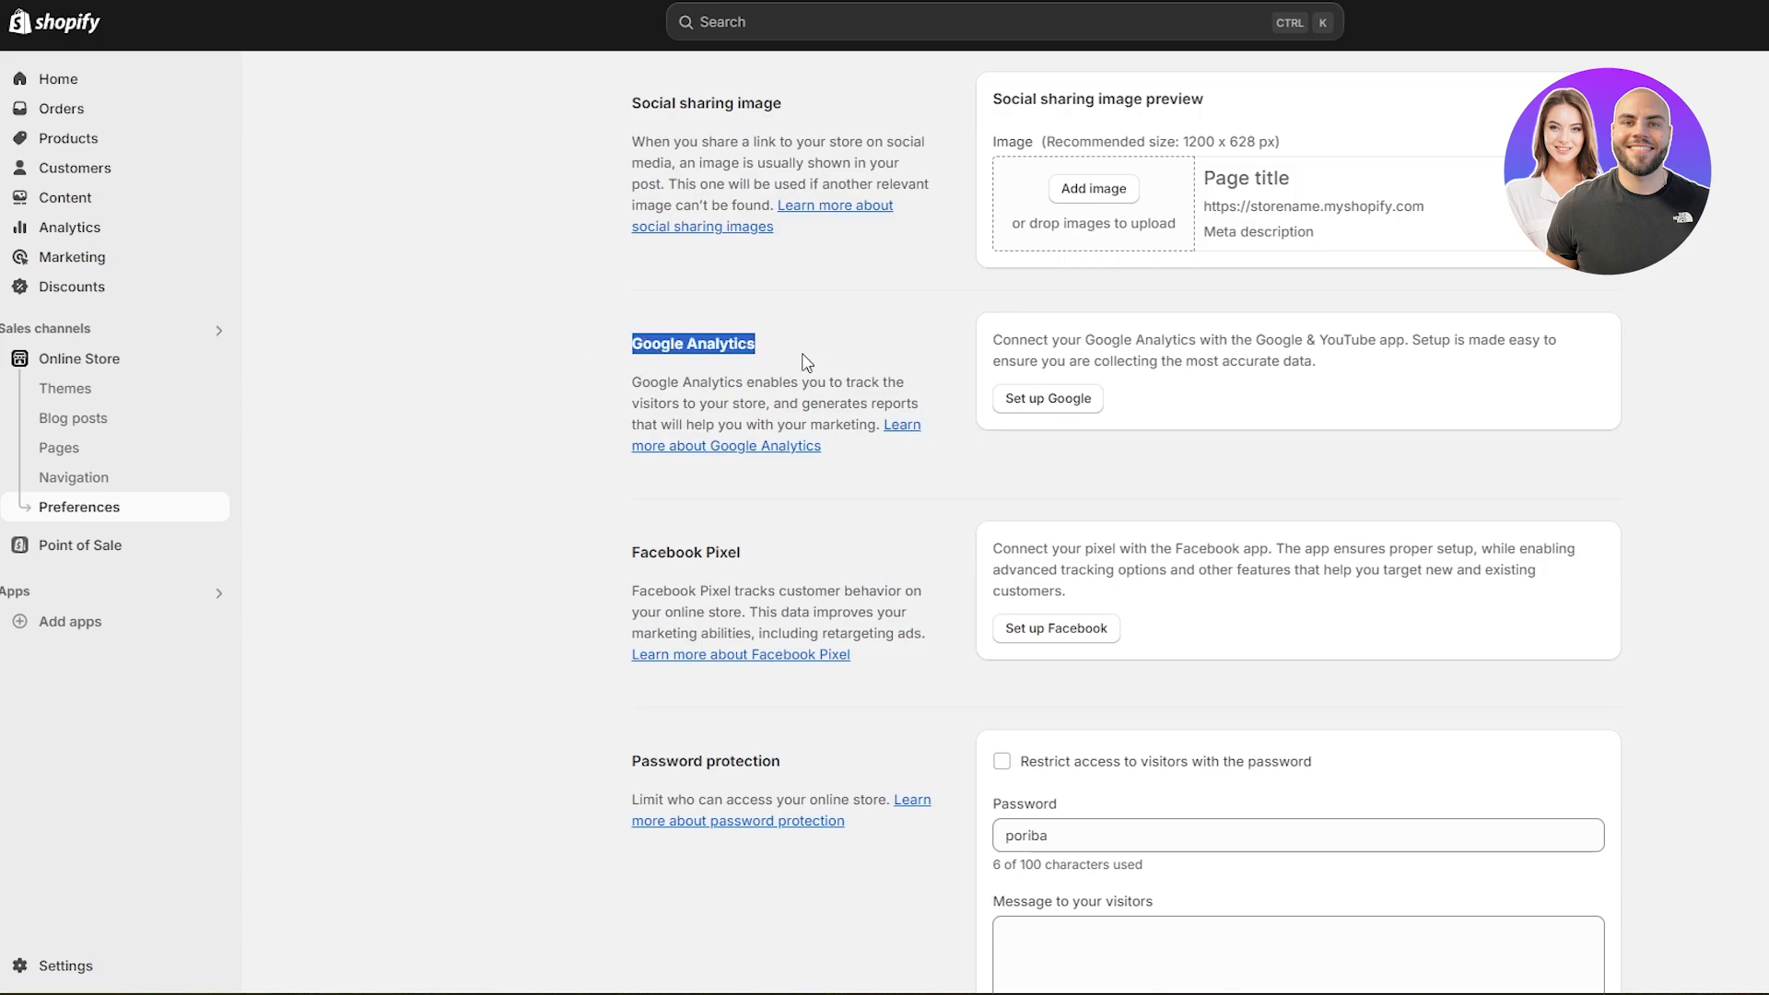
drag(652, 555, 791, 567)
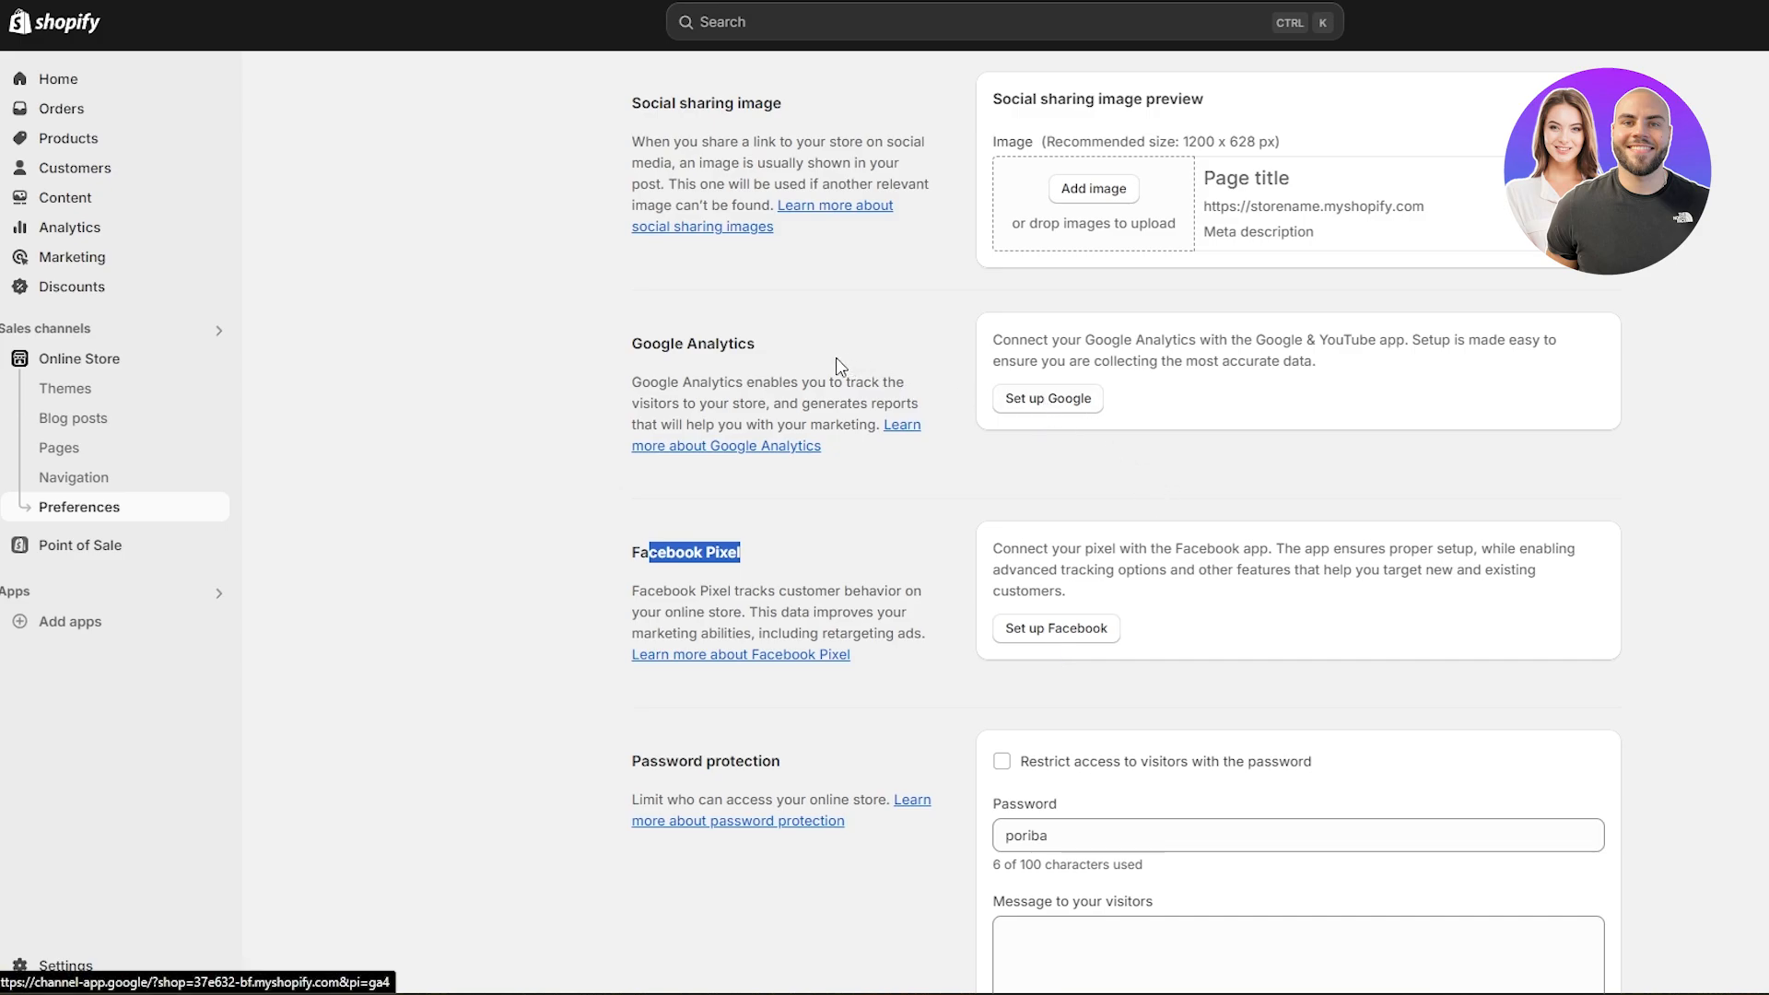
drag(673, 343, 720, 343)
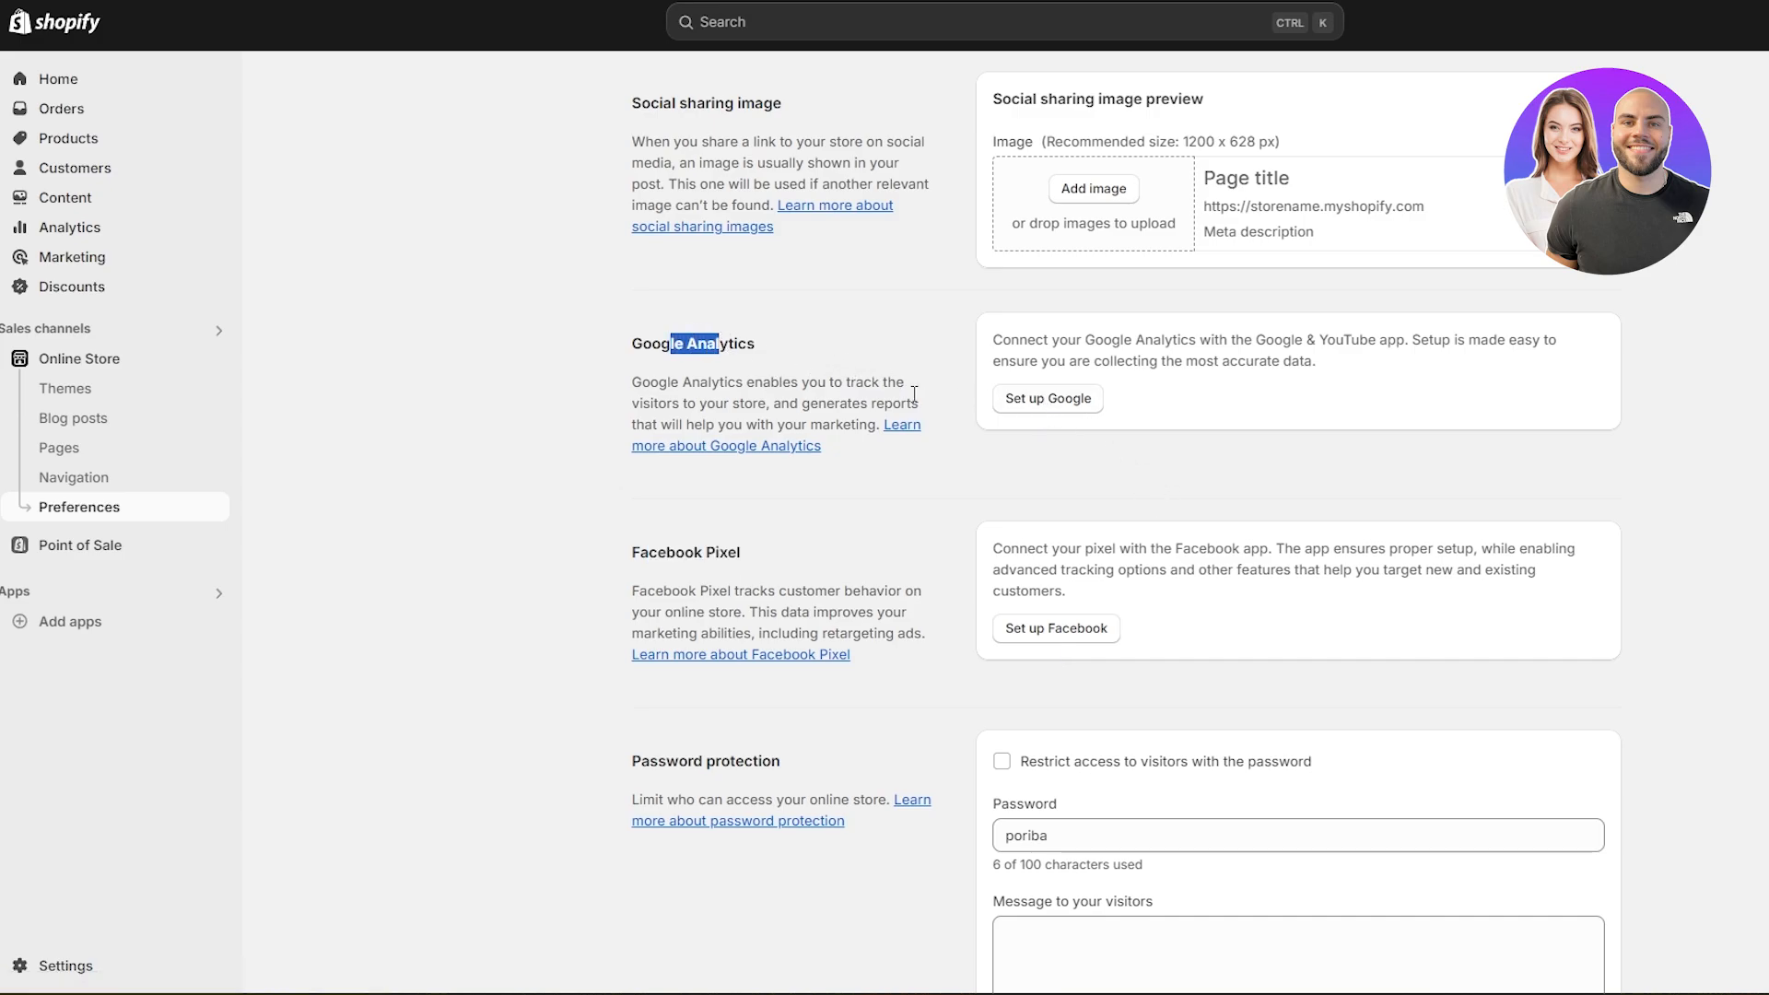
- Start the Google setup for Google Analytics, install the Google & YouTube app and pin it to the navigation
click(1067, 405)
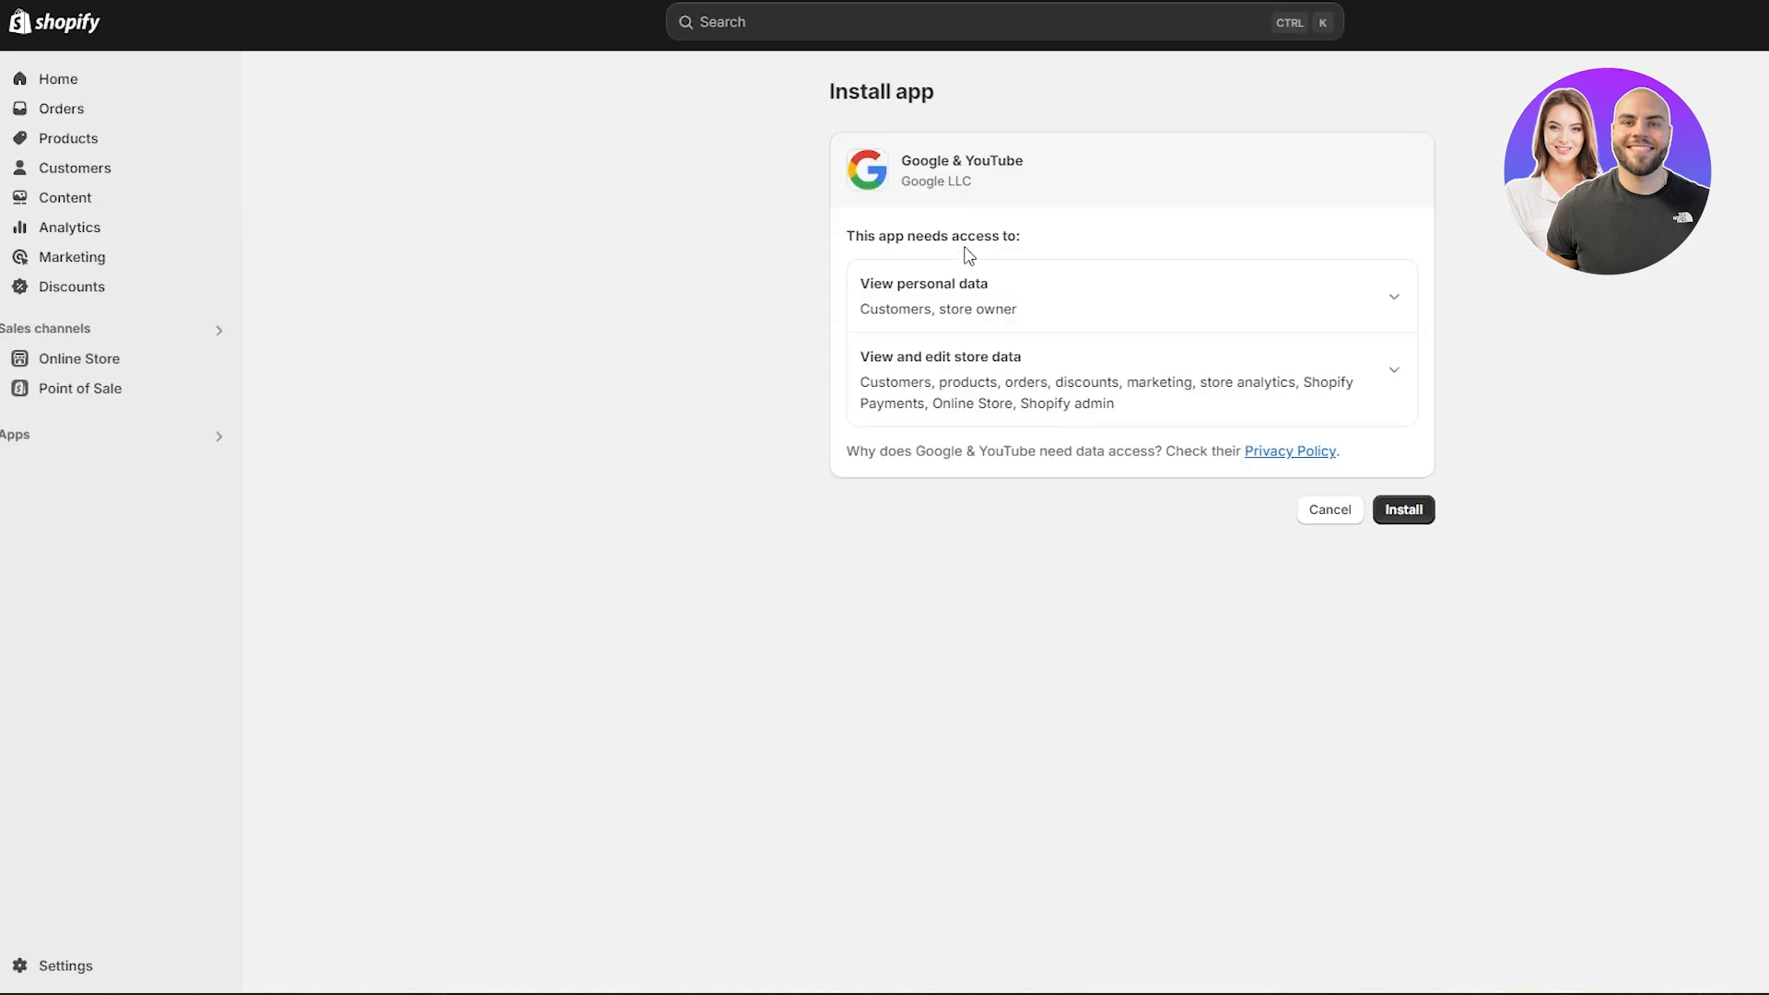
drag(900, 161, 1027, 172)
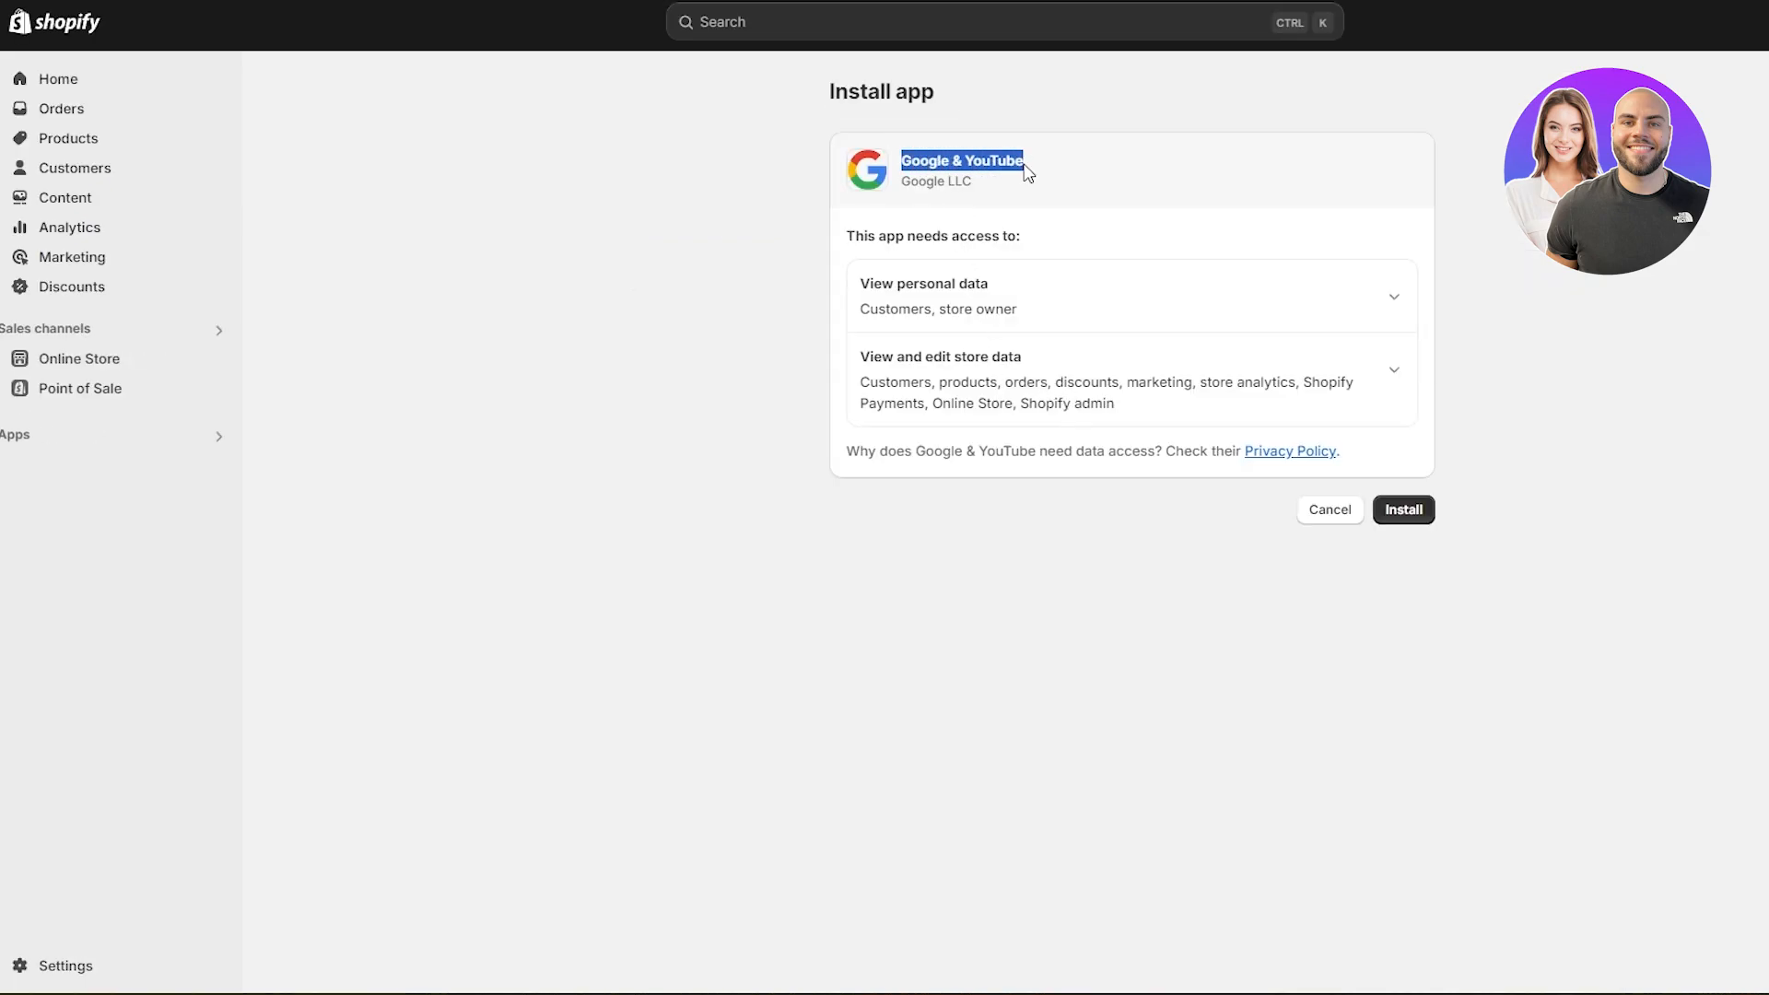
click(1389, 516)
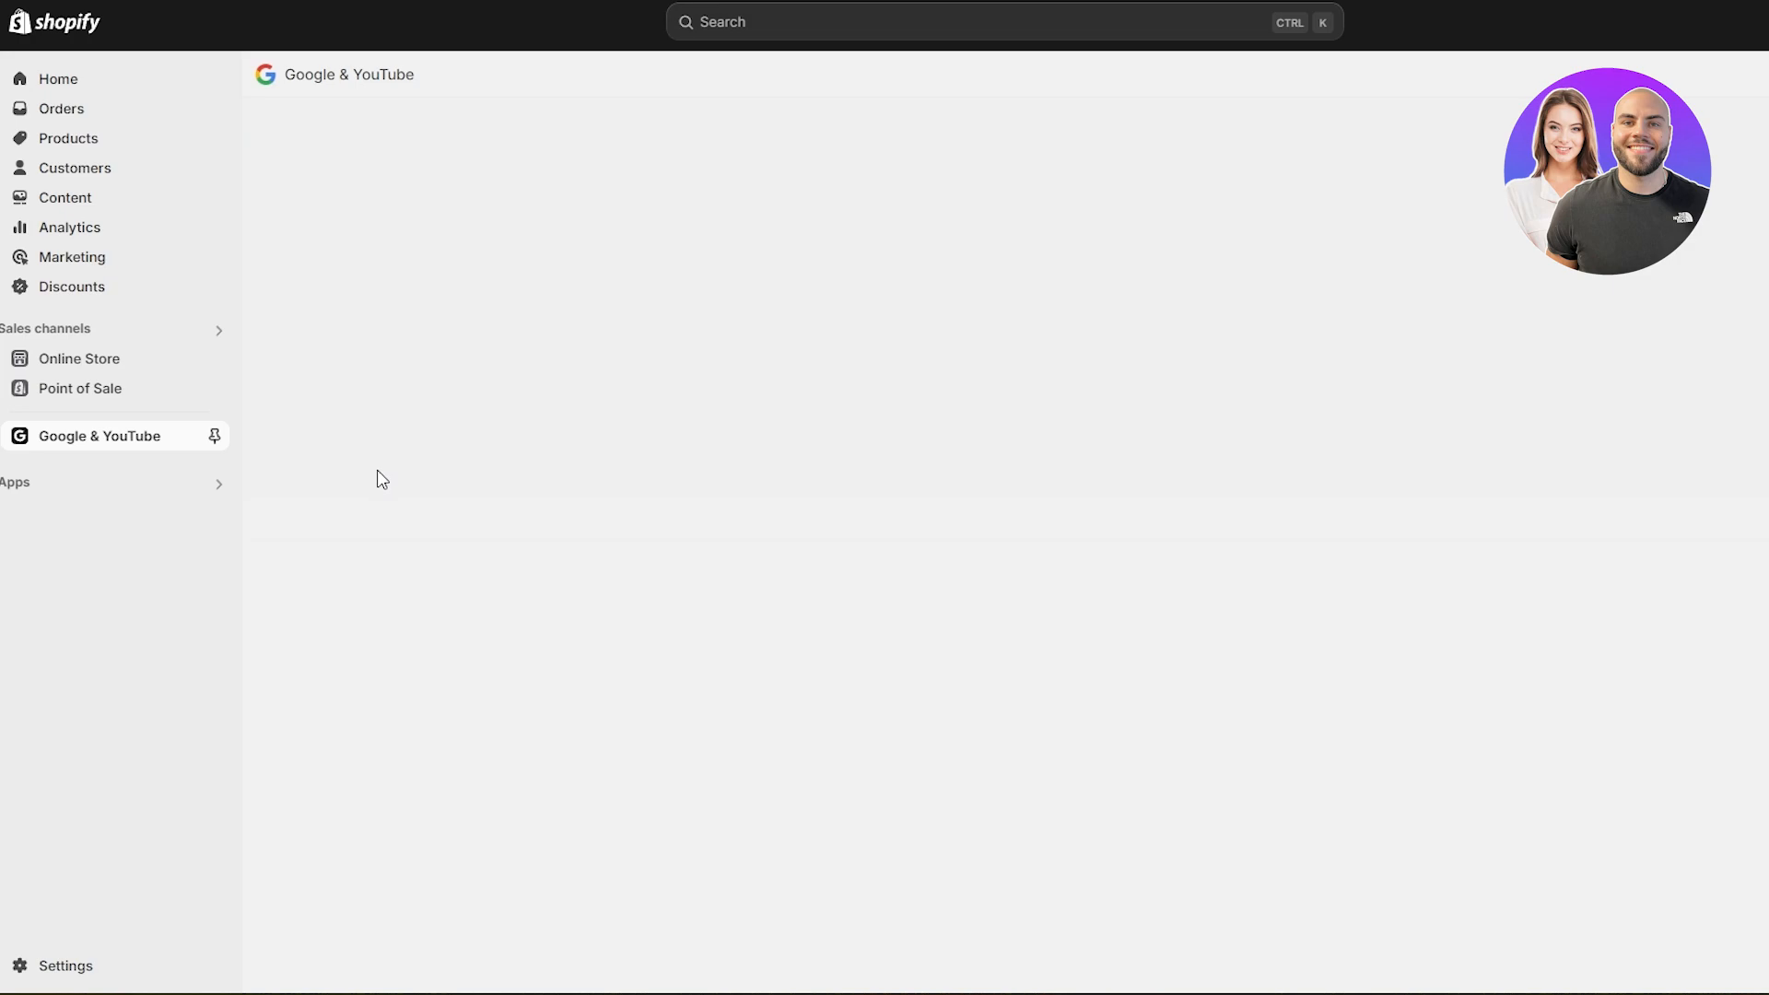
click(215, 436)
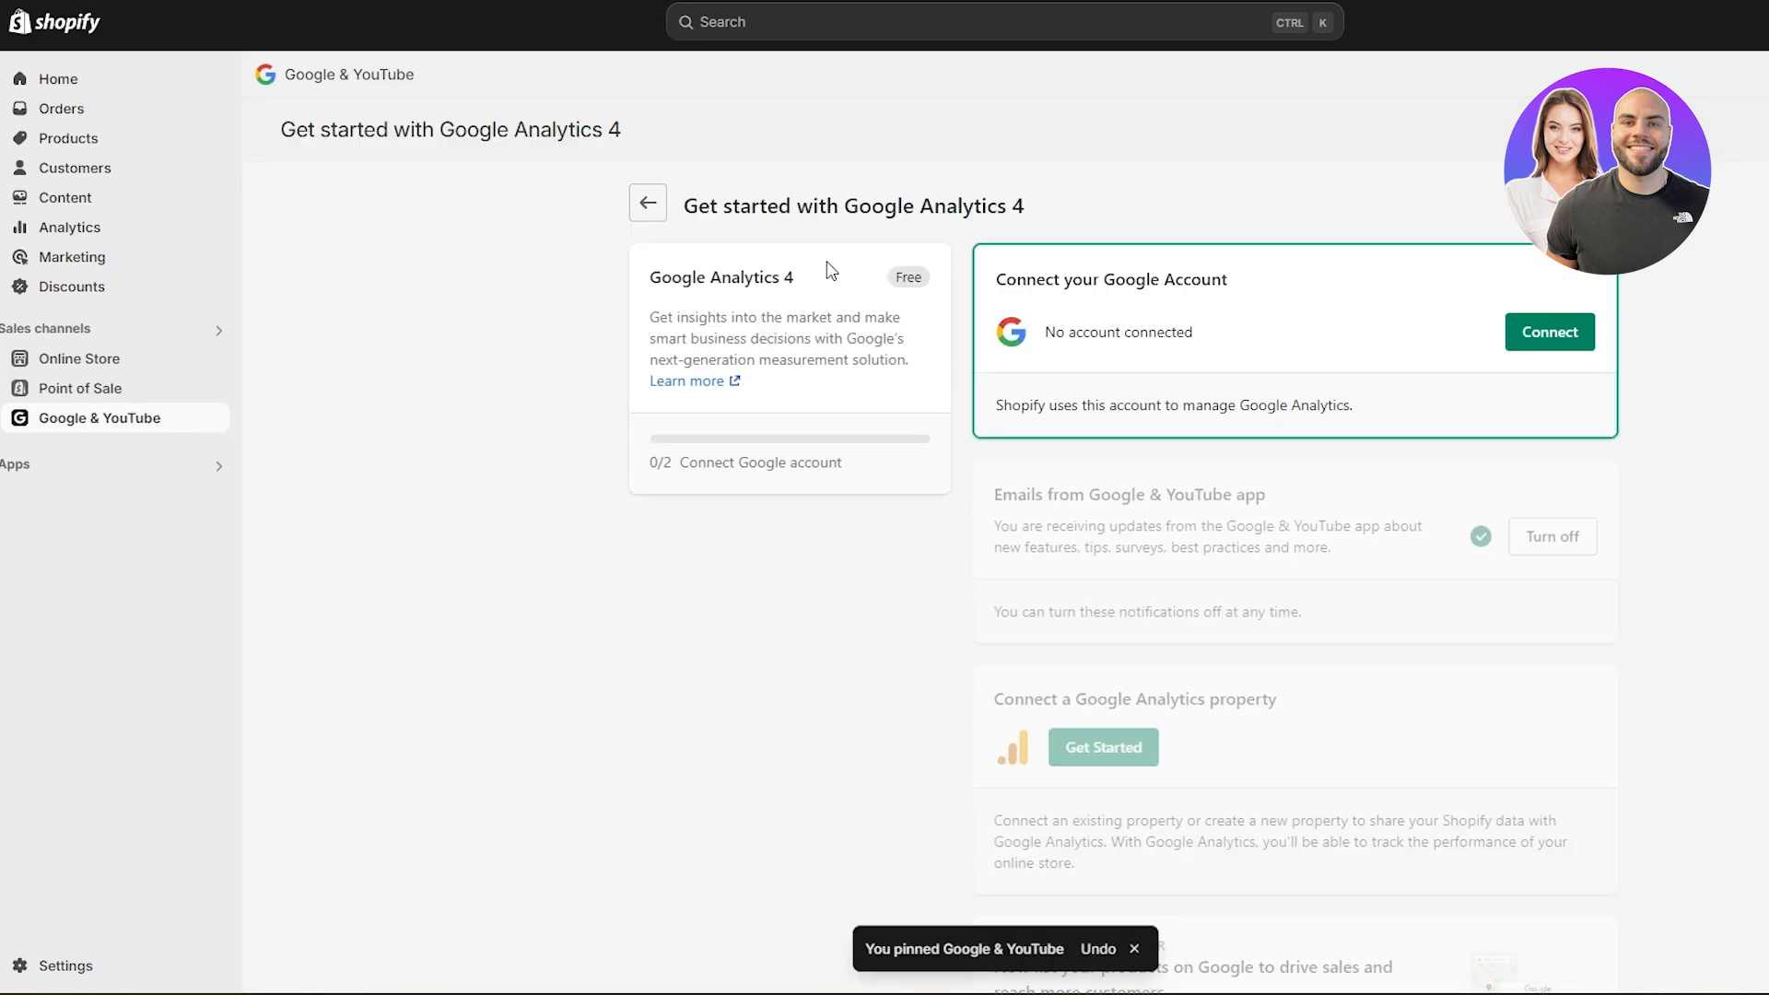
- Connect the first listed Google account to the Google & YouTube app and grant Google Channel by Shopify the requested access
drag(993, 280, 1262, 300)
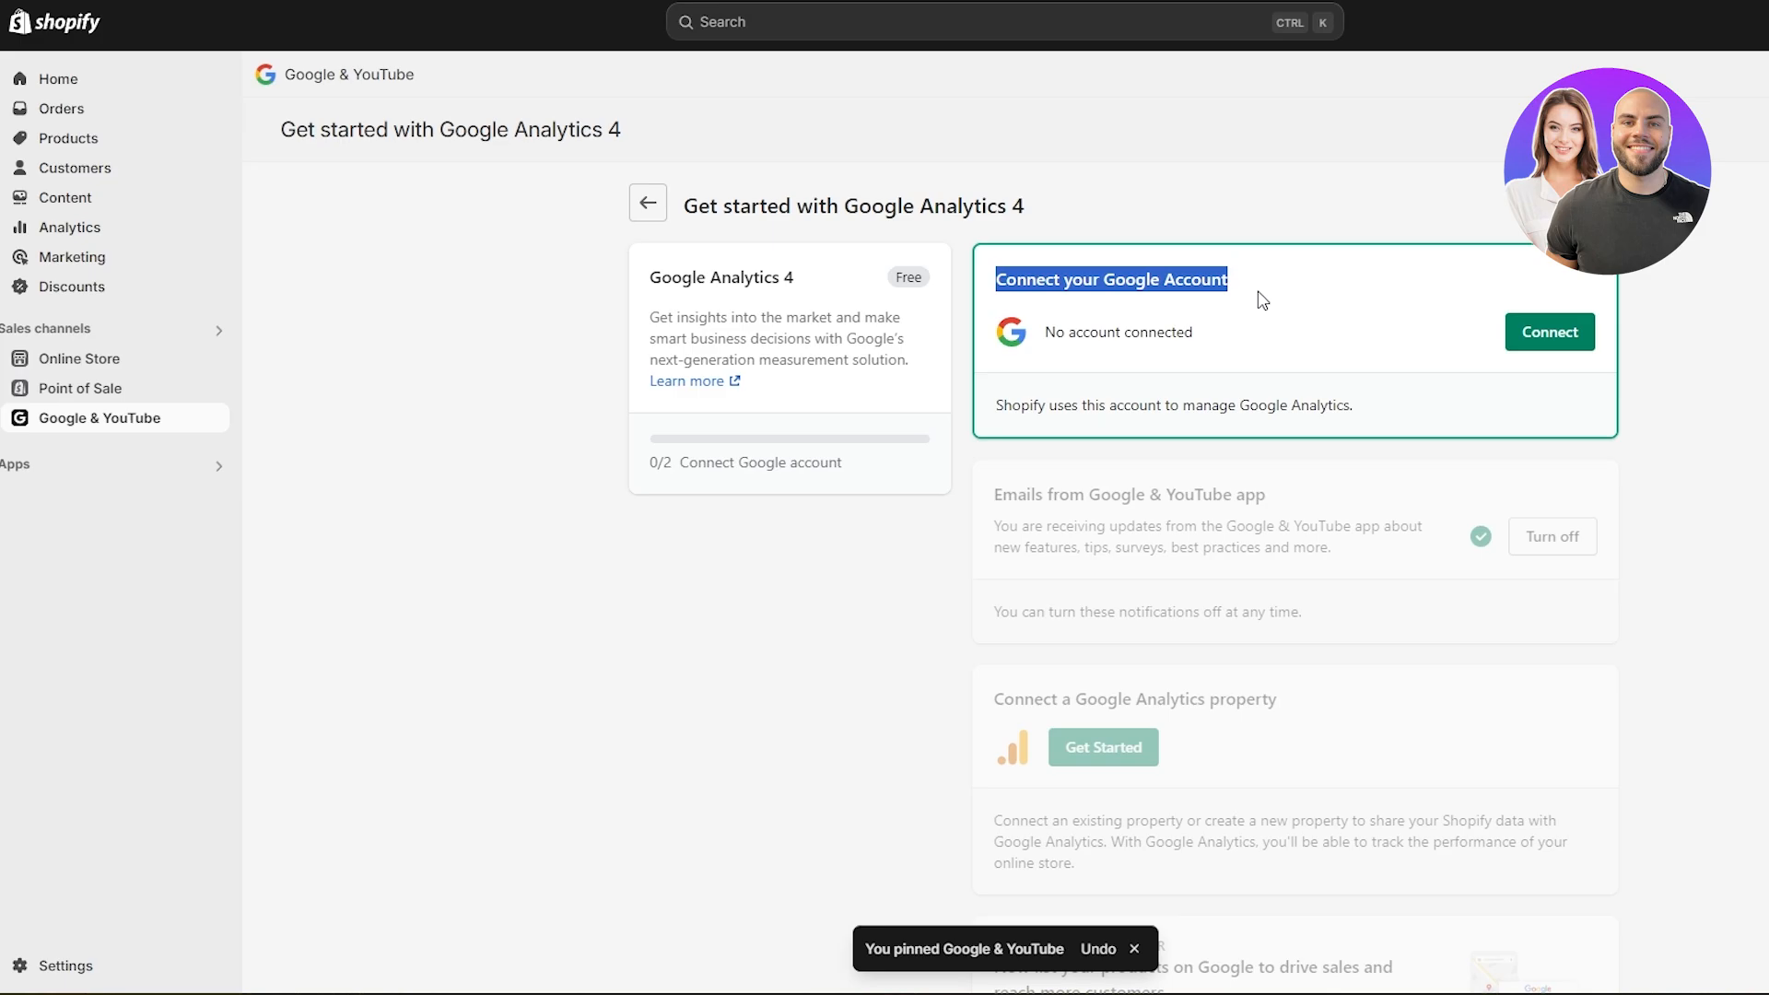
drag(659, 276, 823, 286)
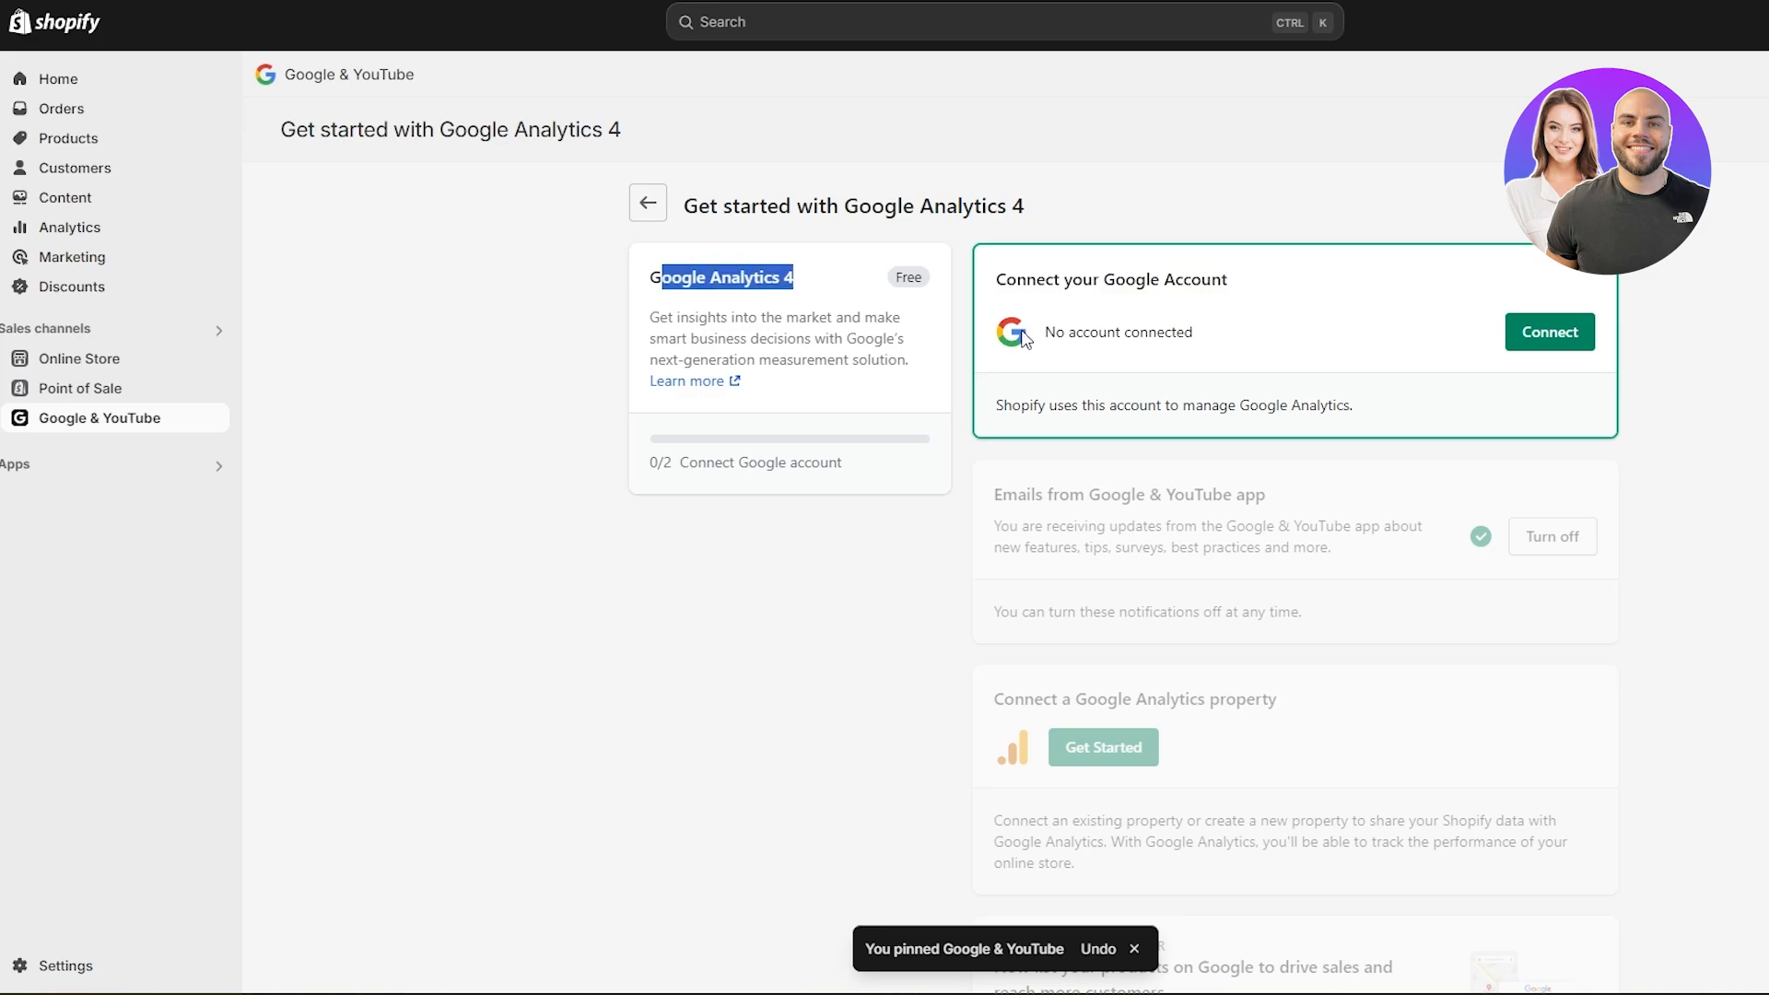
click(1566, 343)
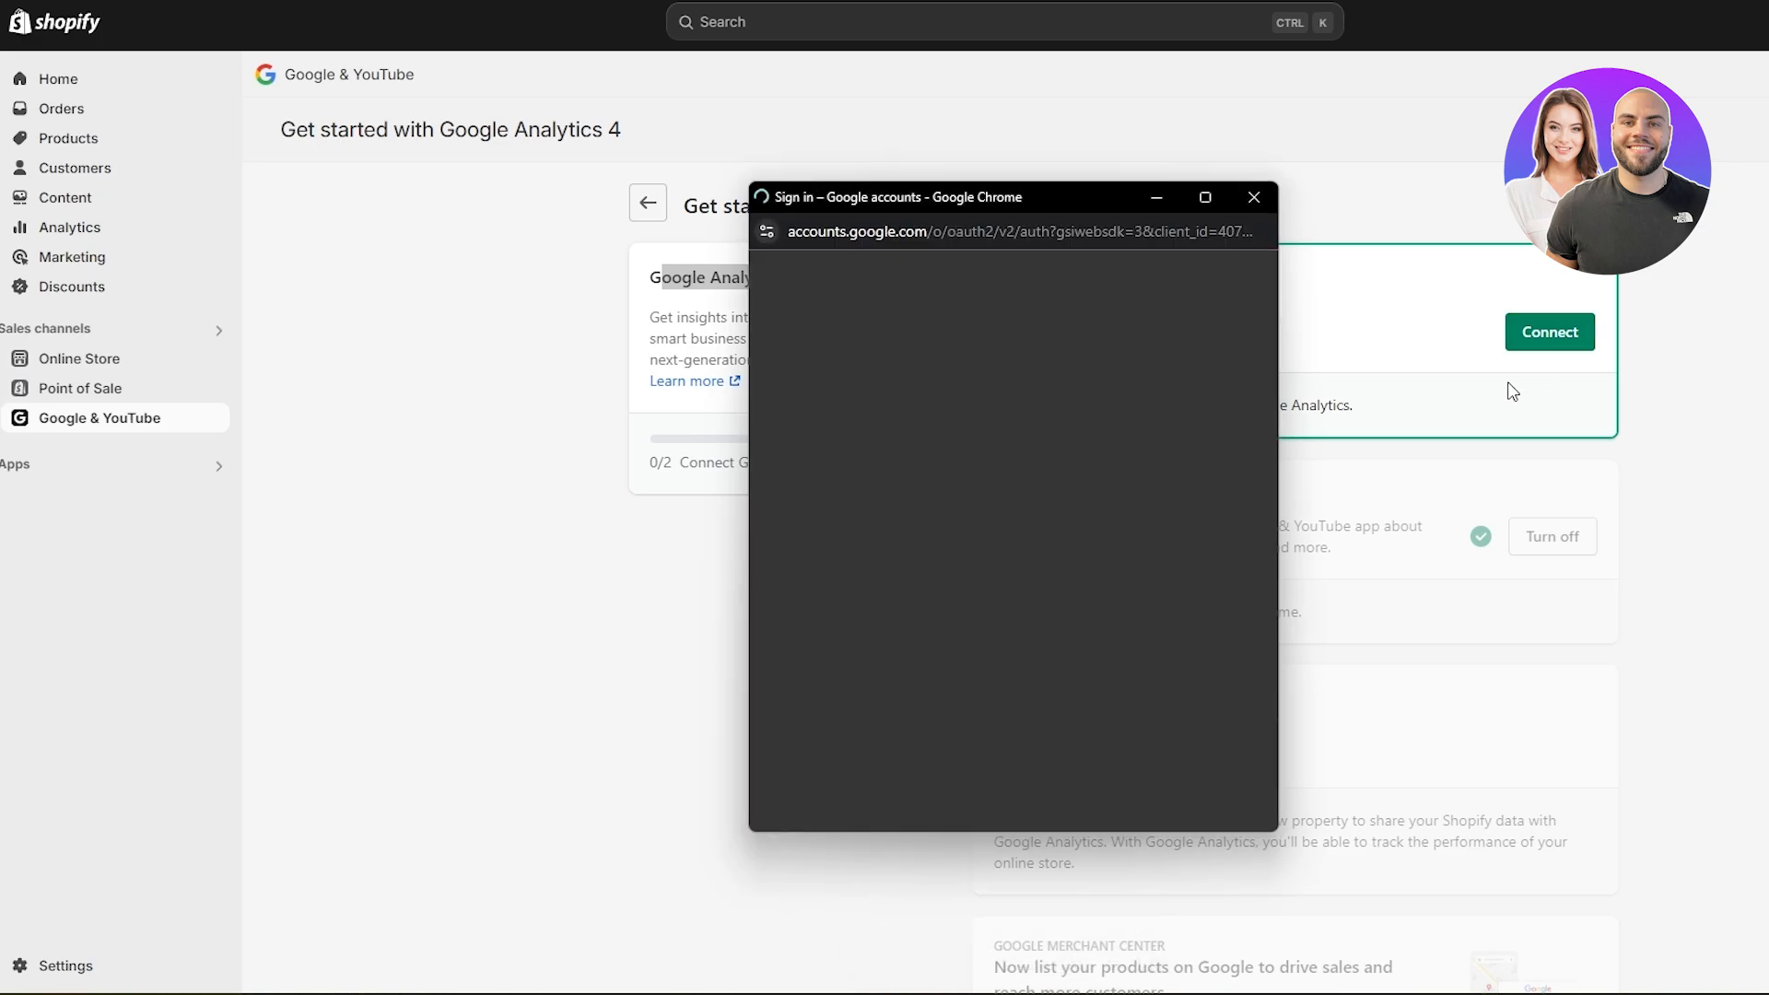
click(851, 569)
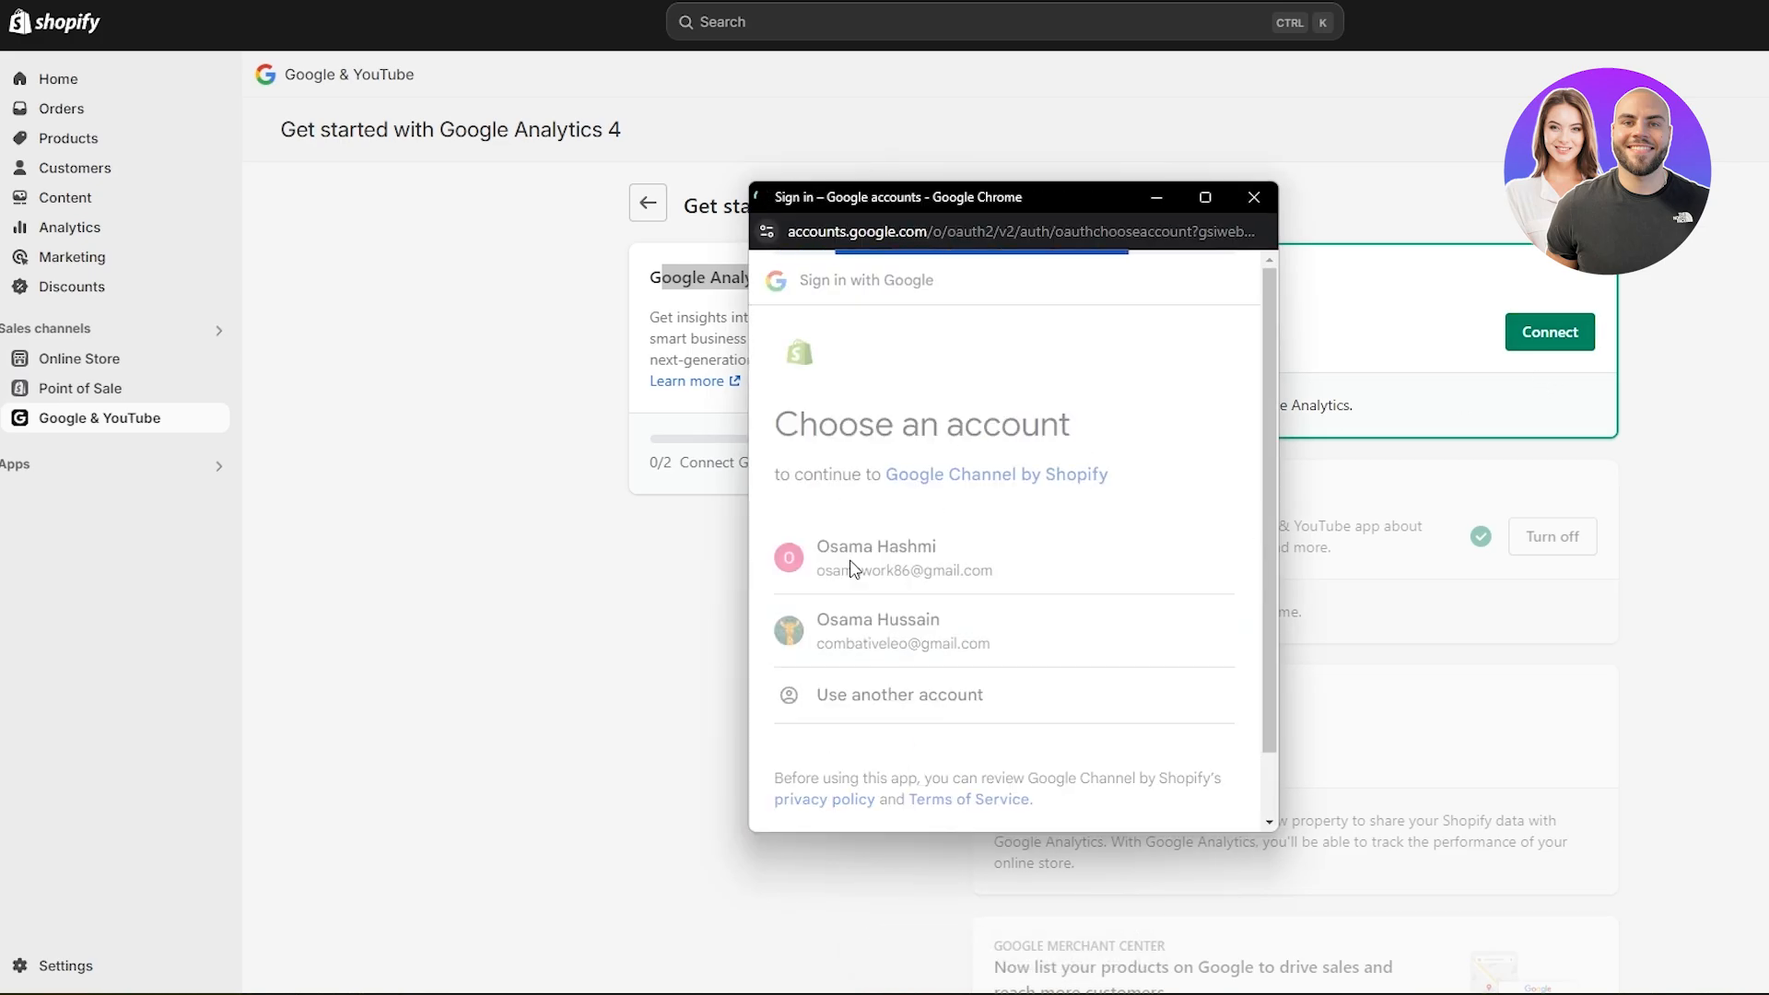
click(1094, 763)
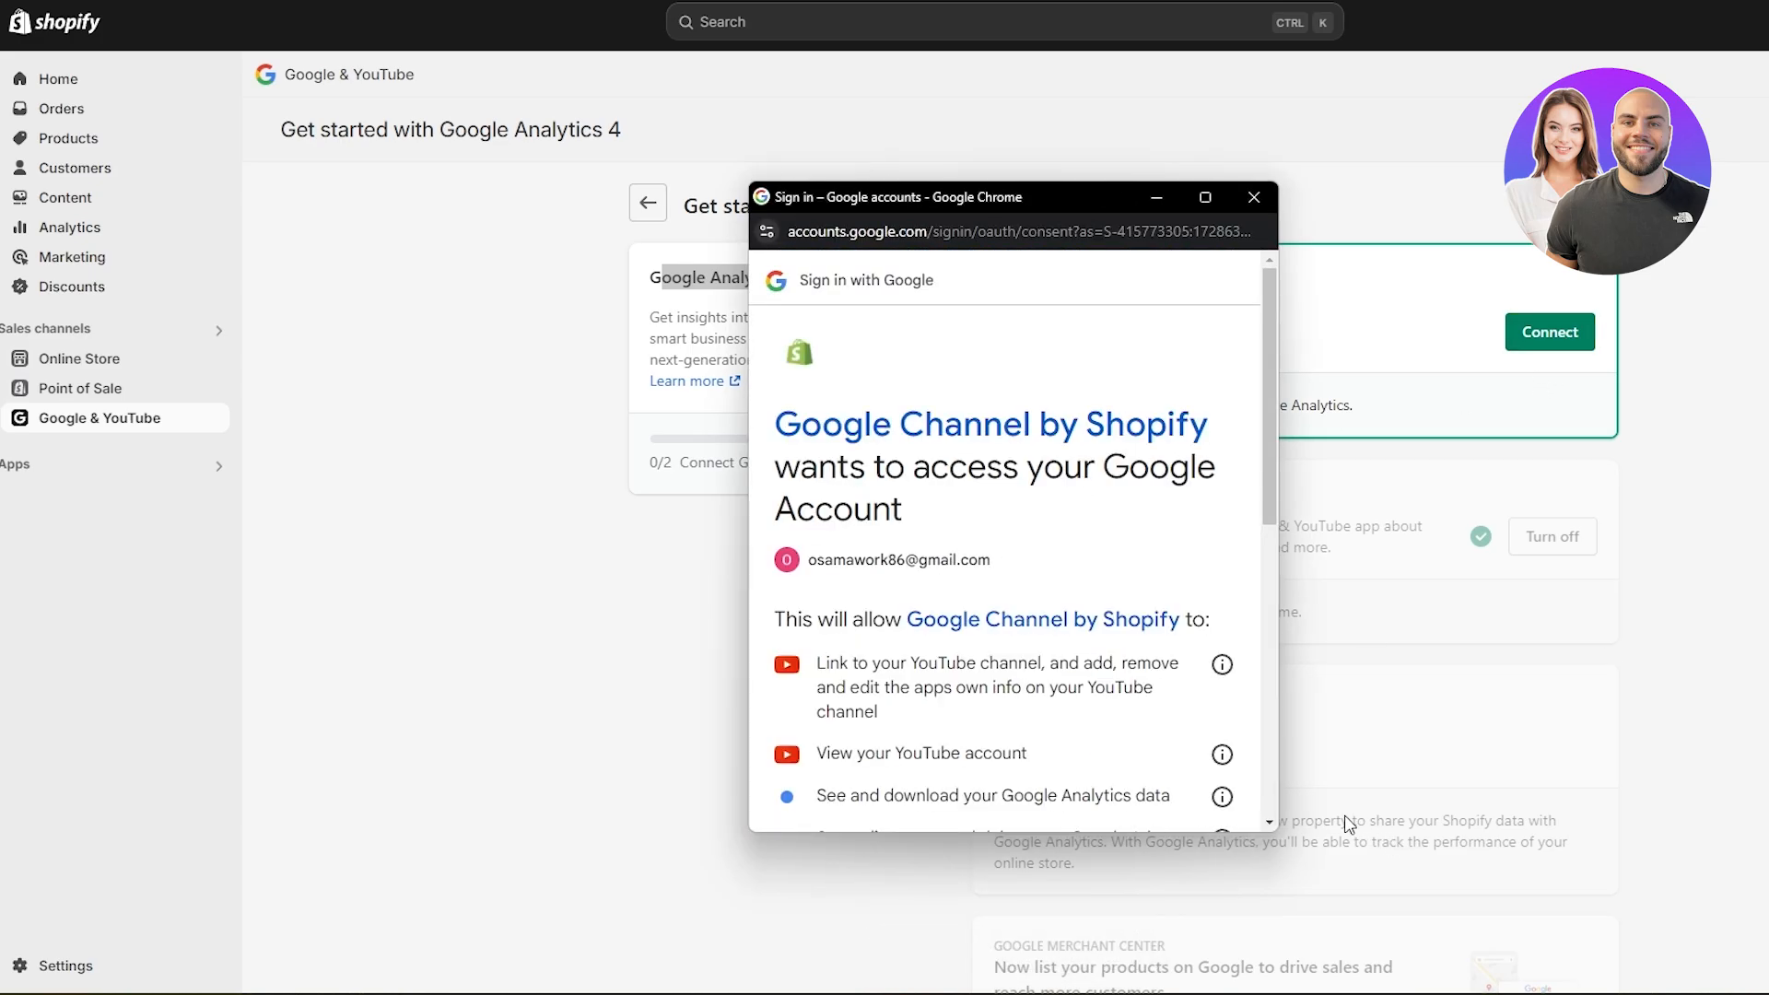
scroll(1145, 734, down, 5)
click(1141, 727)
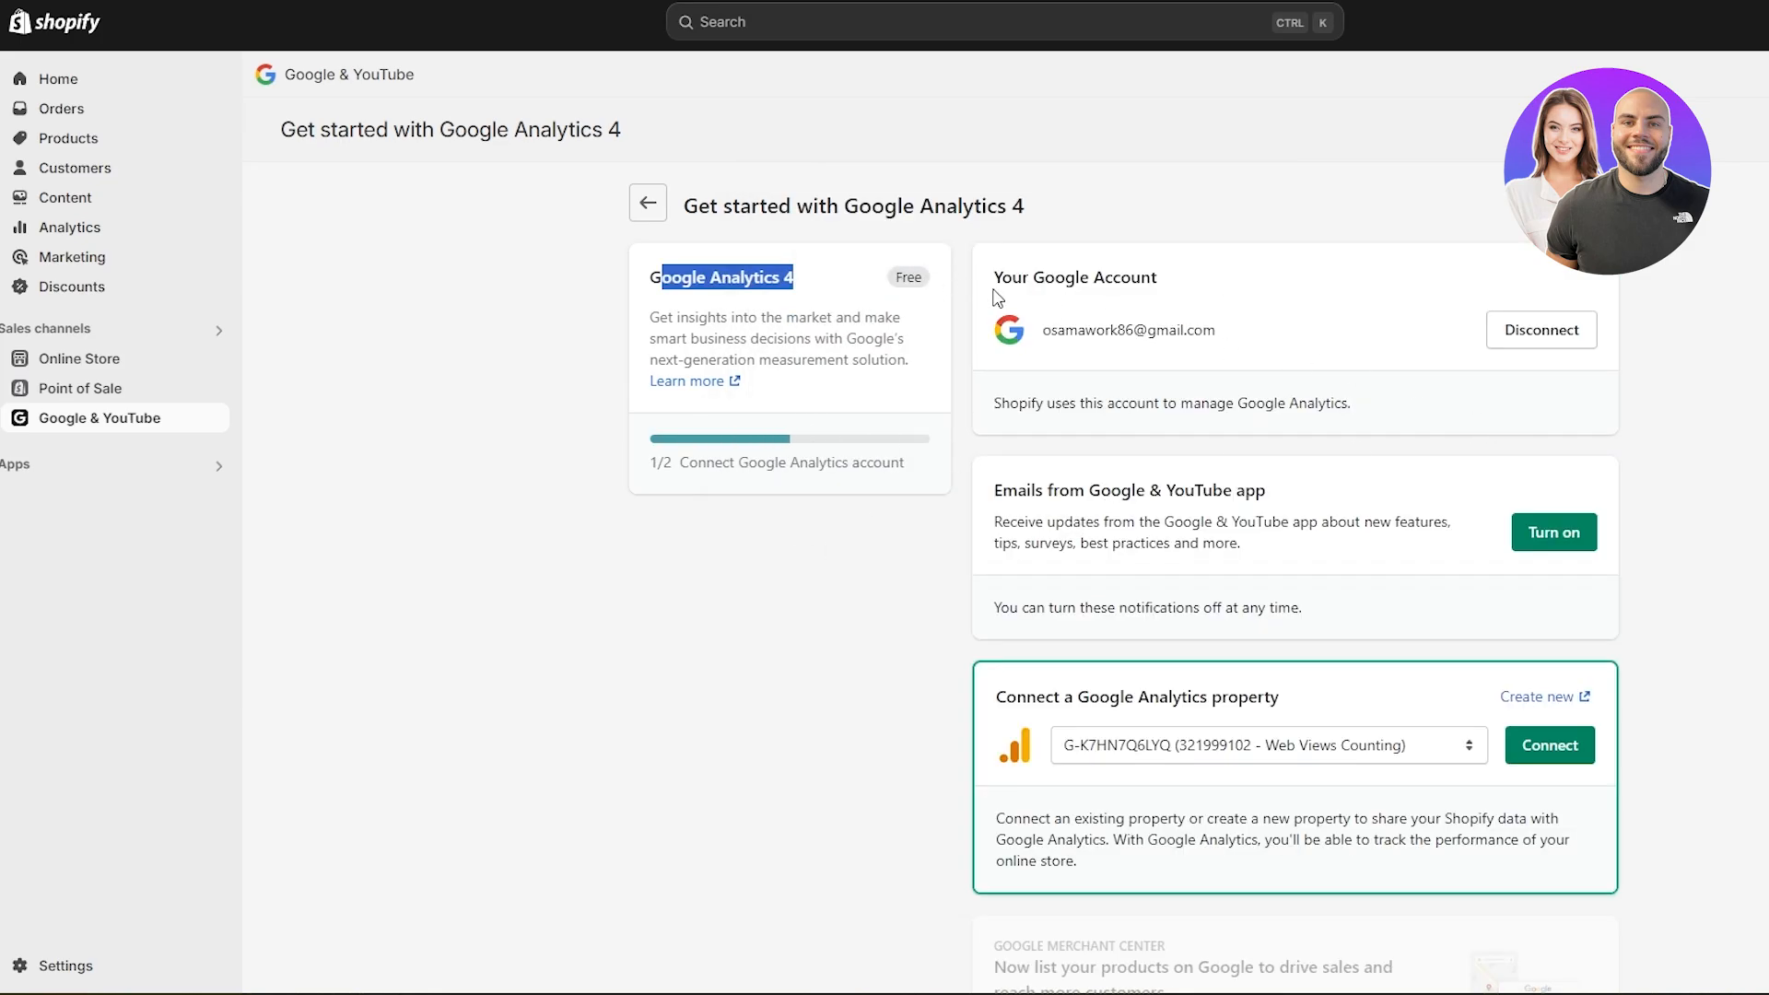
- Review the account and email notification sections, and connect the existing Web Views Counting Google Analytics property to the store
drag(995, 277, 1198, 334)
click(1200, 342)
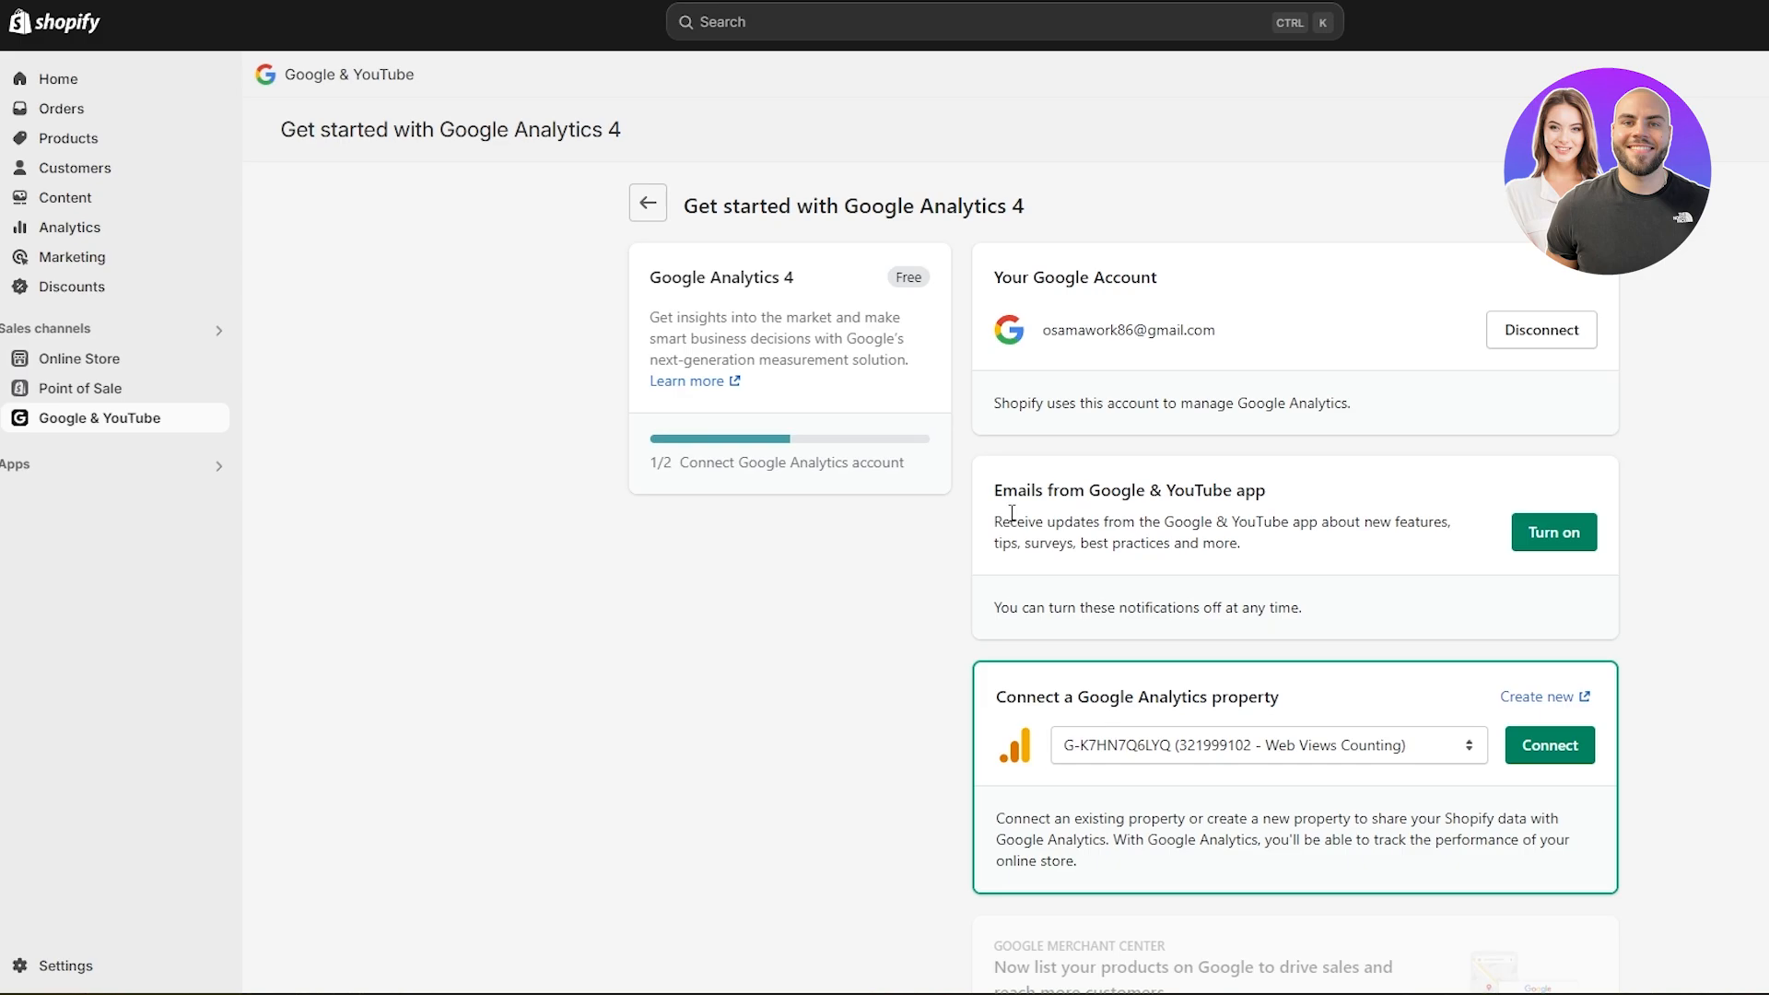
drag(1002, 495, 1271, 504)
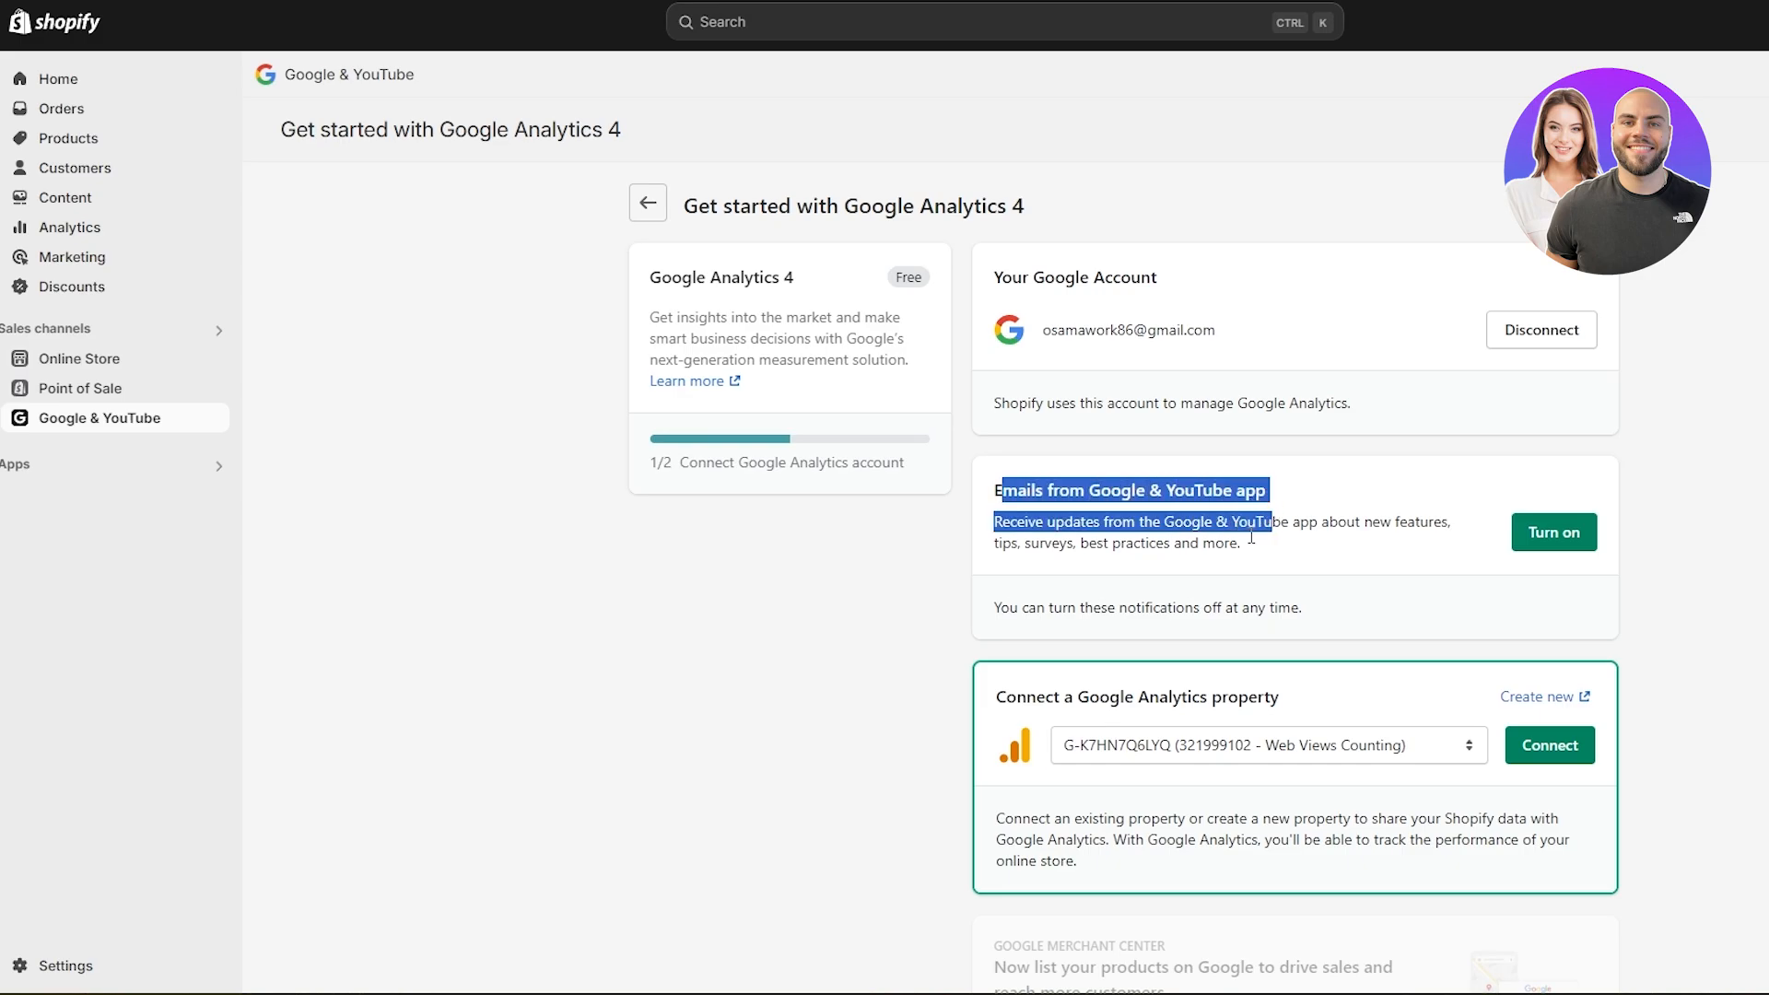
drag(1037, 697, 1266, 692)
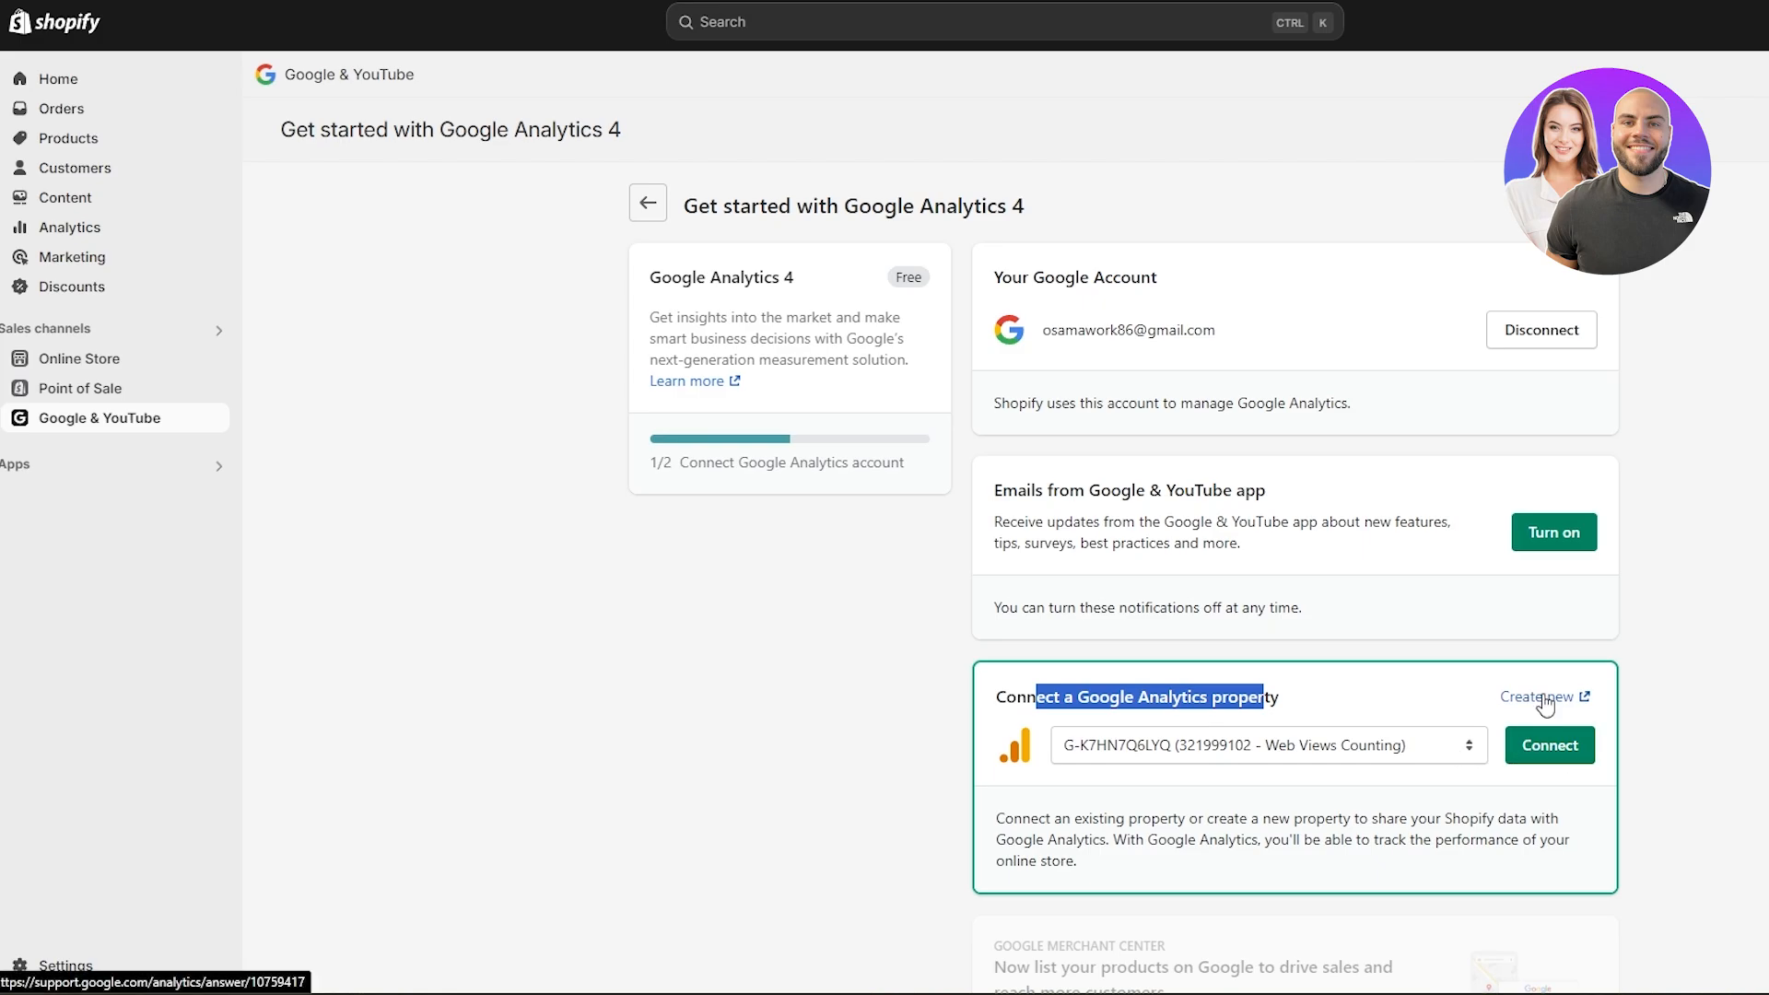
click(1451, 698)
scroll(1669, 844, down, 2)
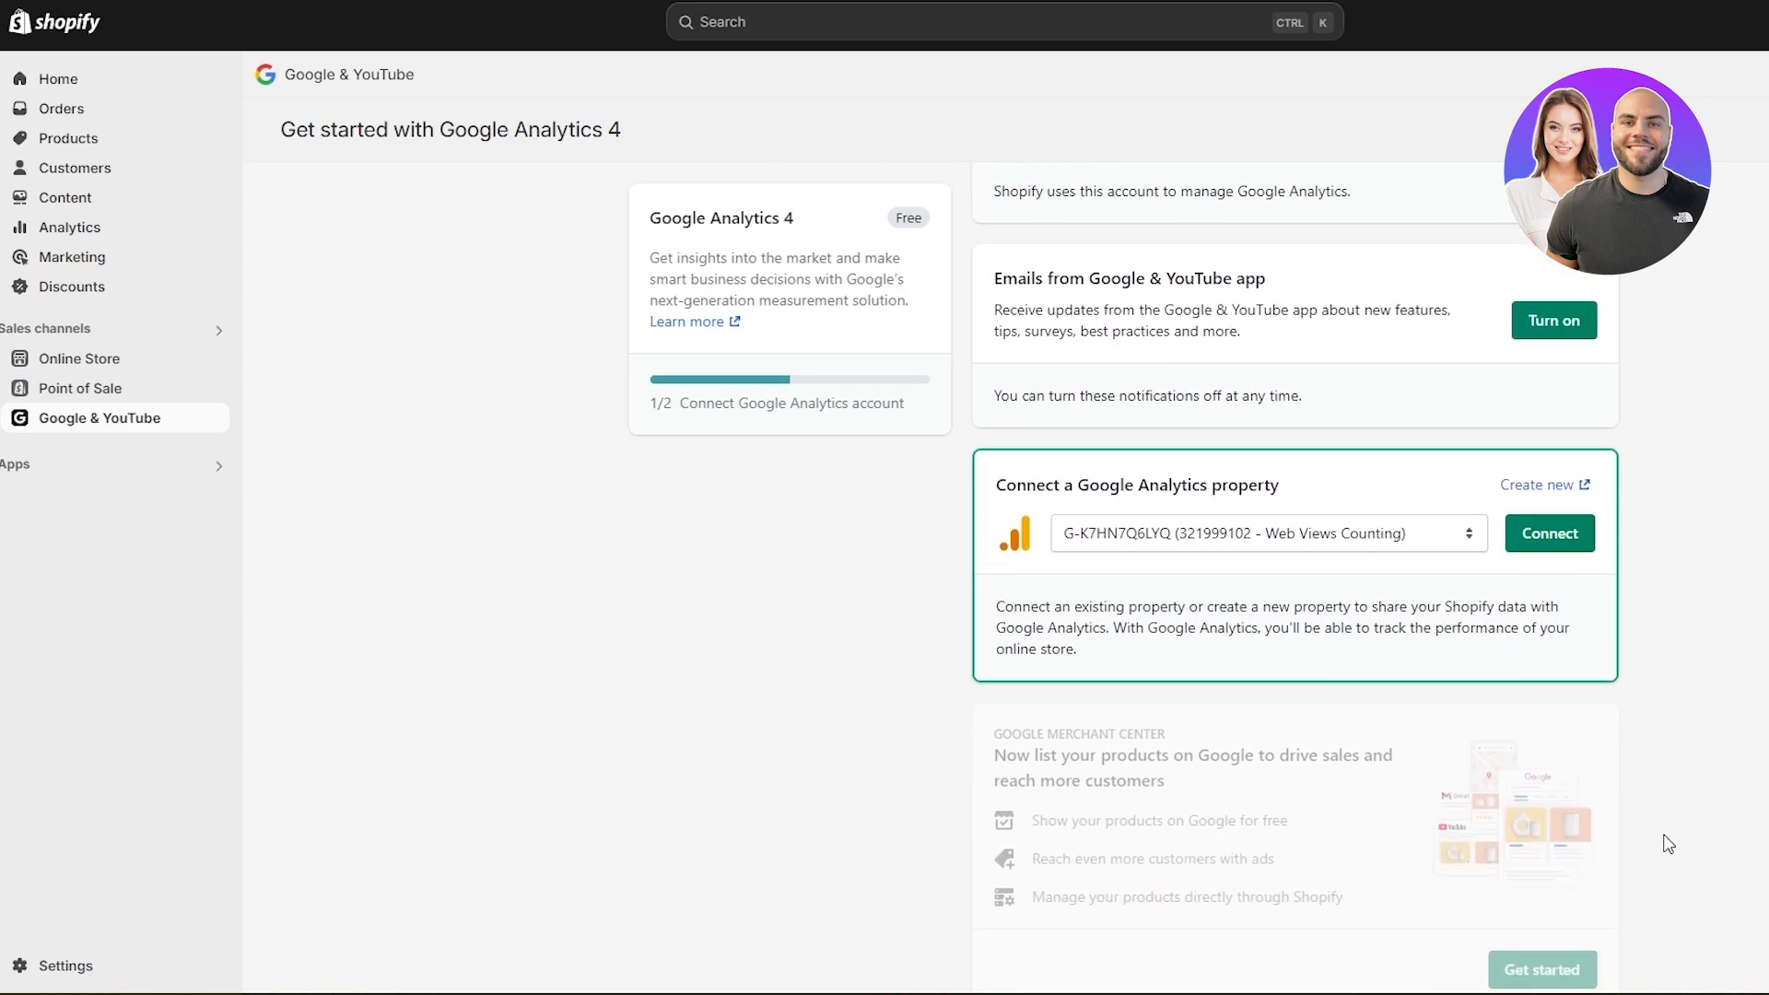
click(1536, 548)
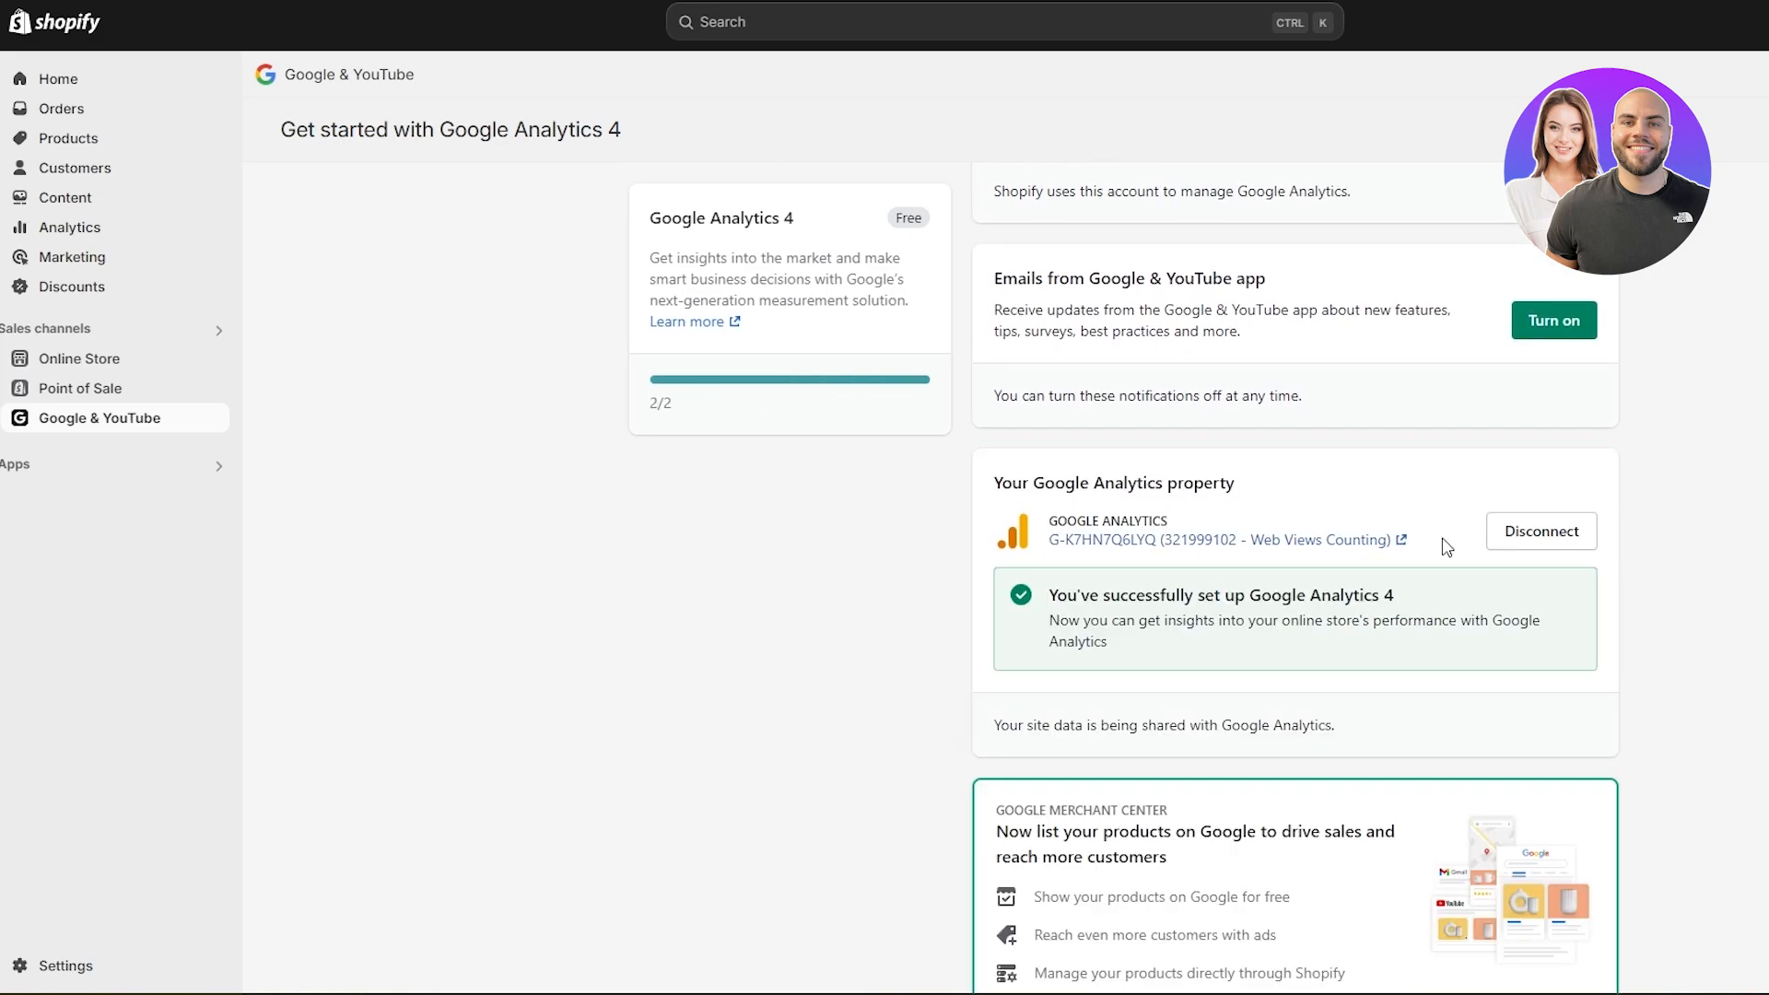
- Look over the Google Merchant Center section, leave the Google Analytics 4 setup and return to the admin home page
scroll(1446, 547, down, 2)
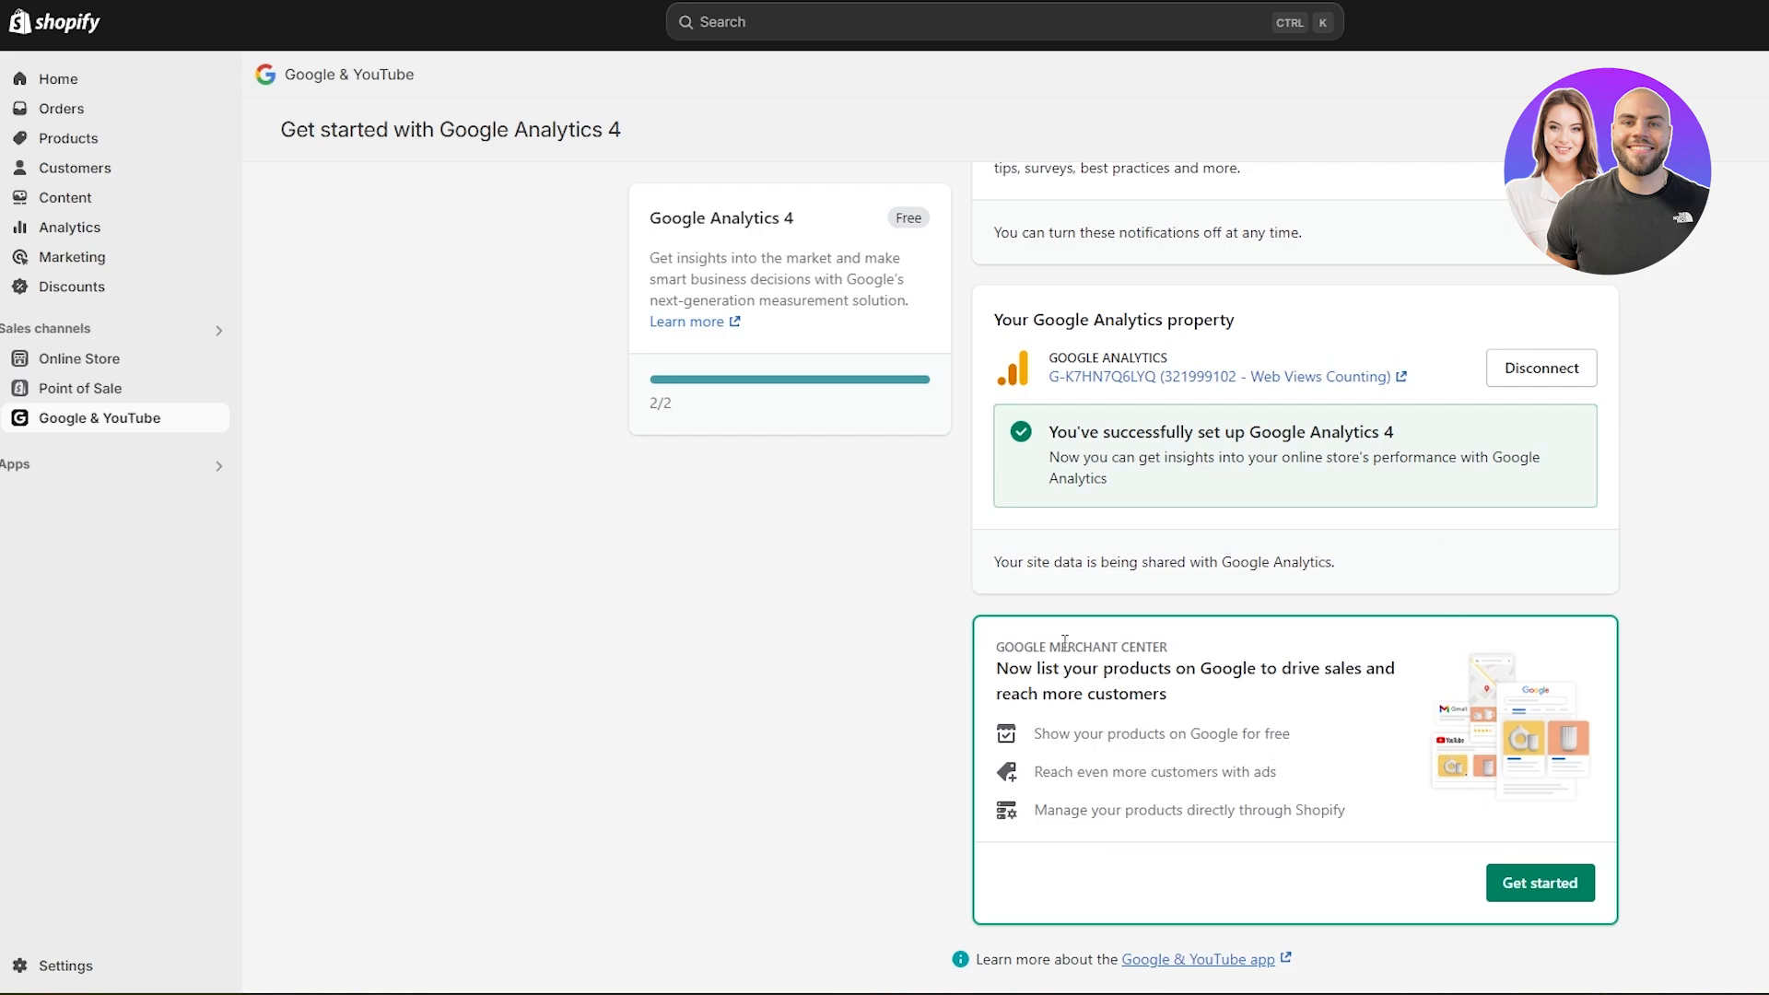
drag(1027, 641, 1181, 653)
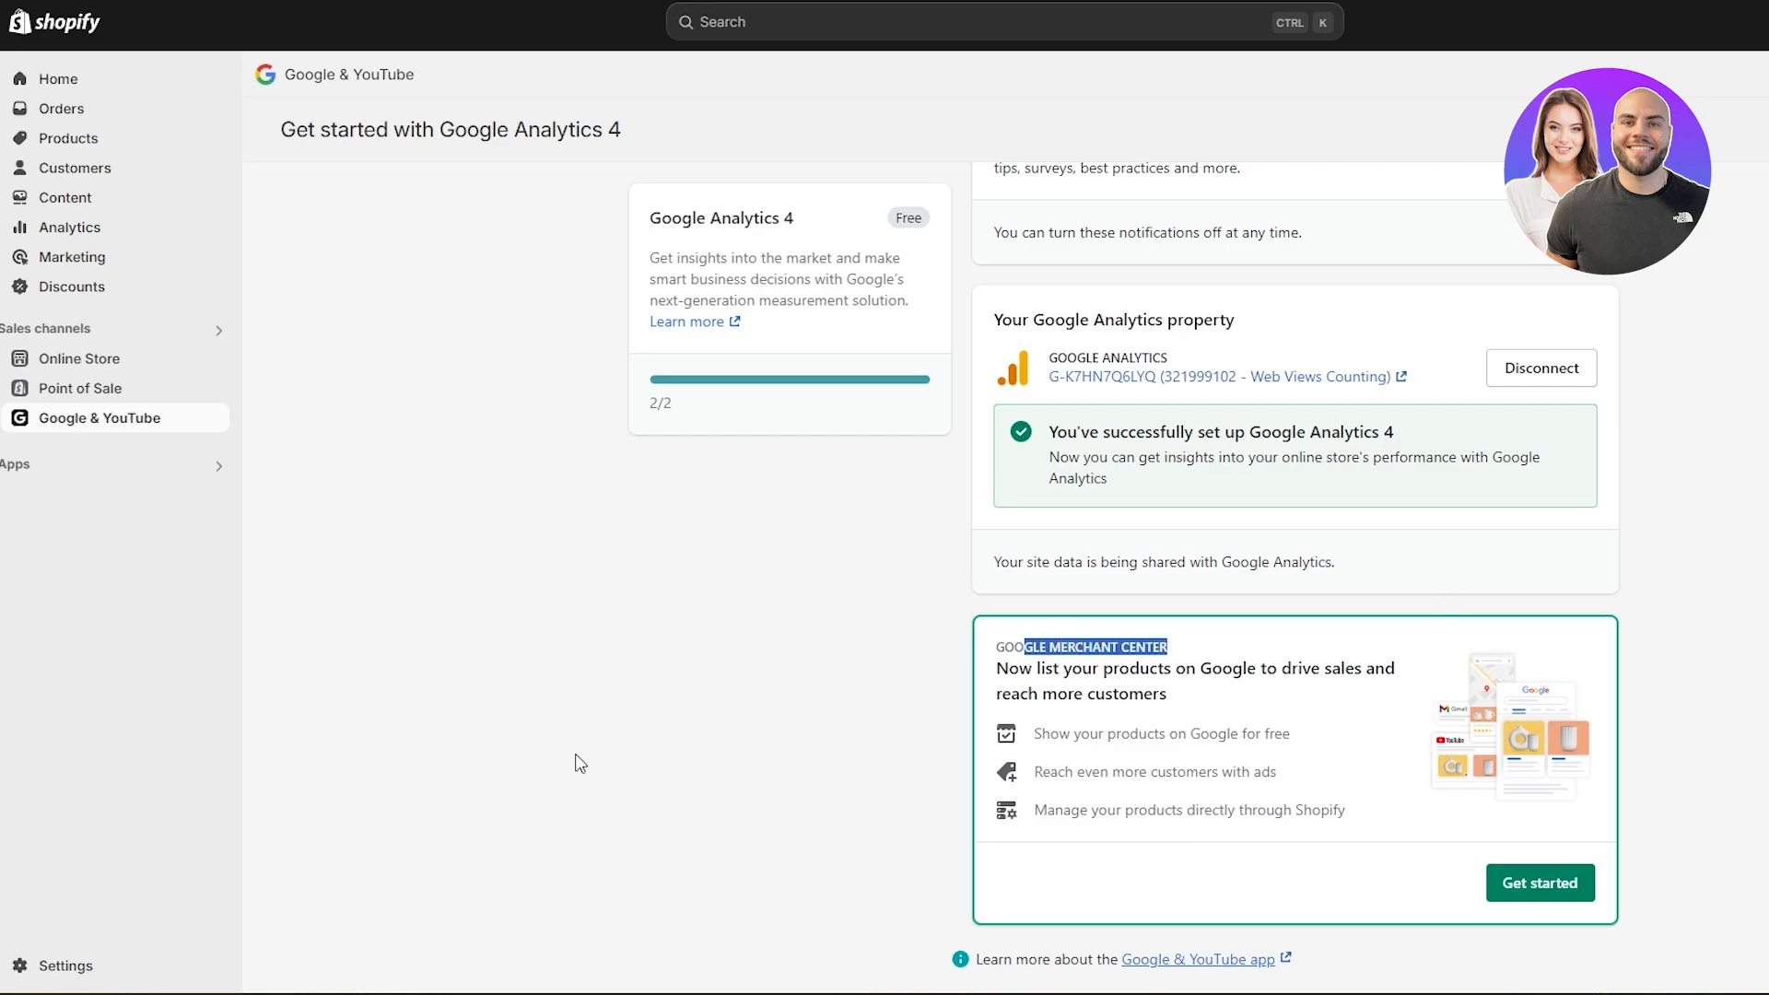
scroll(566, 769, up, 4)
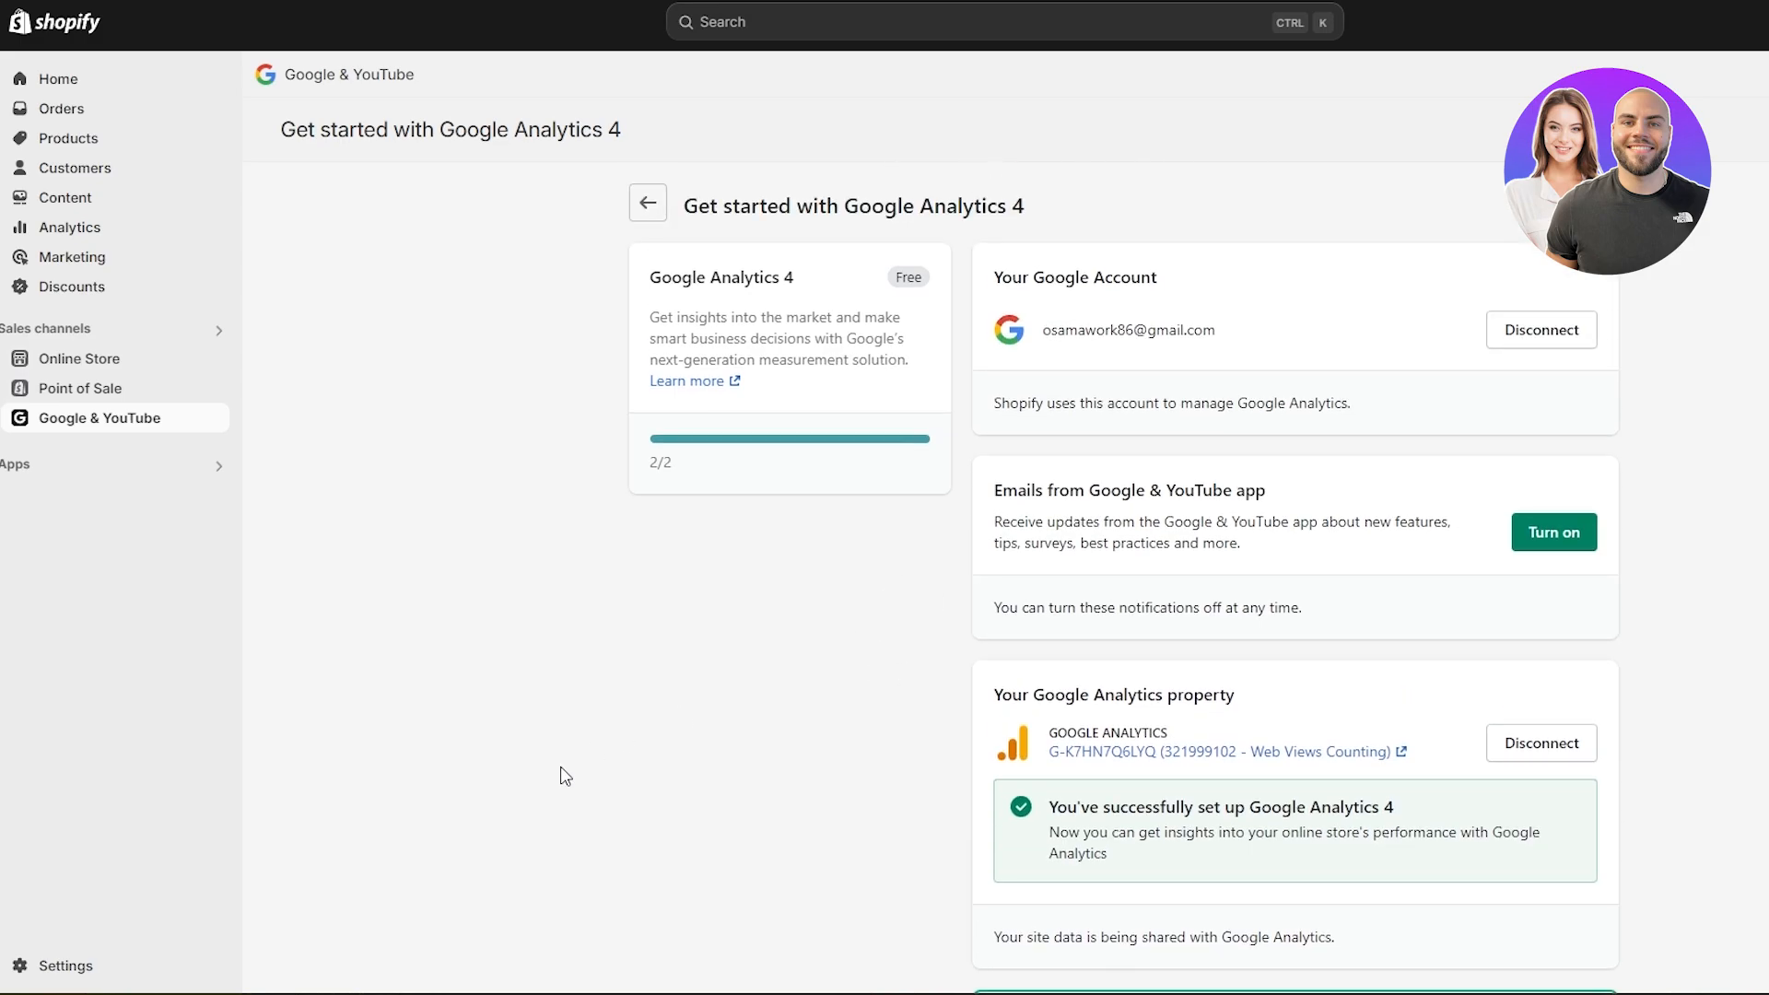
click(649, 204)
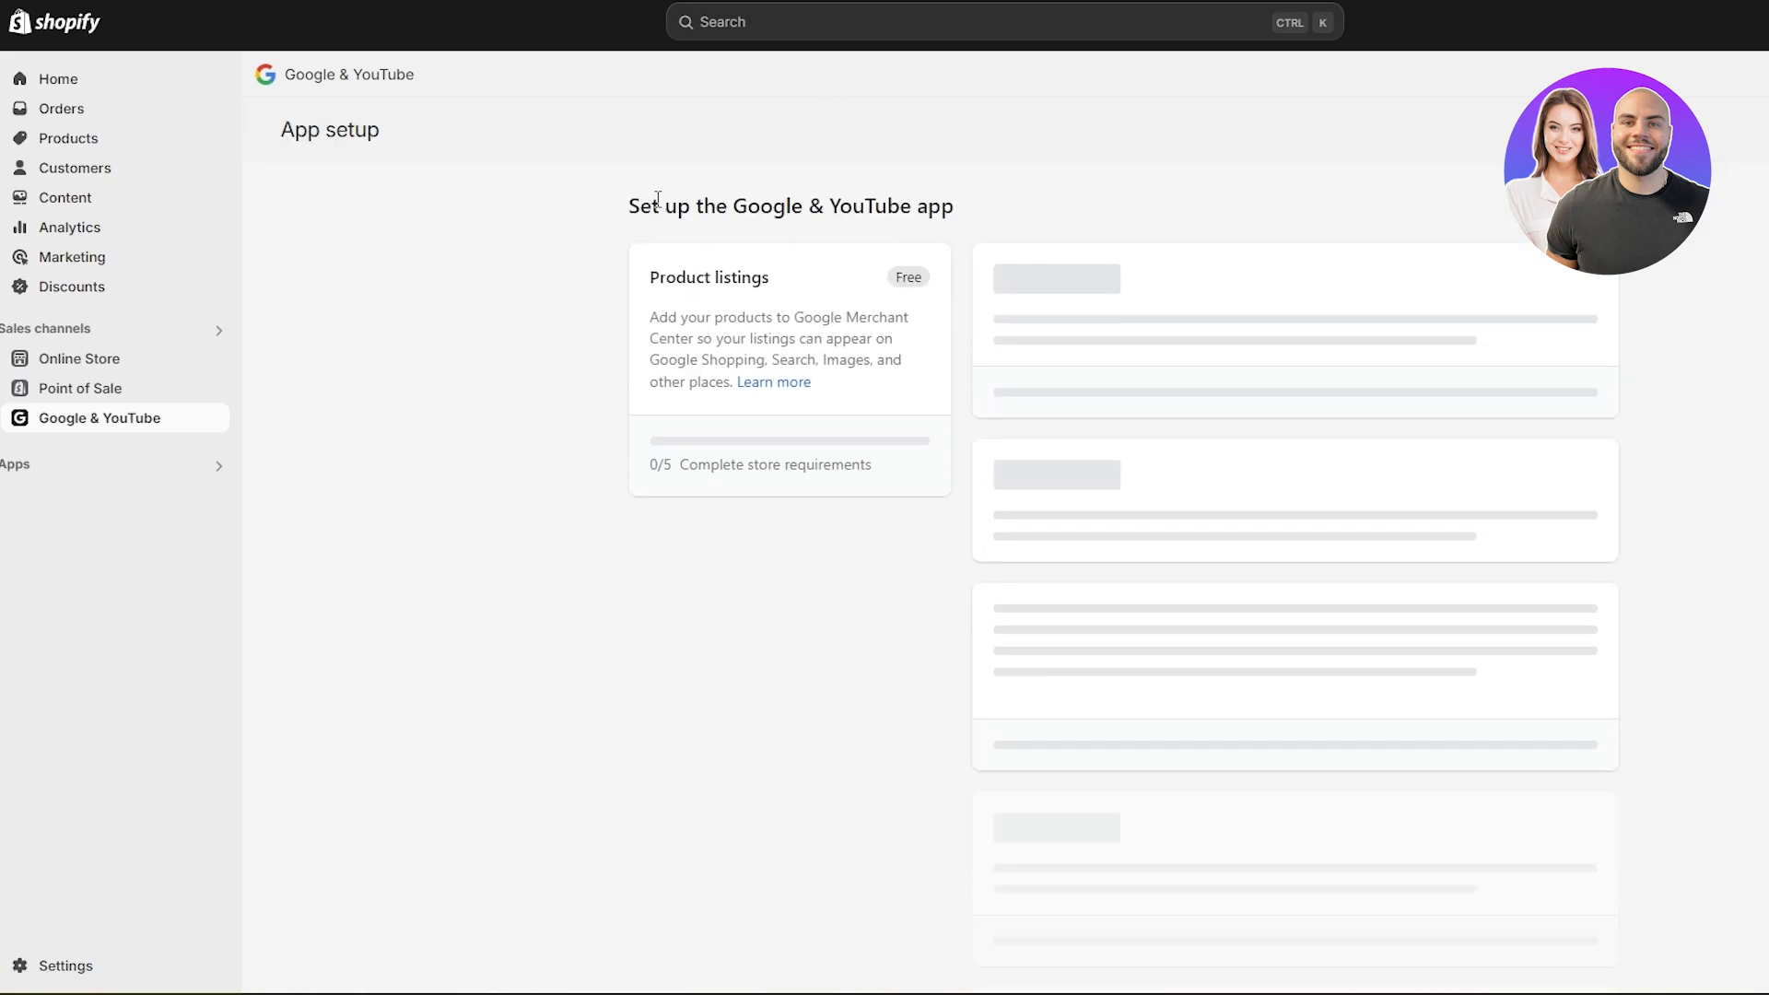
click(58, 79)
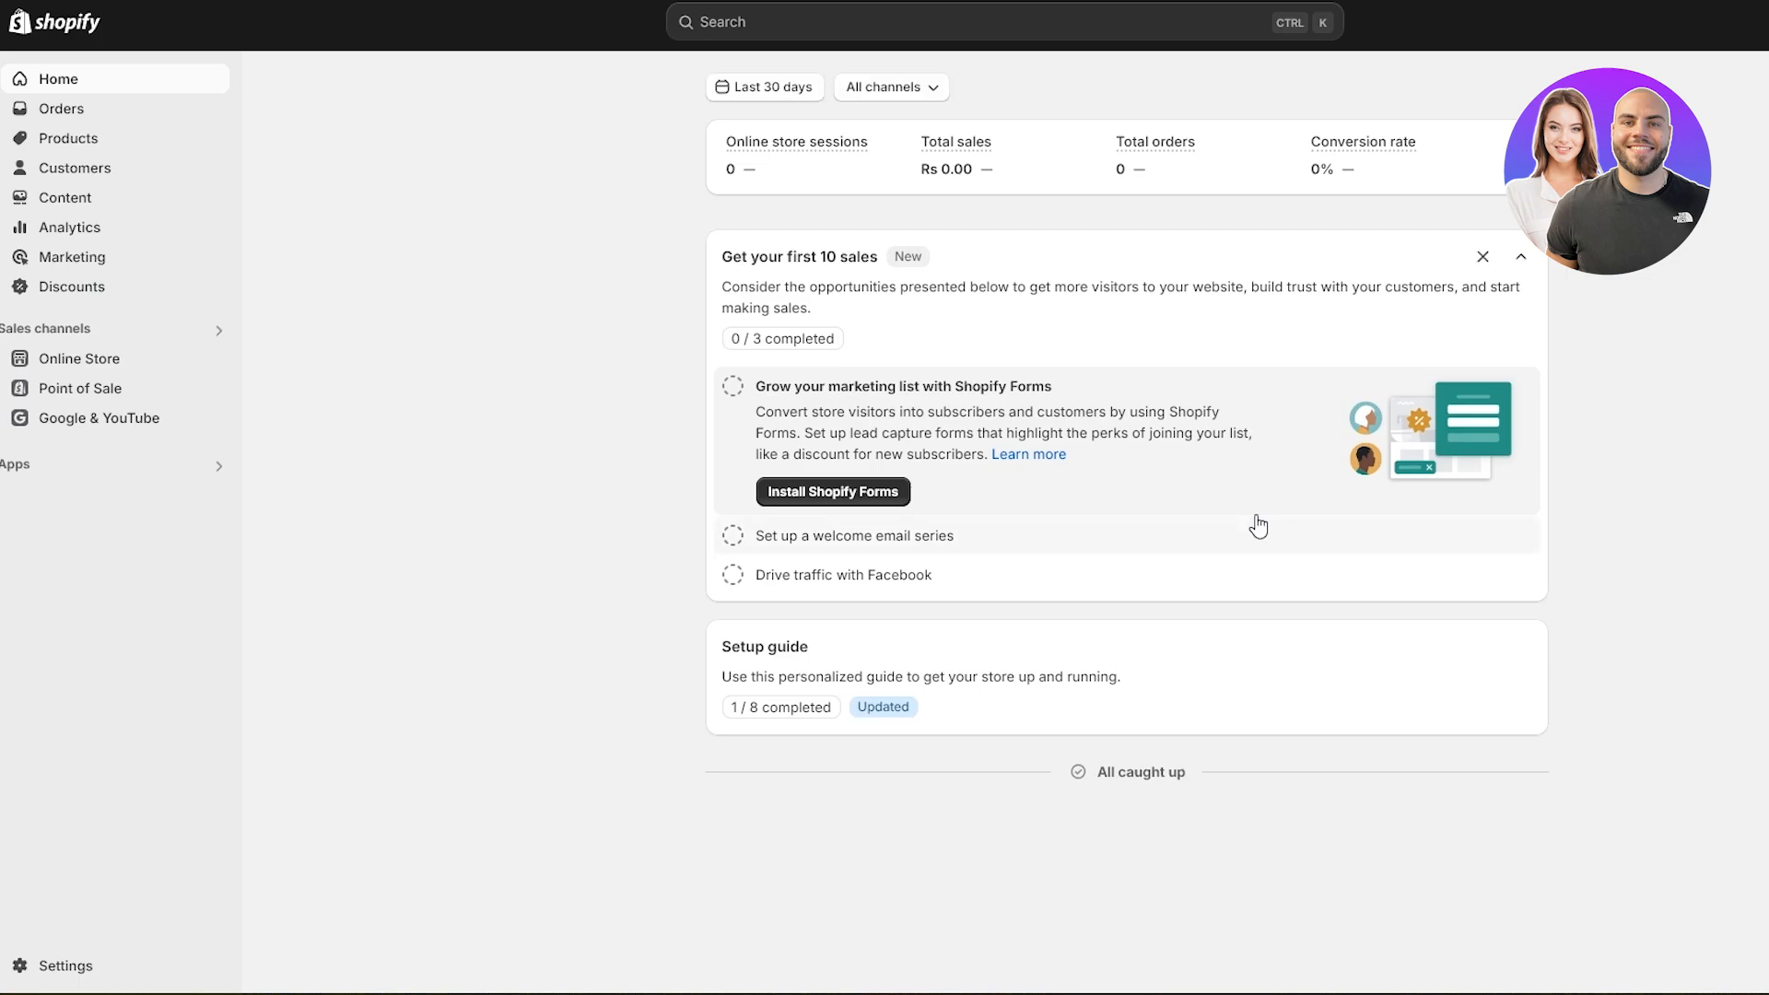